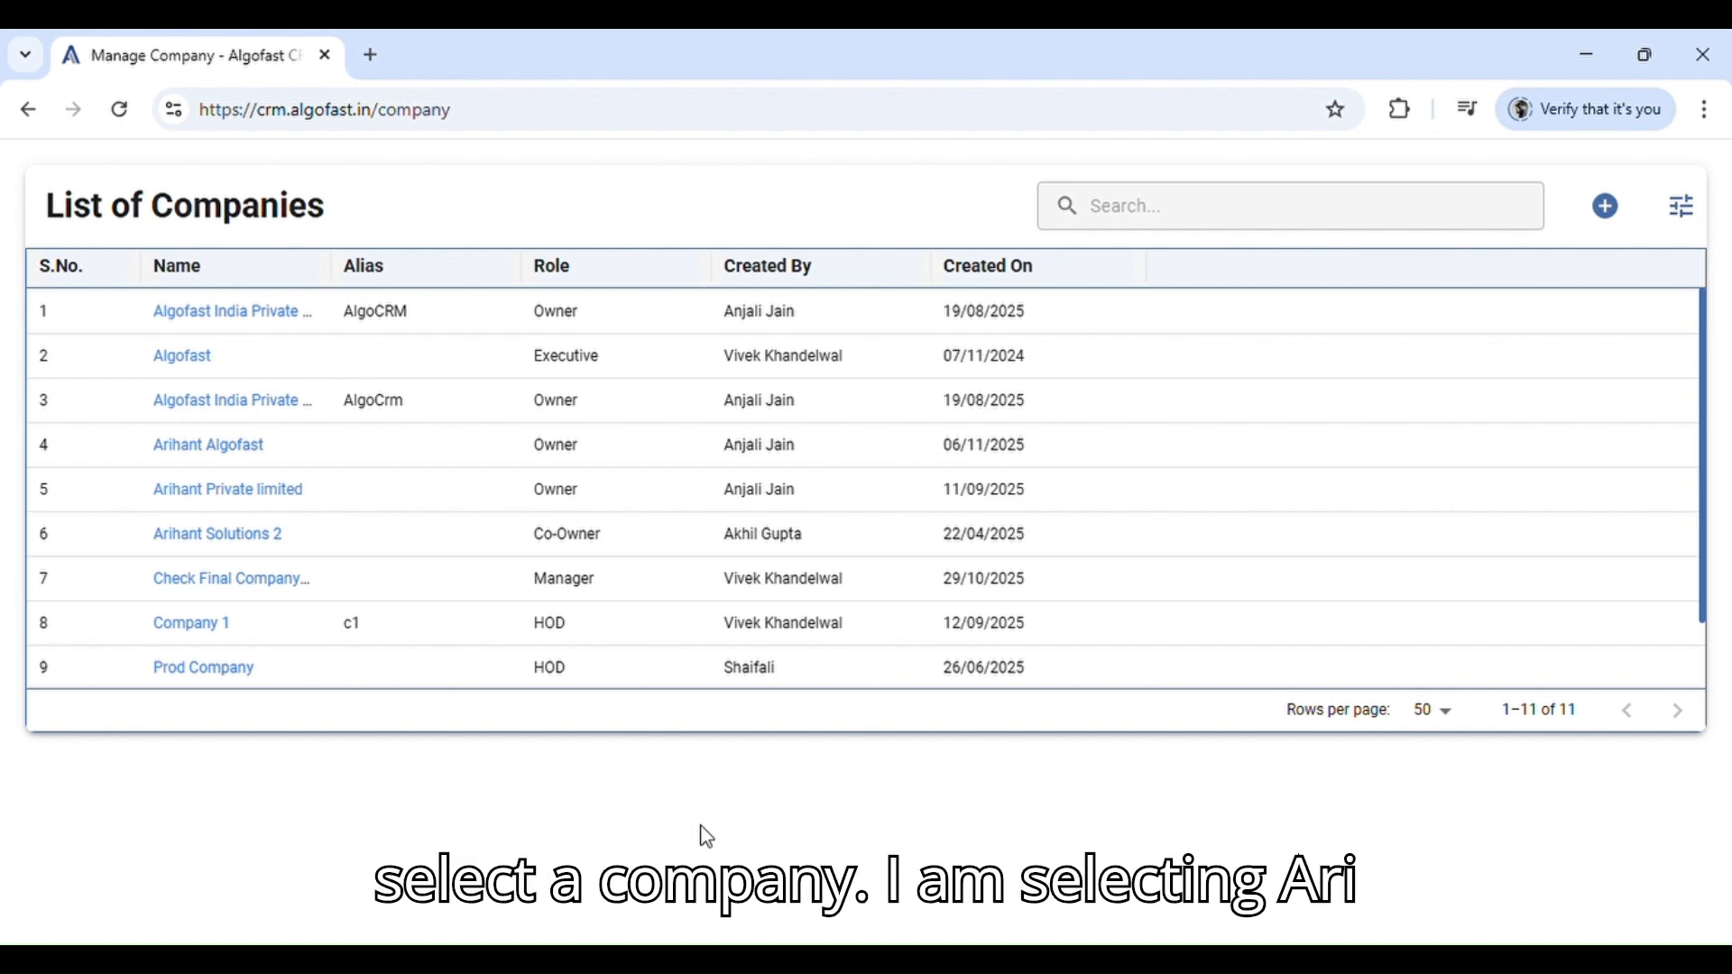
Step: Open the enquiry tickets of the company Arihant Private limited and start adding a new enquiry
click(285, 493)
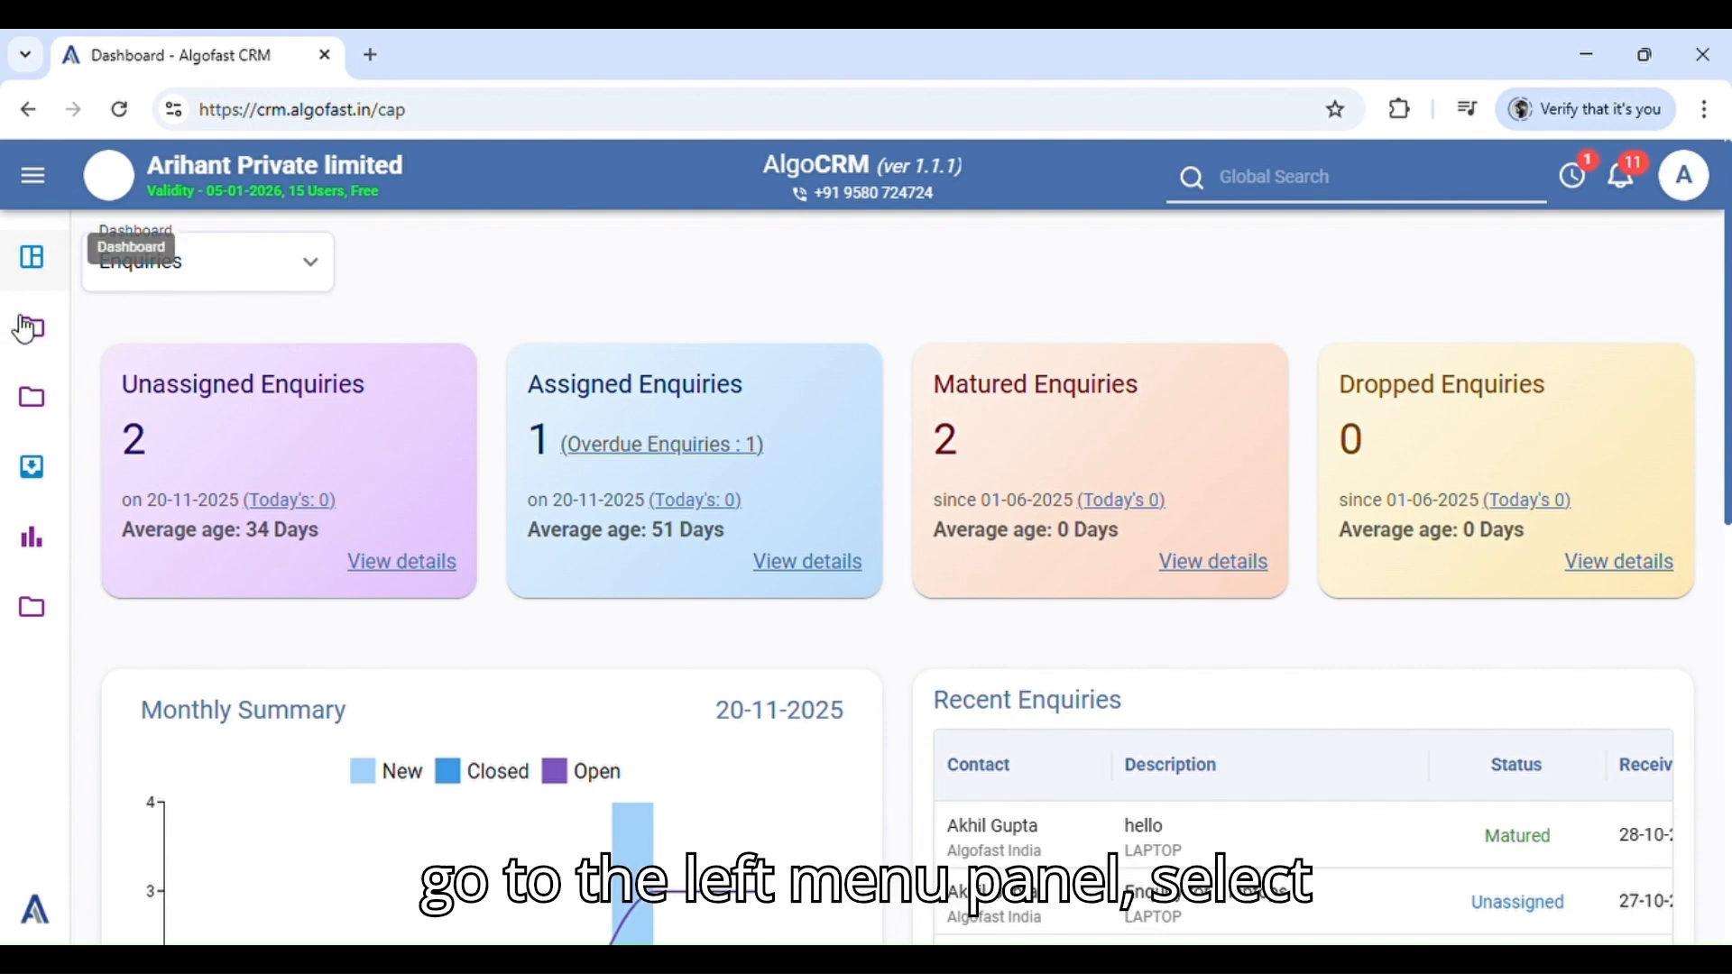
mouse_move(40, 335)
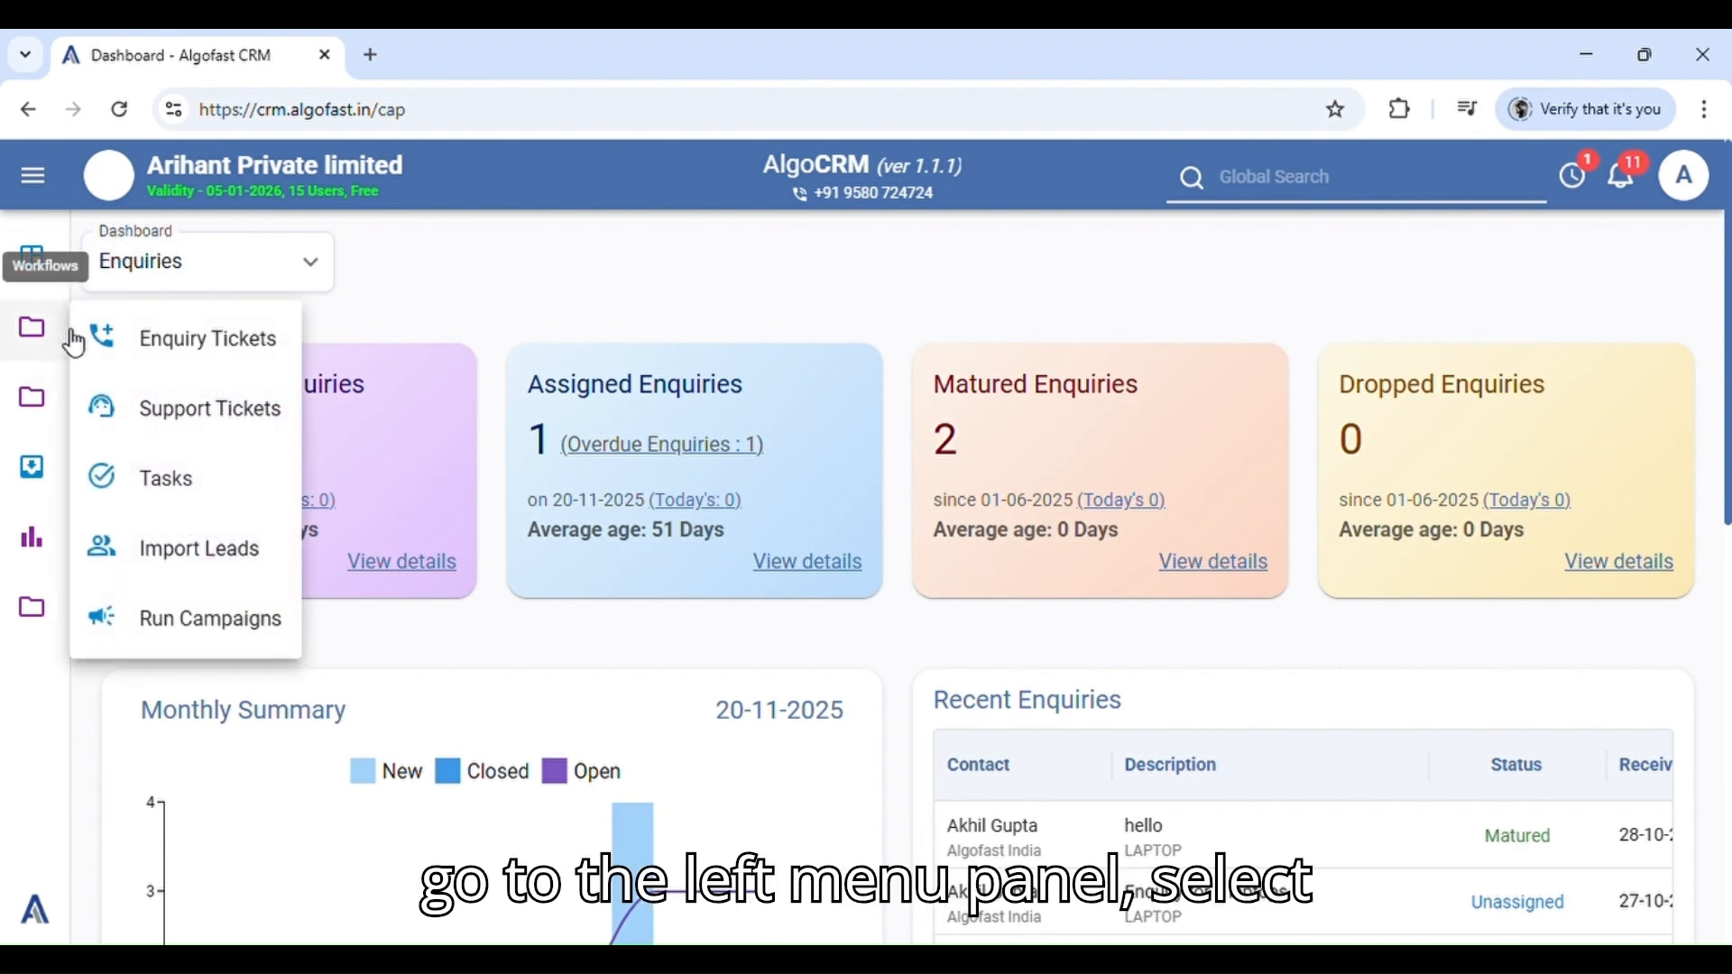
click(242, 341)
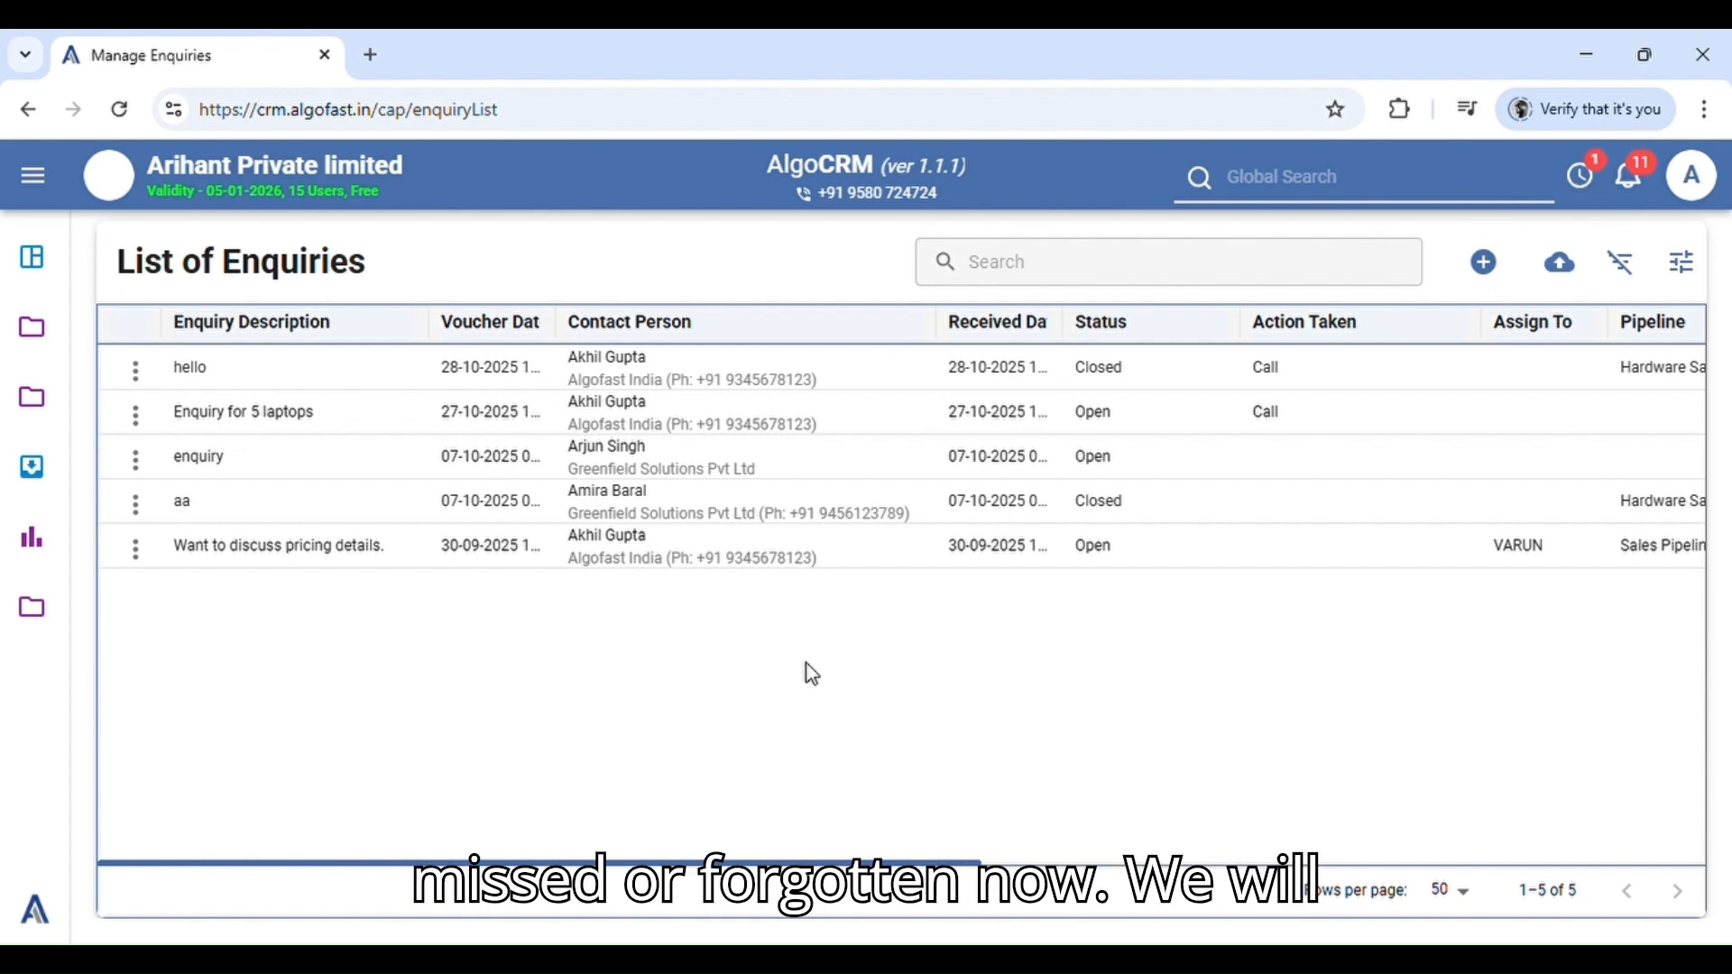
click(1499, 270)
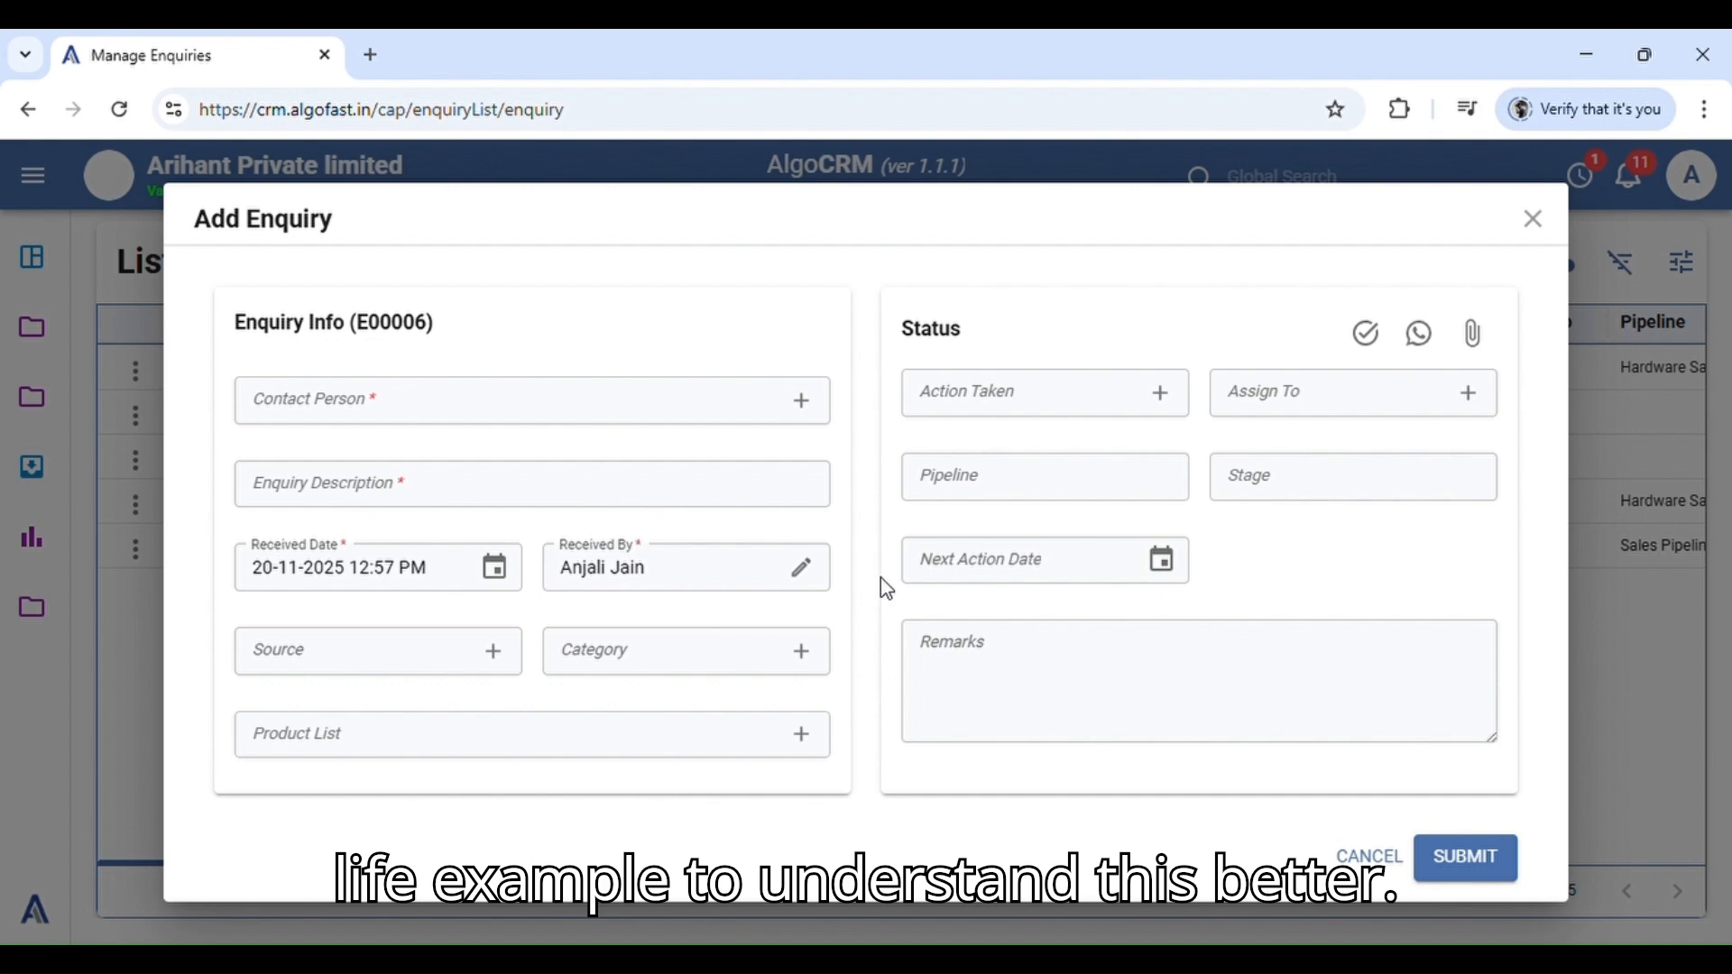
Step: Find the existing Algofast India contact by first name and set them as the enquiry's contact person
click(528, 417)
scroll(530, 626, down, 3)
scroll(533, 632, up, 3)
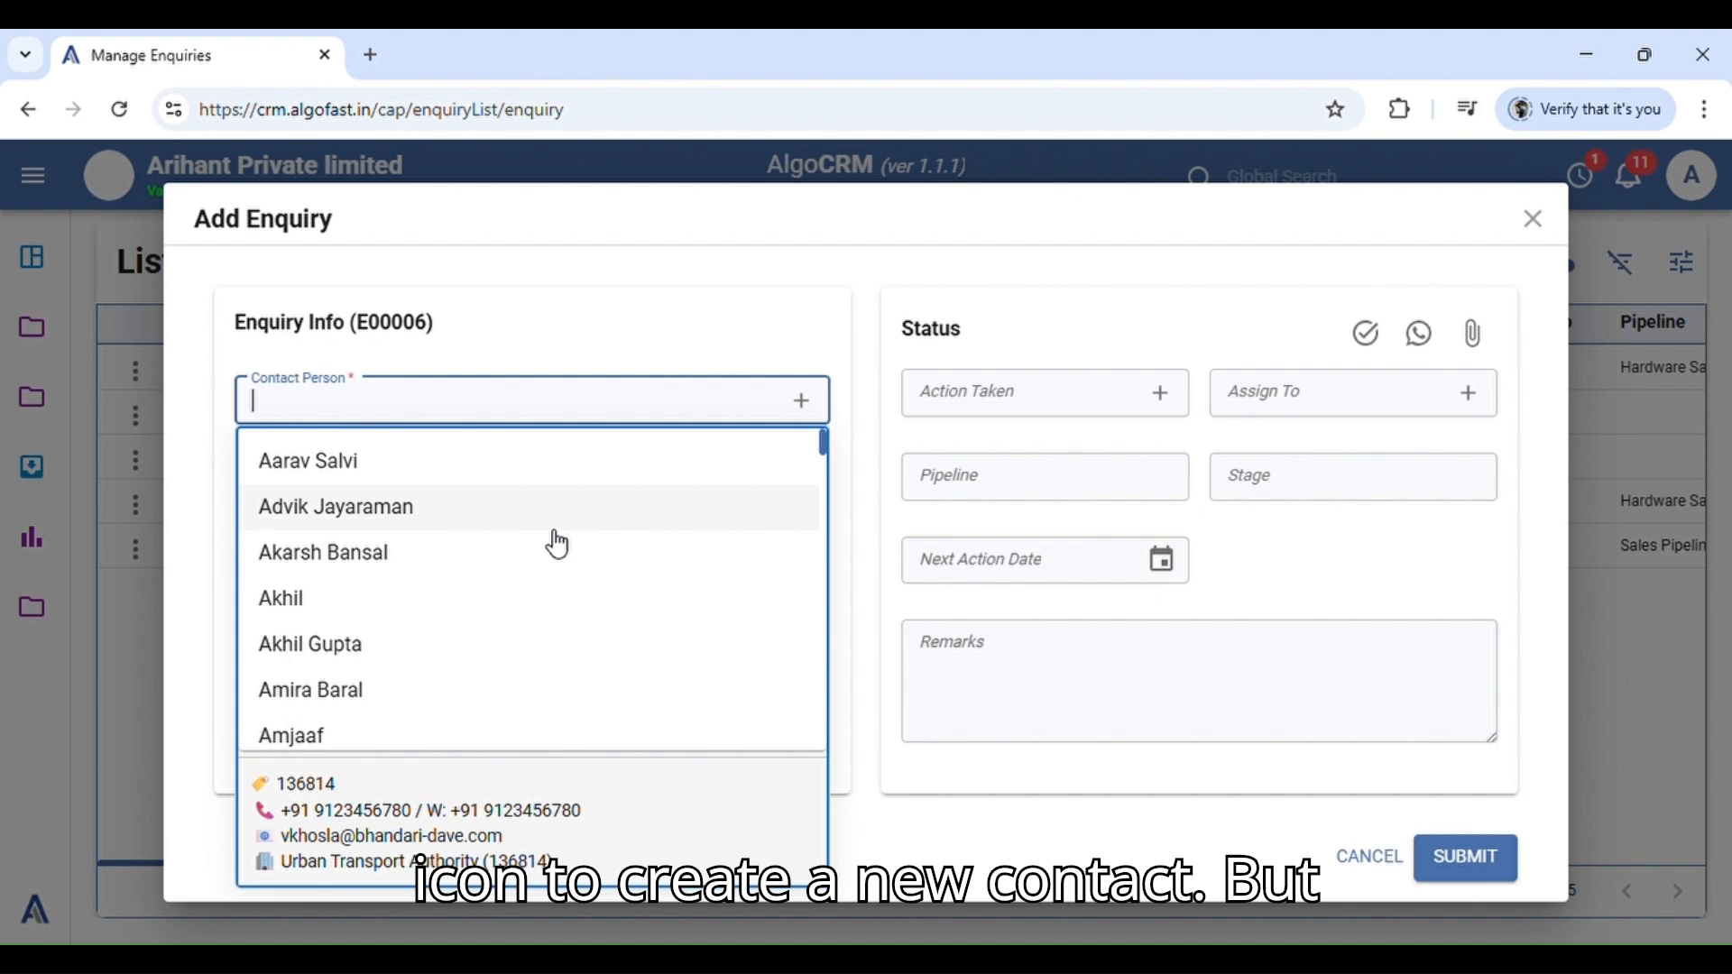
text(akhil)
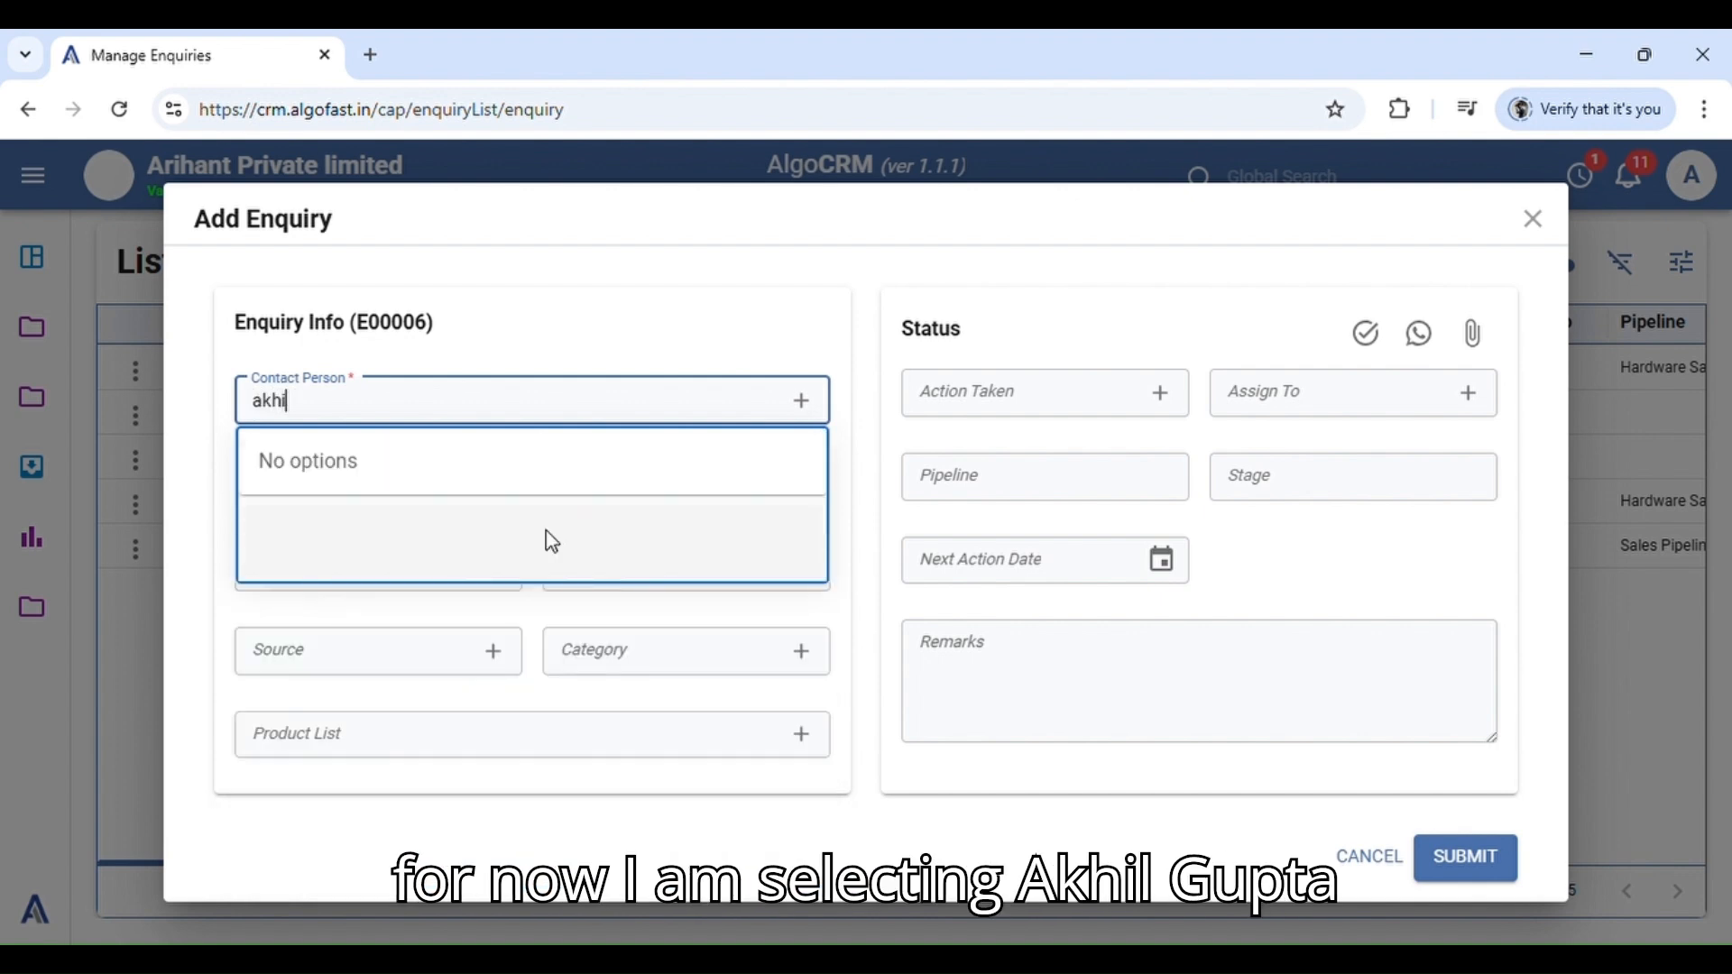
click(491, 511)
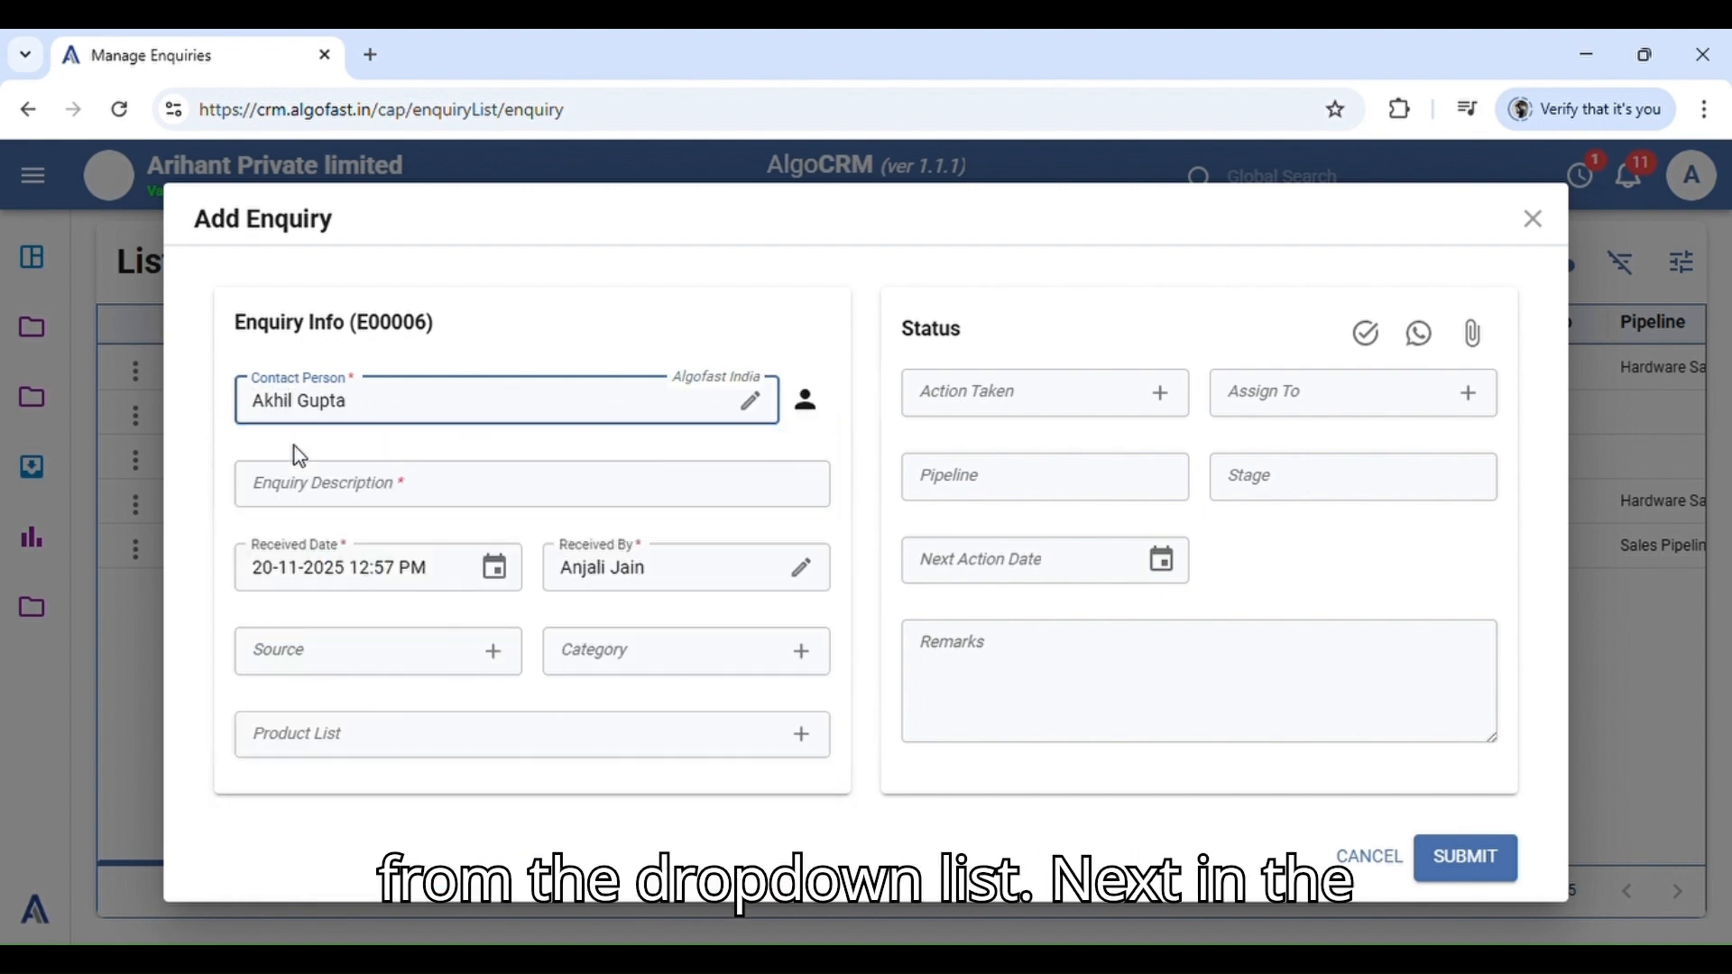
Step: Enter "WANT TO BUY 5 LAPTOPS" as the enquiry description
click(321, 489)
text(WANT)
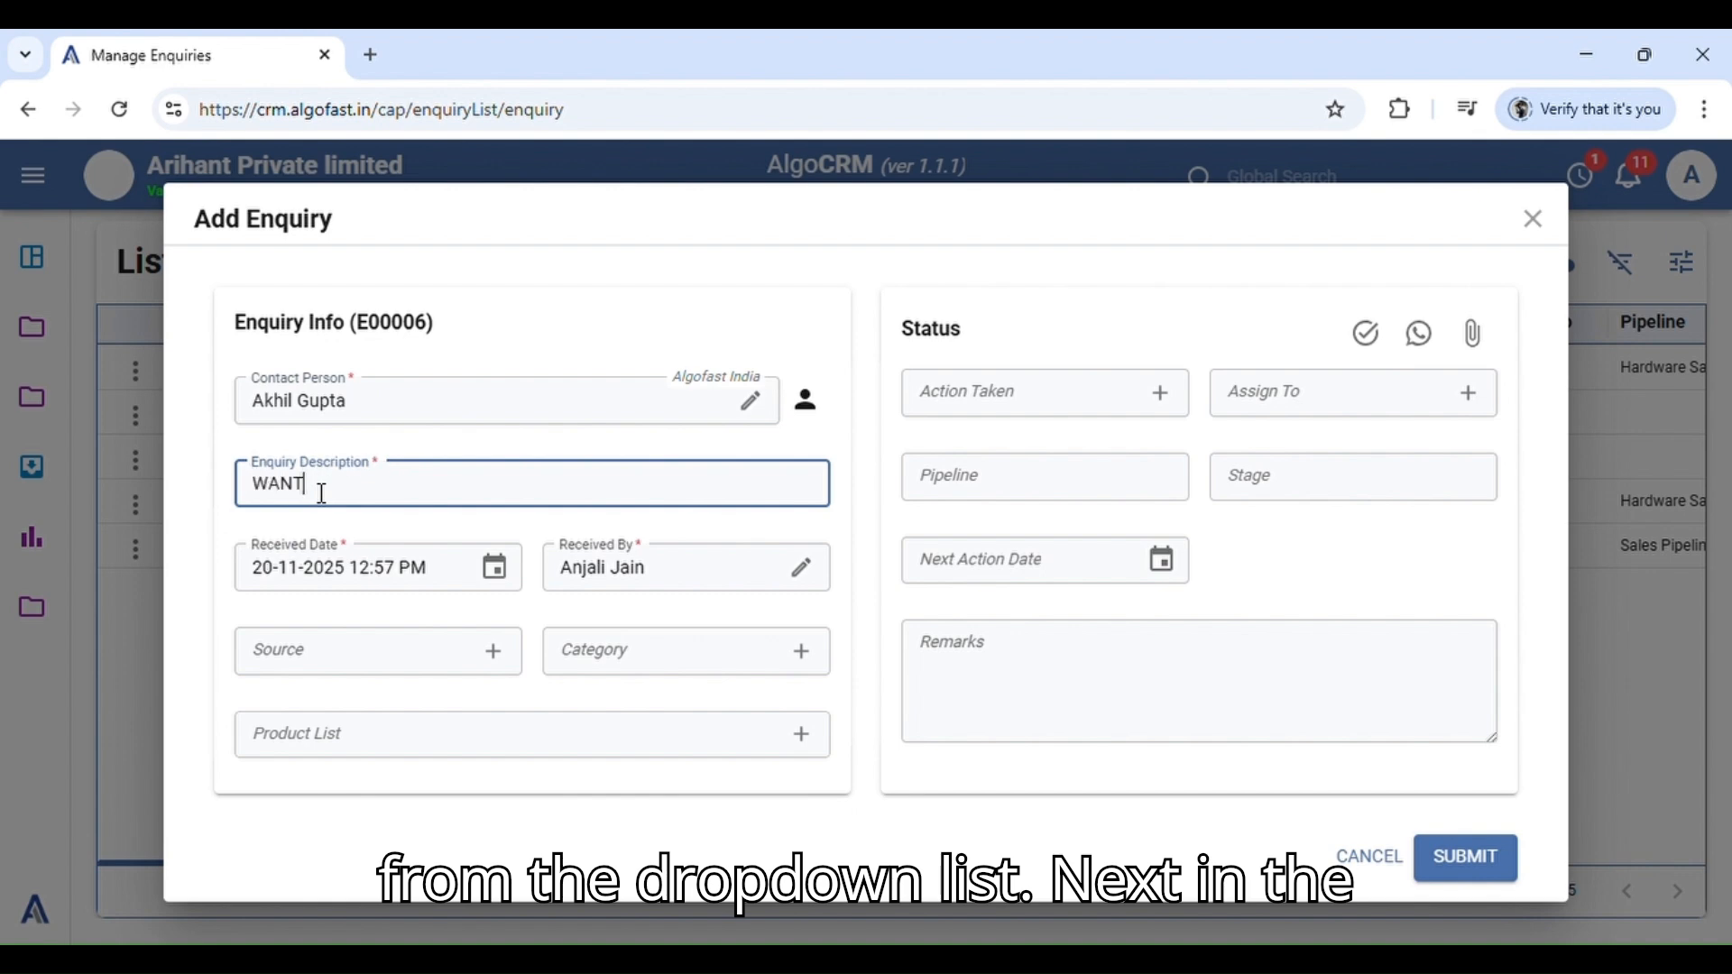
text( TO BUY 5 LAPTOPS)
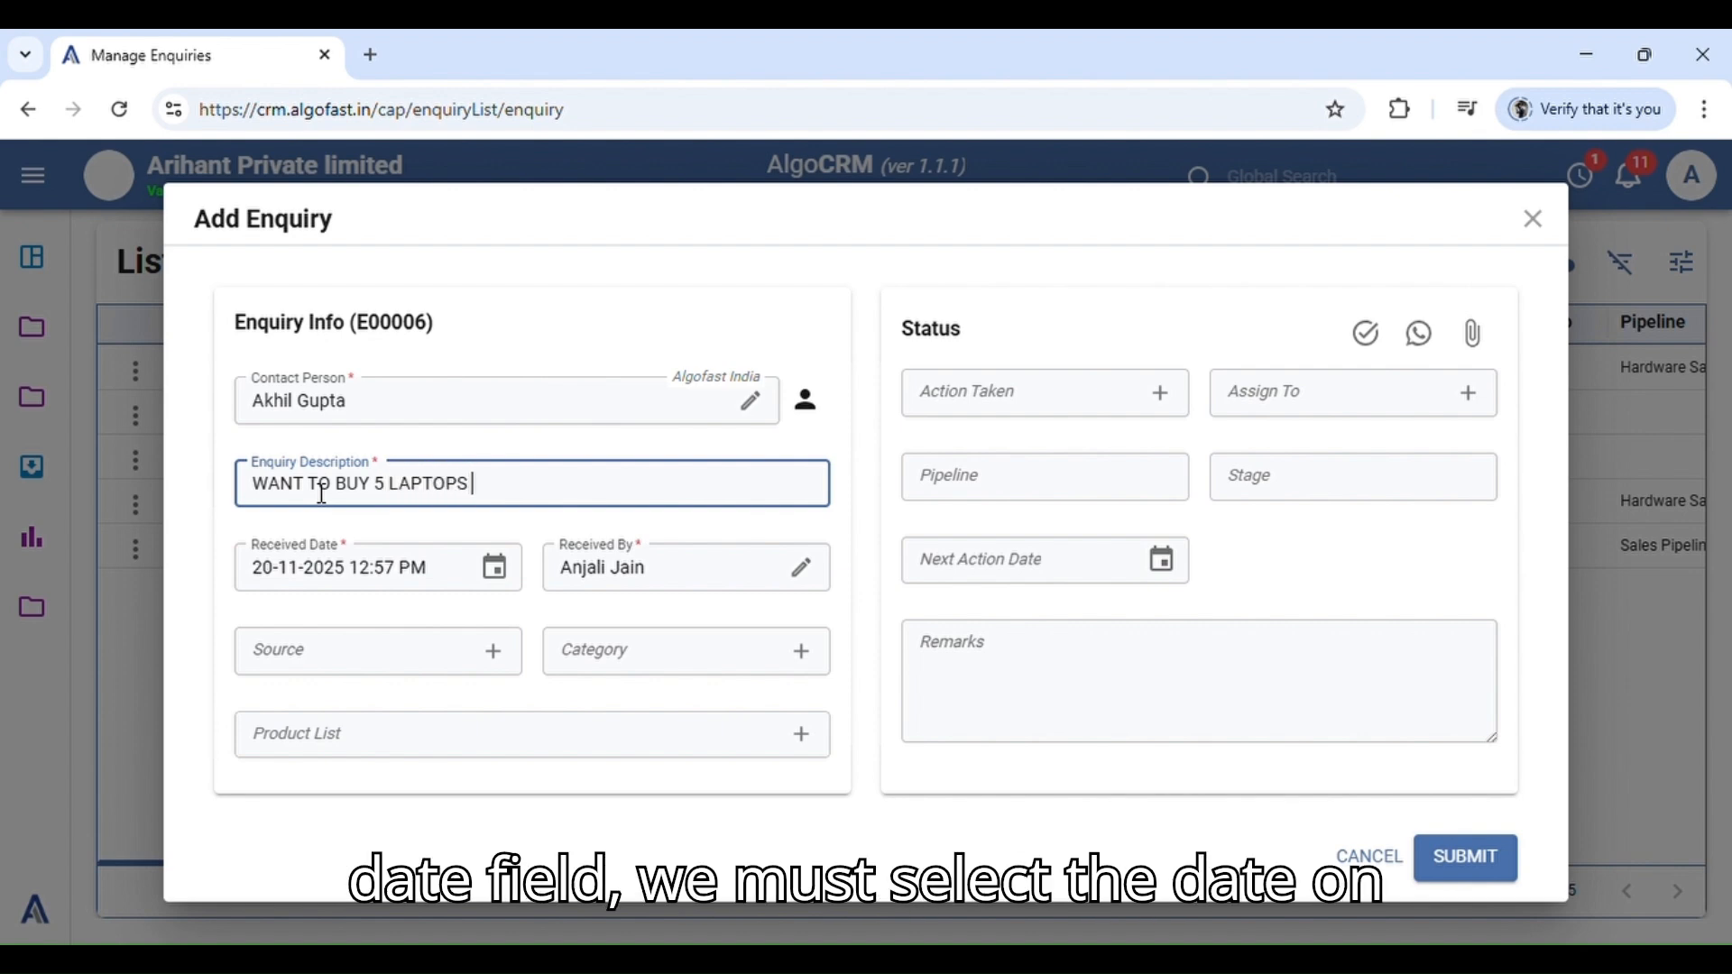
click(367, 607)
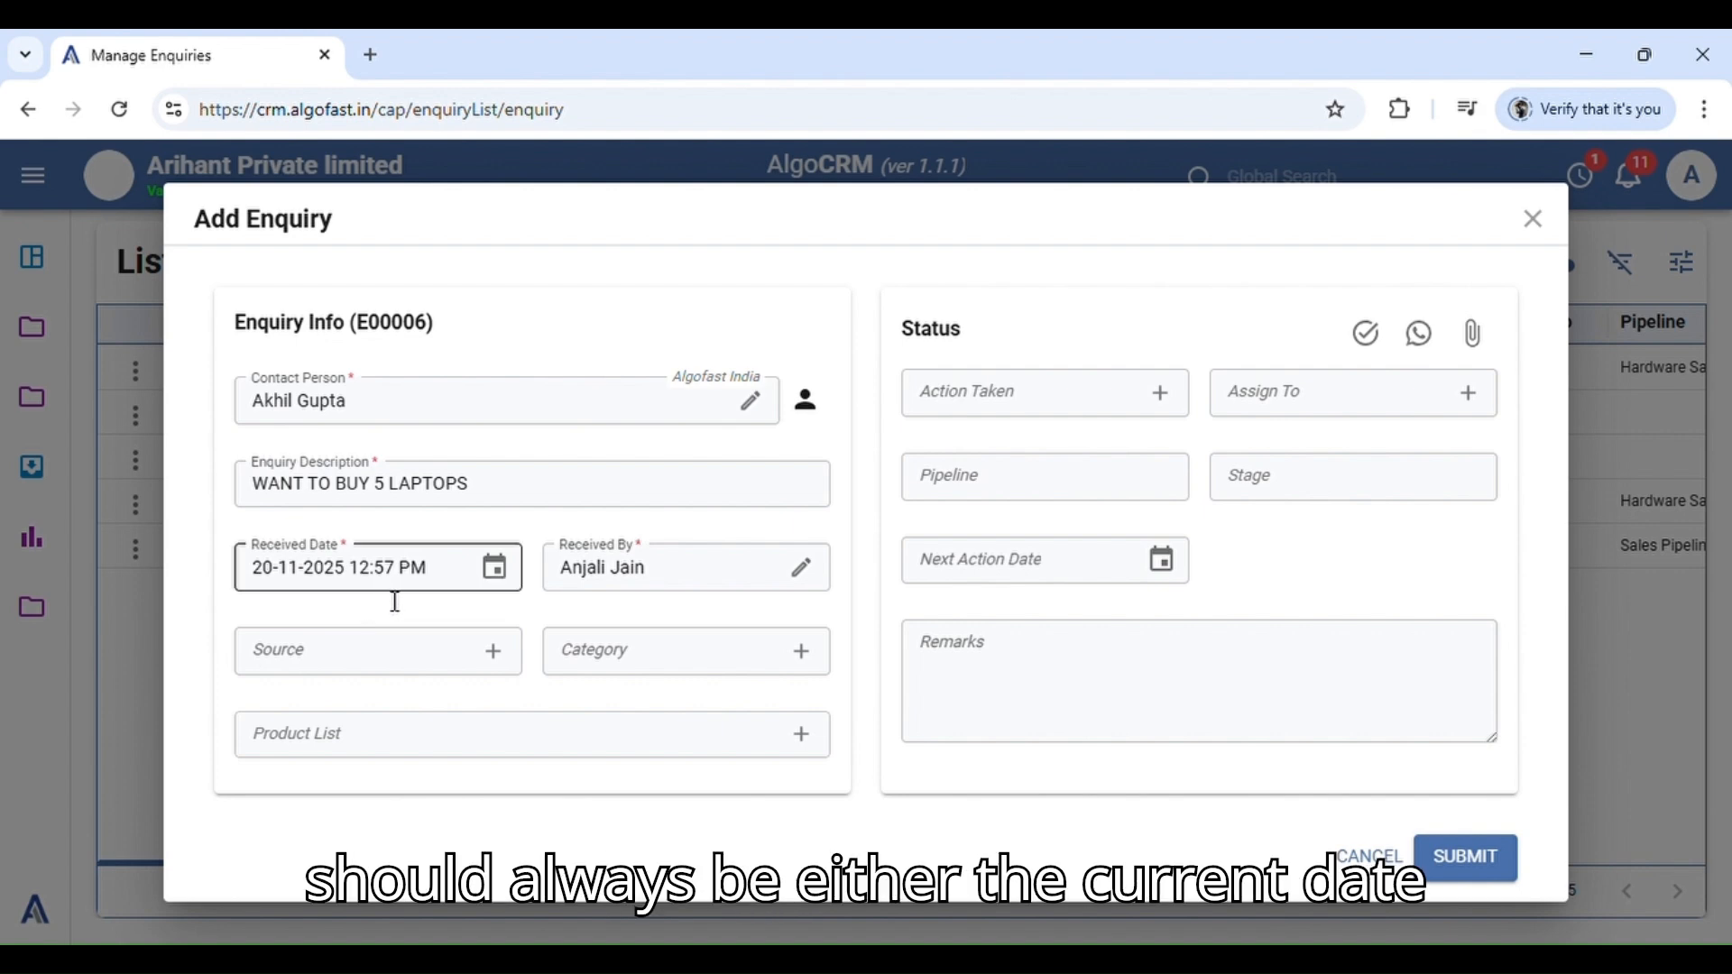
Step: Clear the enquiry's Received By field and select the same executive again
click(691, 583)
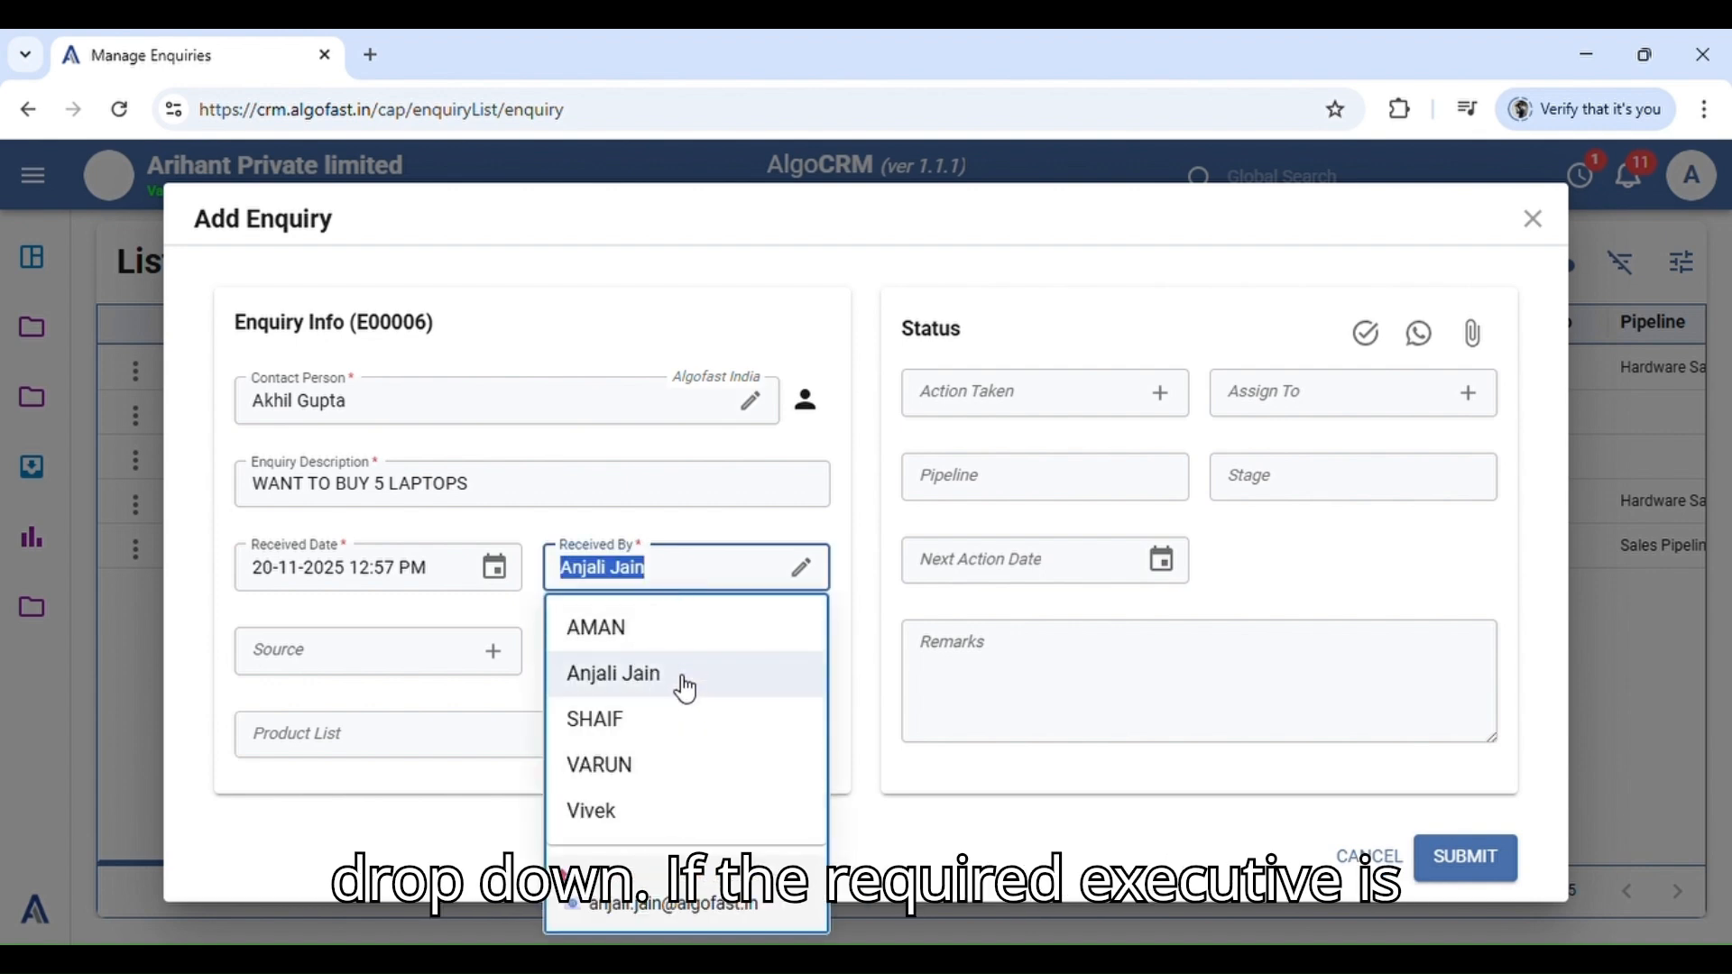
key(BackSpace)
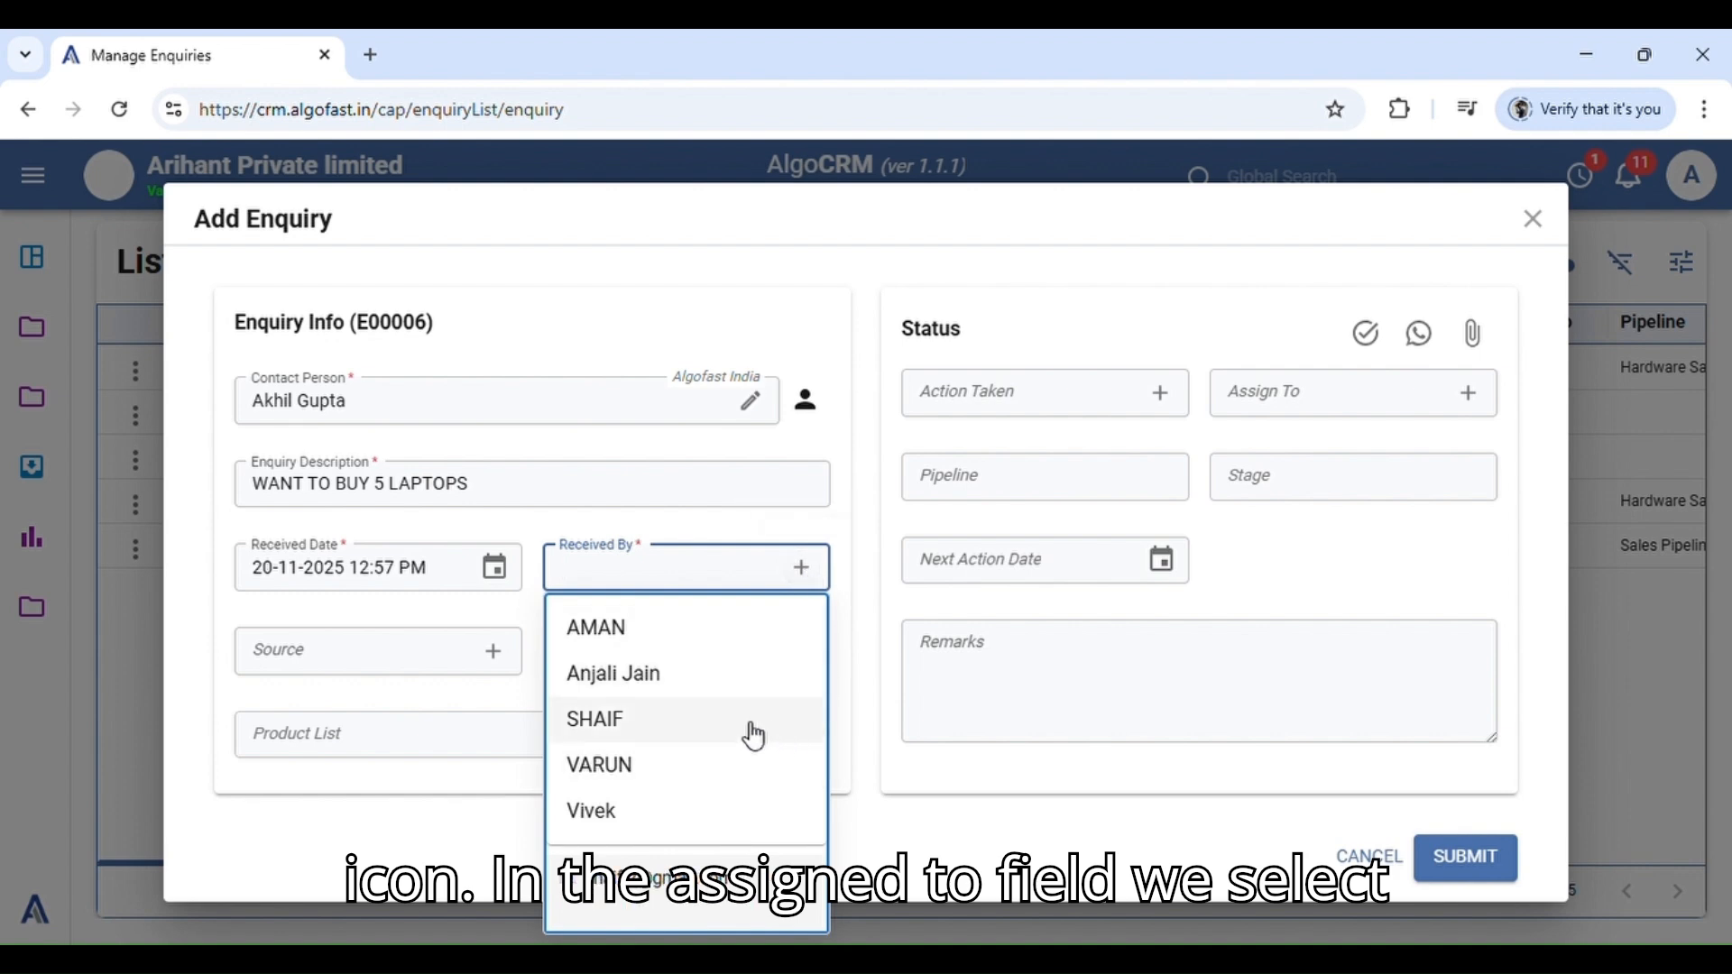
click(680, 676)
click(694, 643)
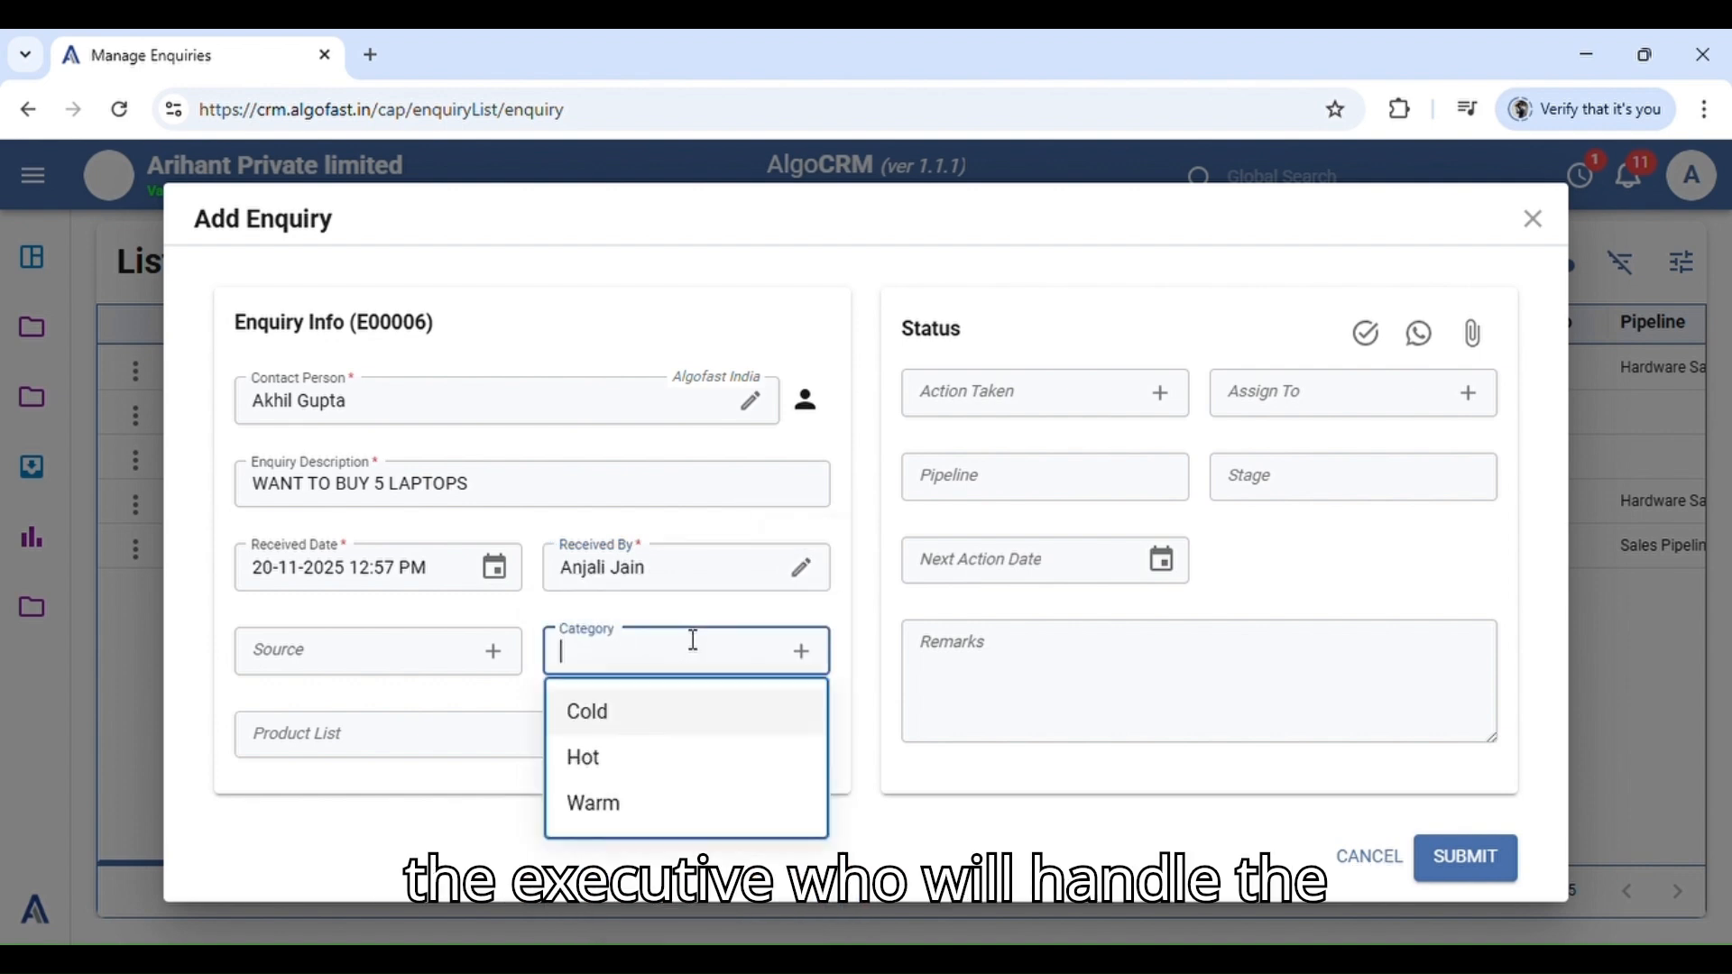
click(438, 682)
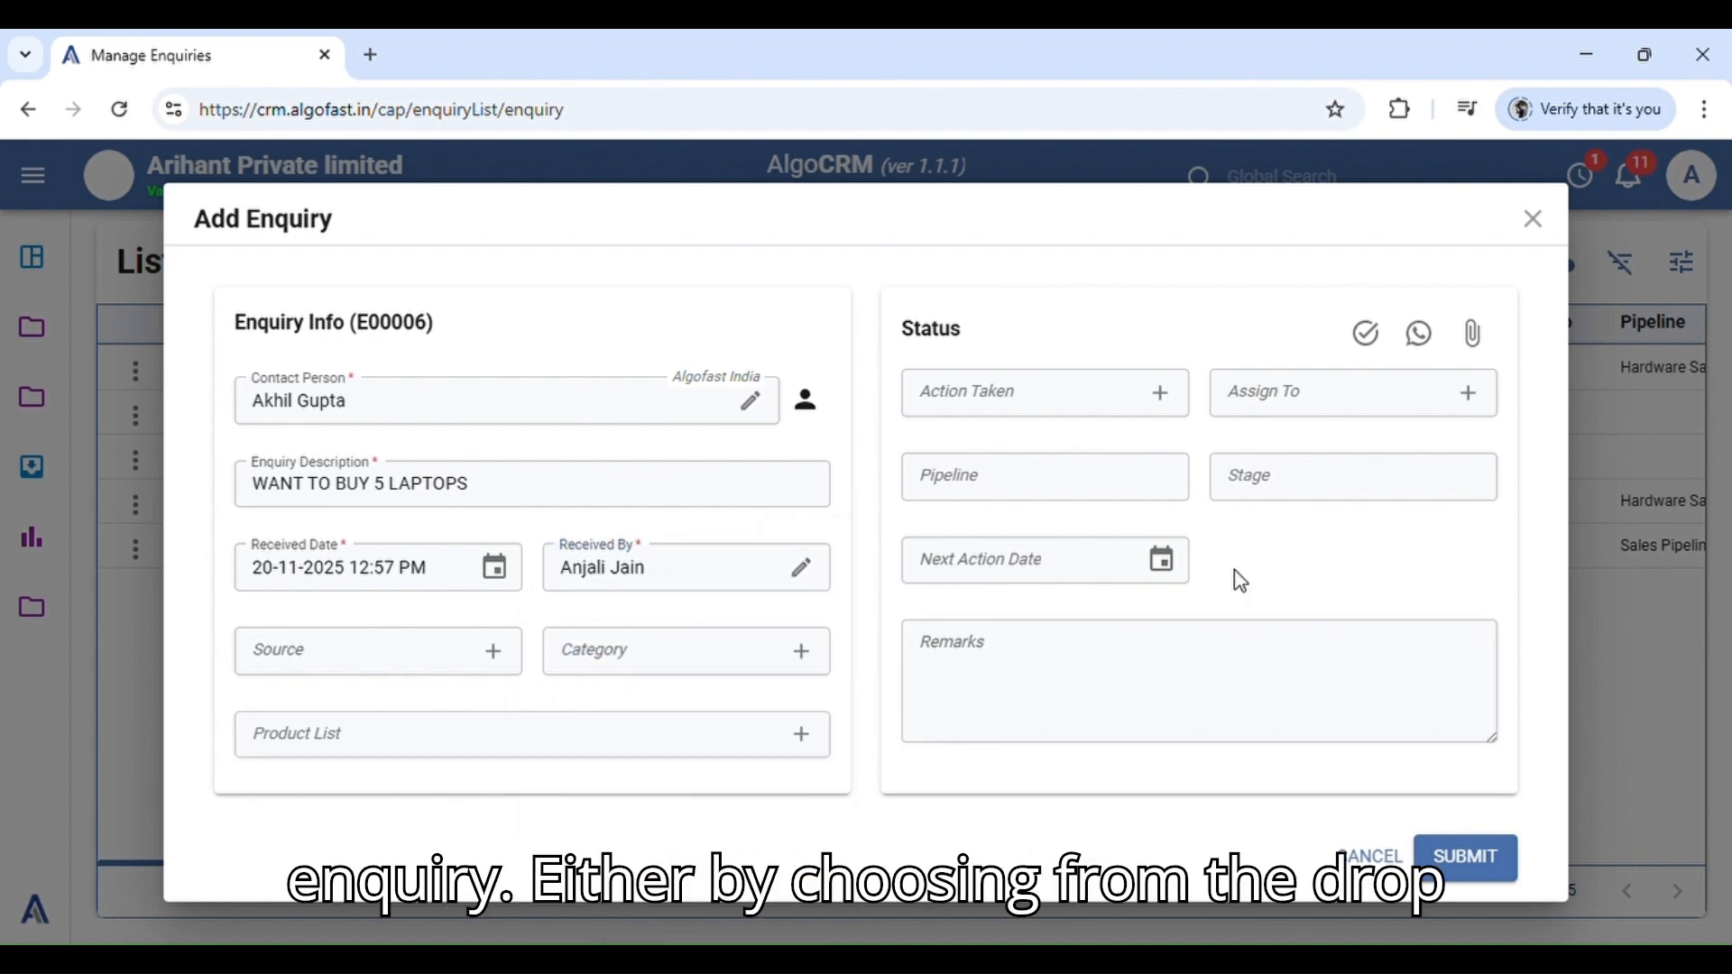
Step: Assign the enquiry to the first listed executive and set its pipeline to Sales Pipeline
click(1332, 406)
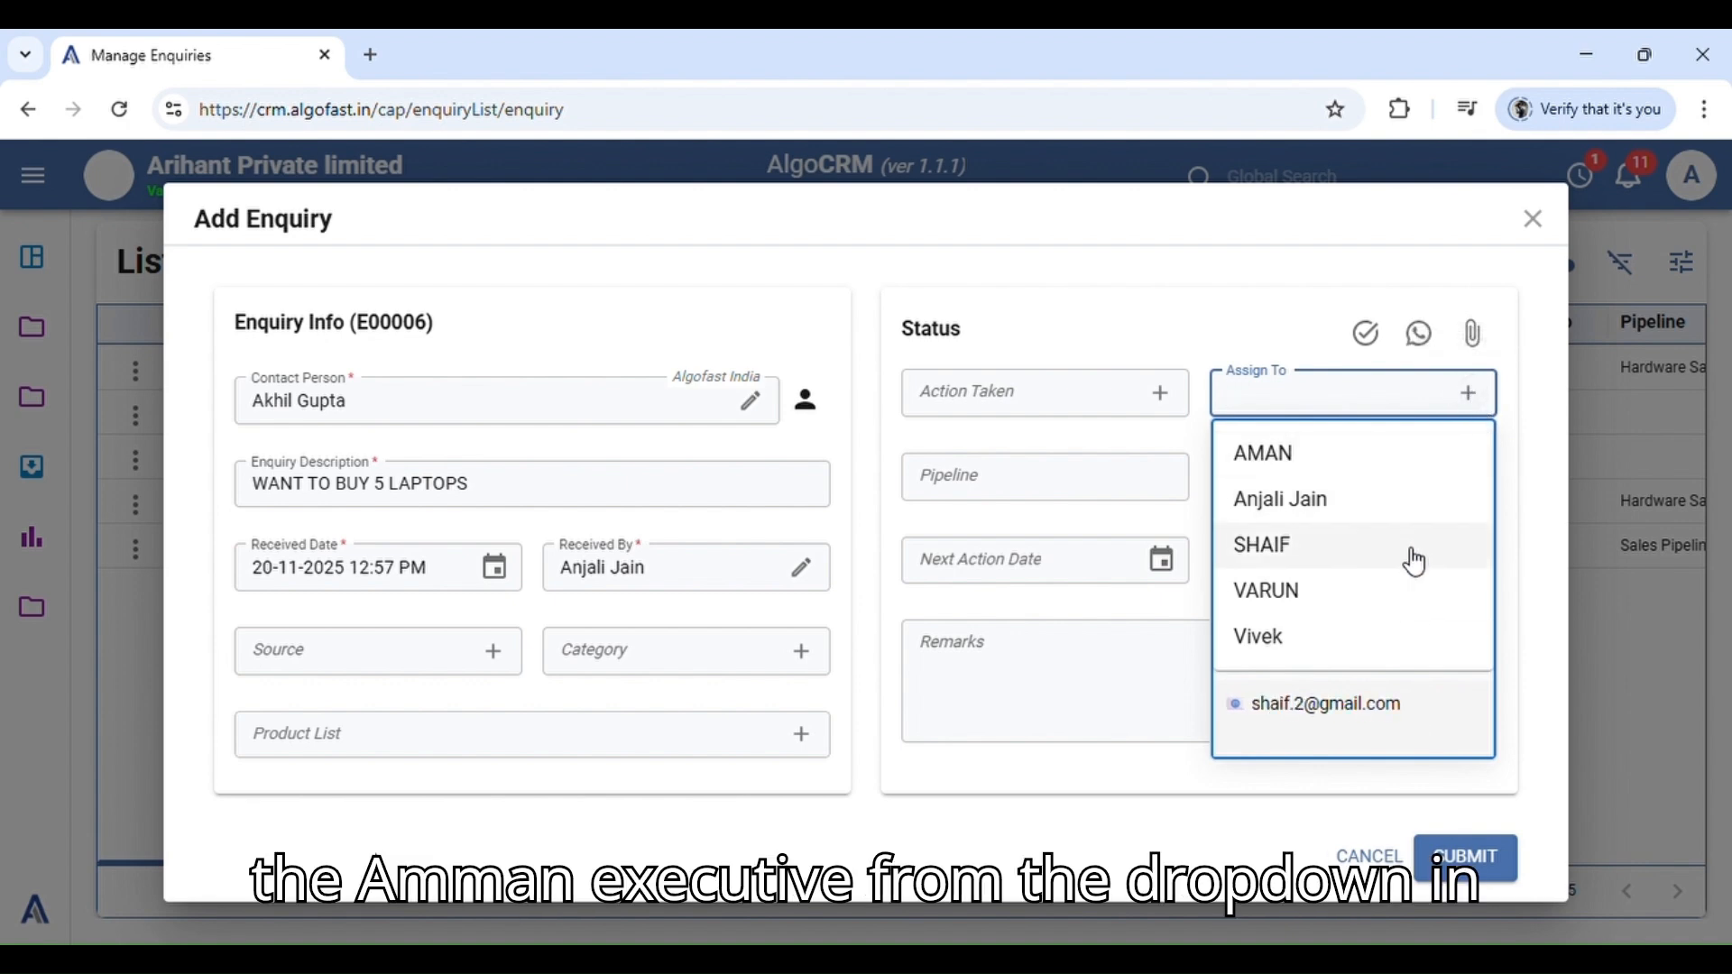
click(1292, 460)
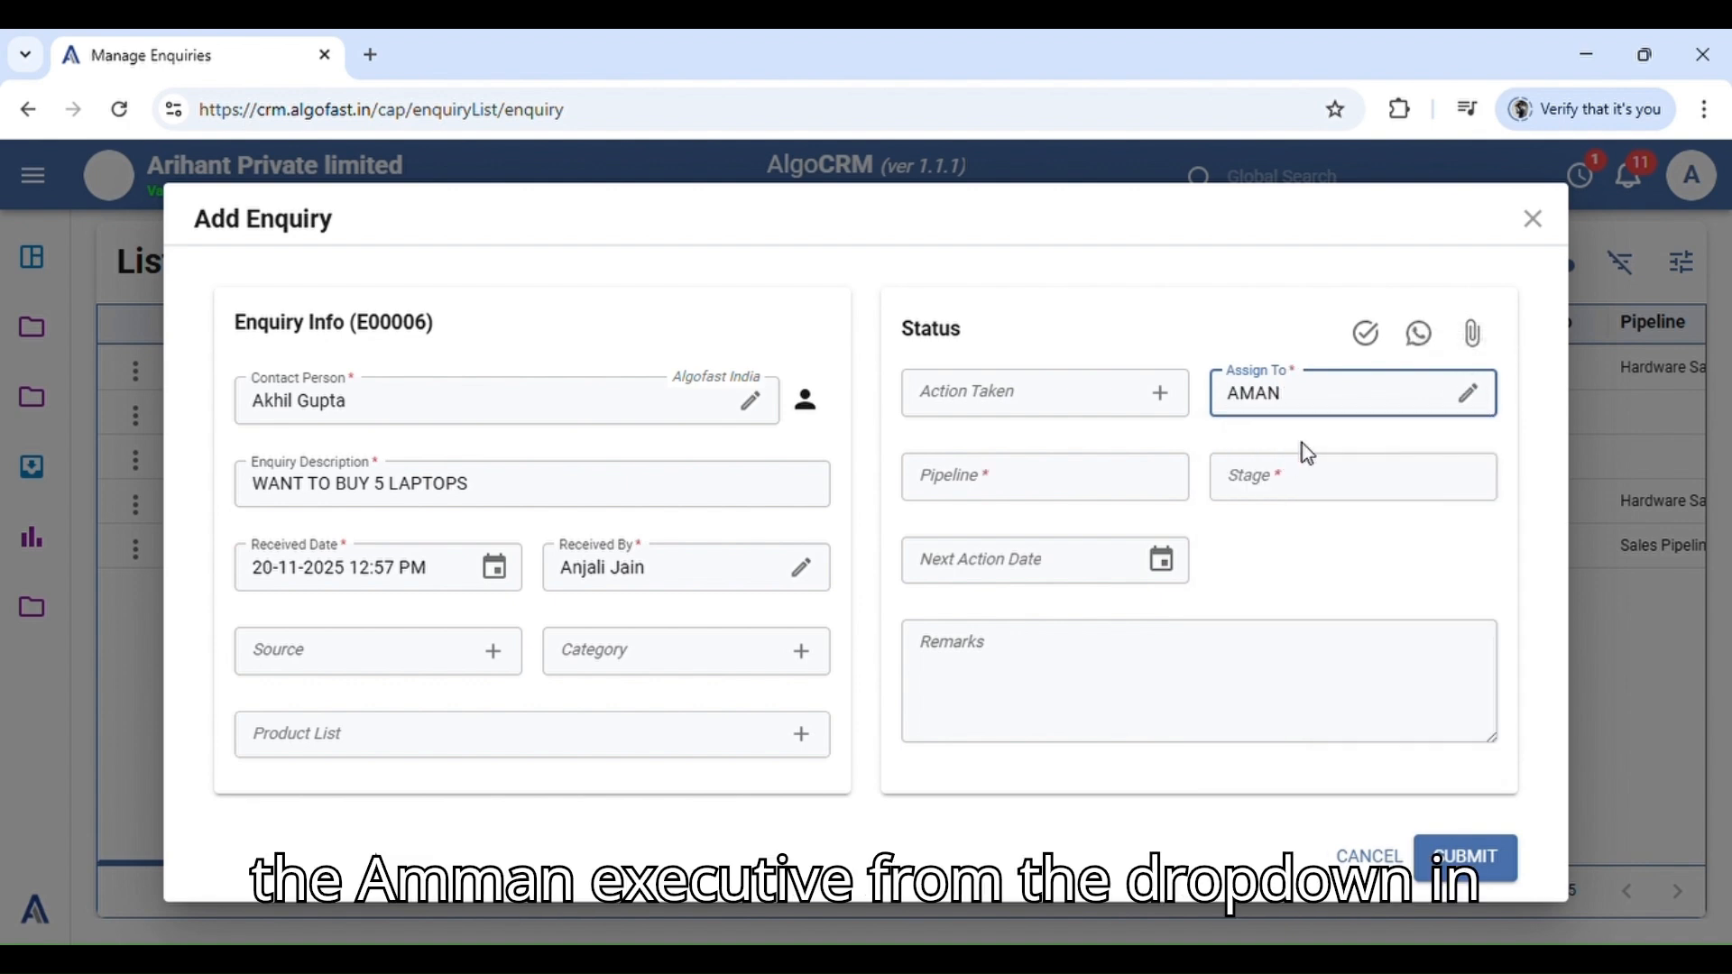
click(1313, 434)
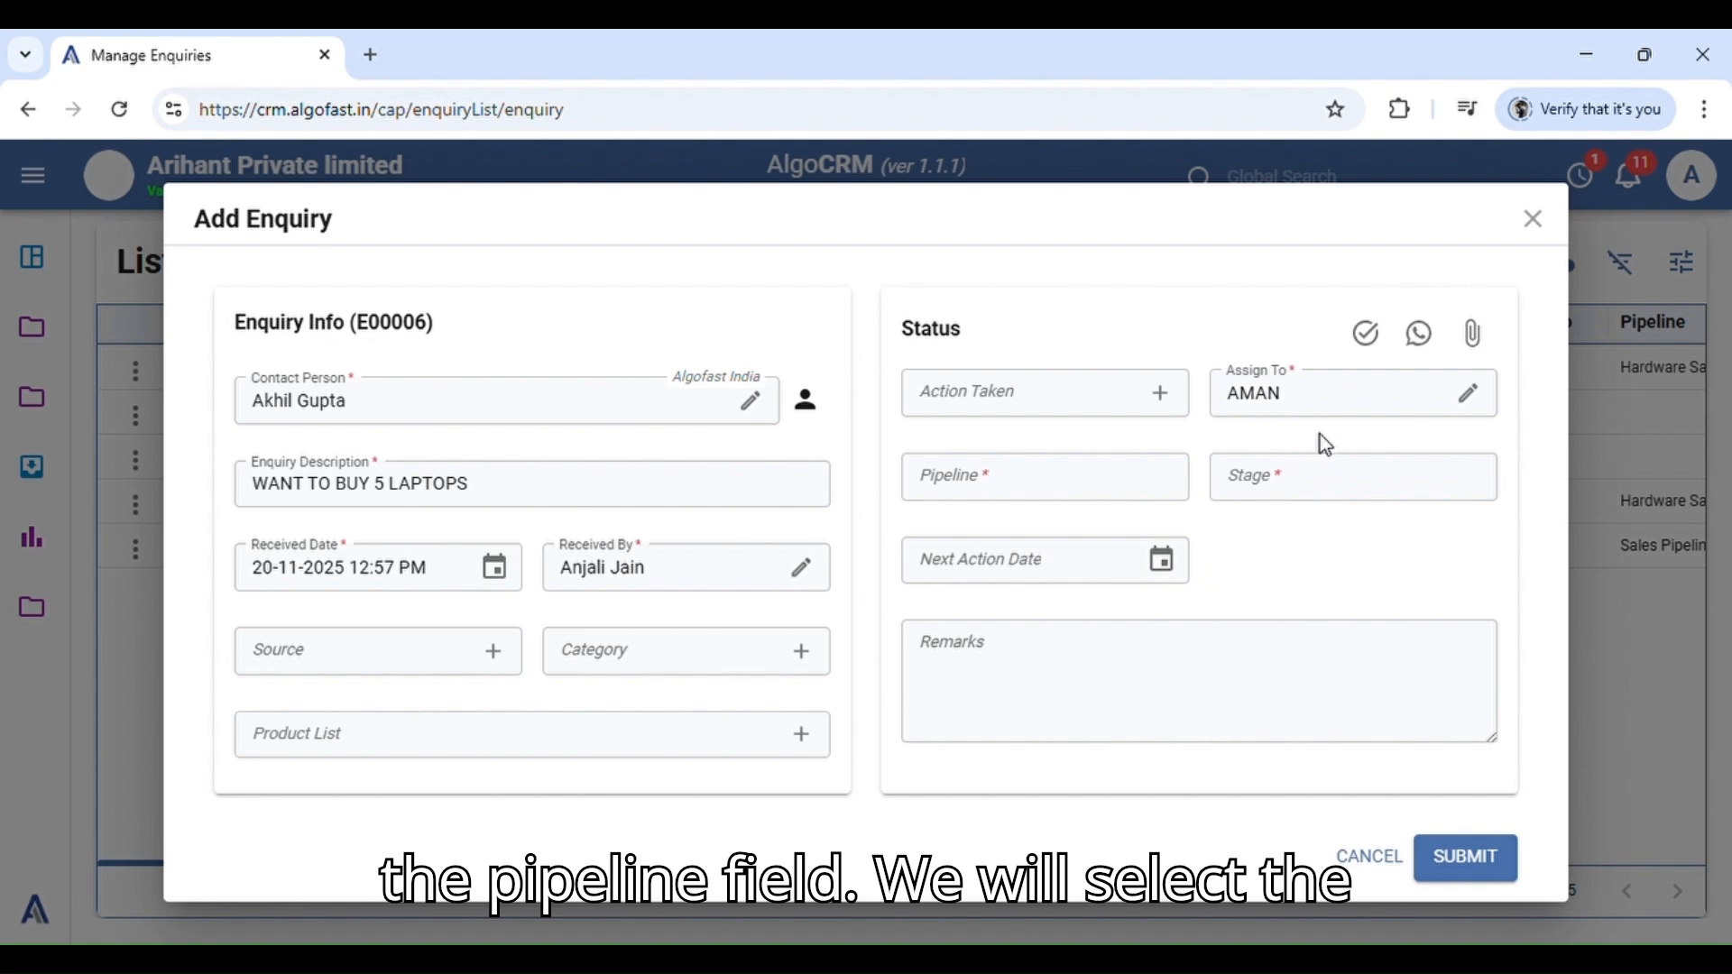
click(1086, 487)
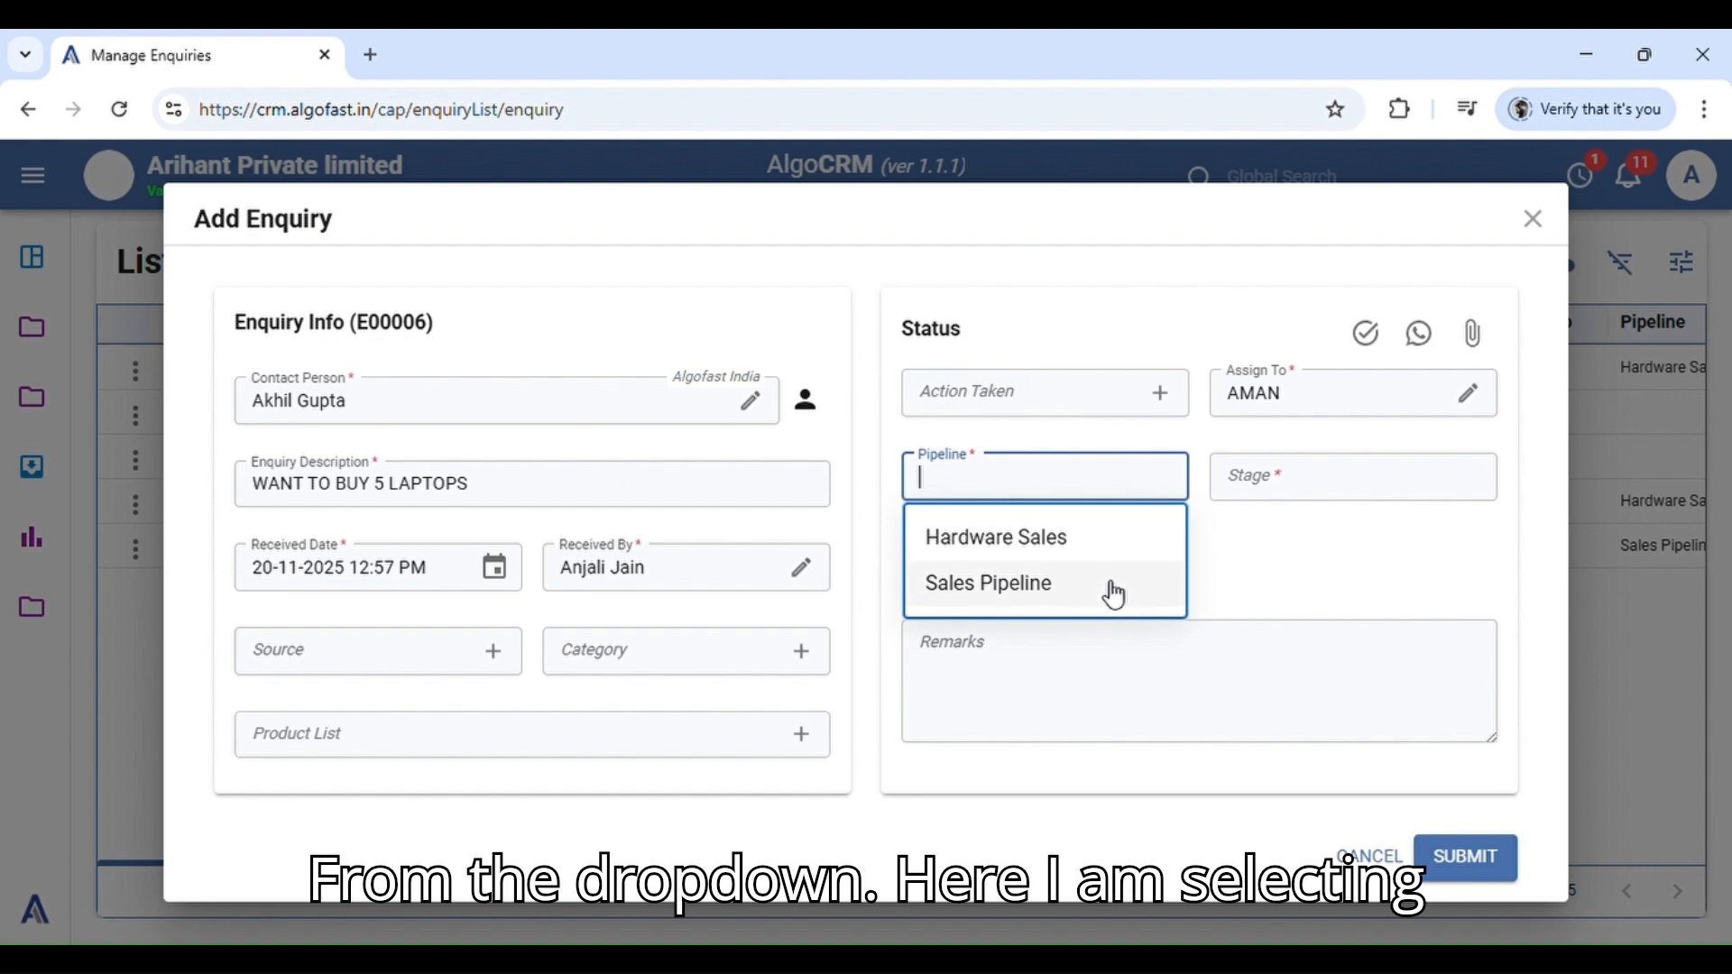
click(1019, 597)
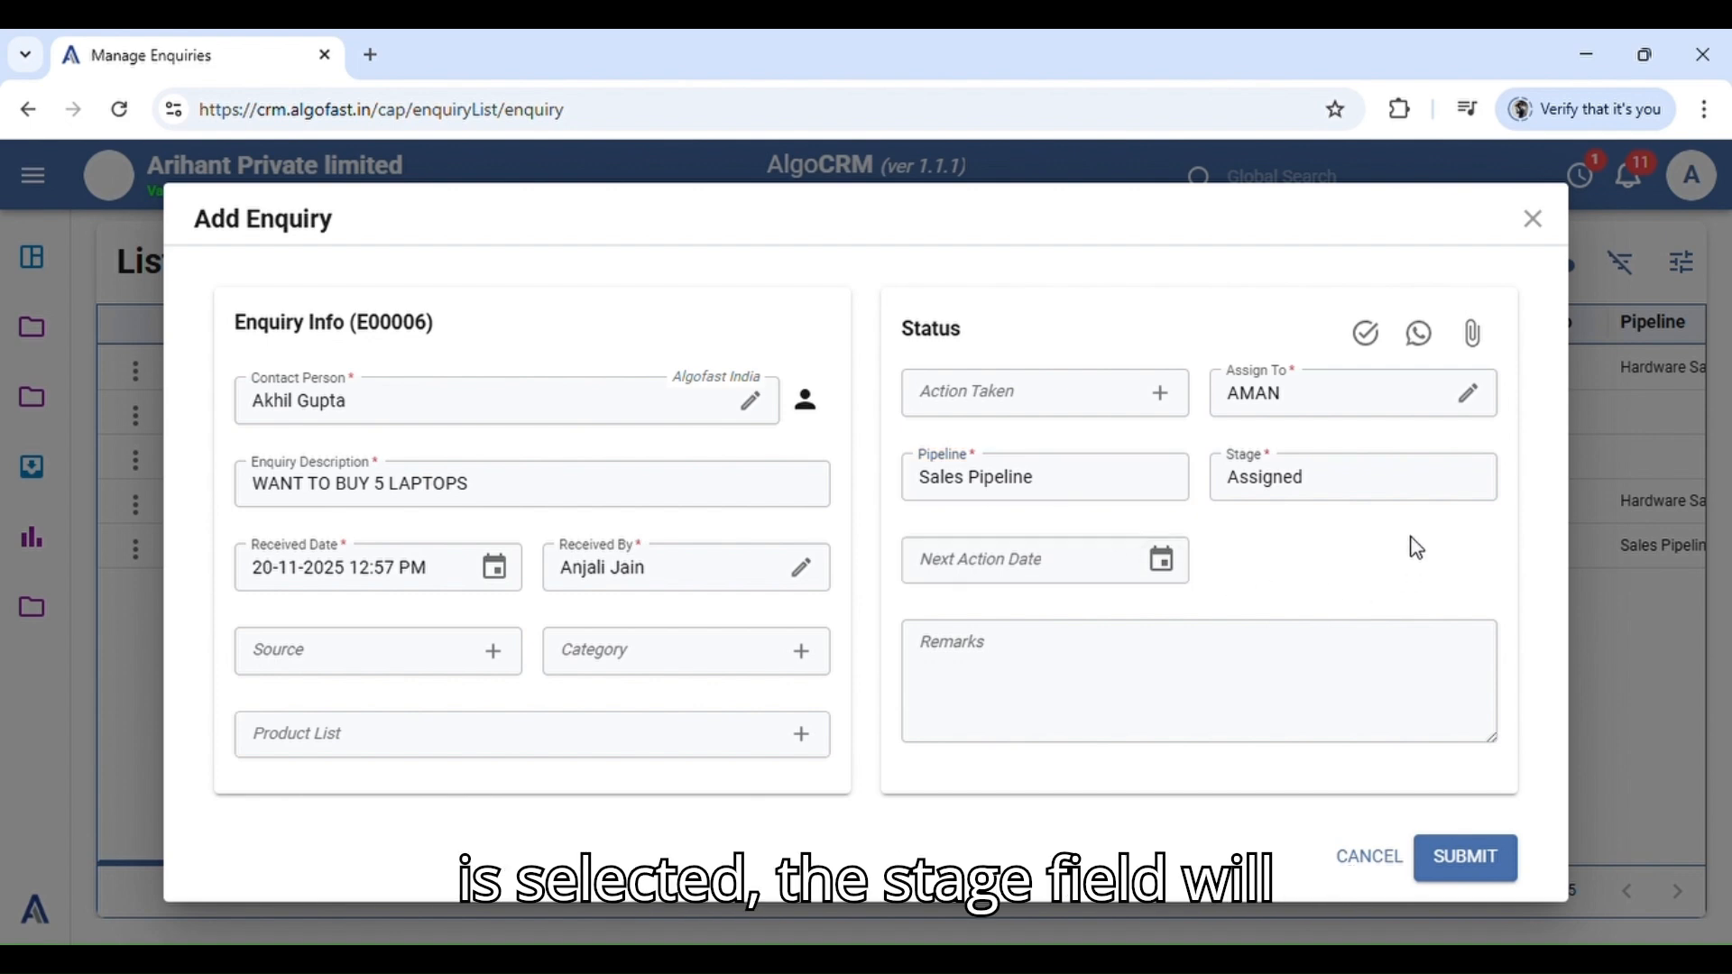
click(1370, 490)
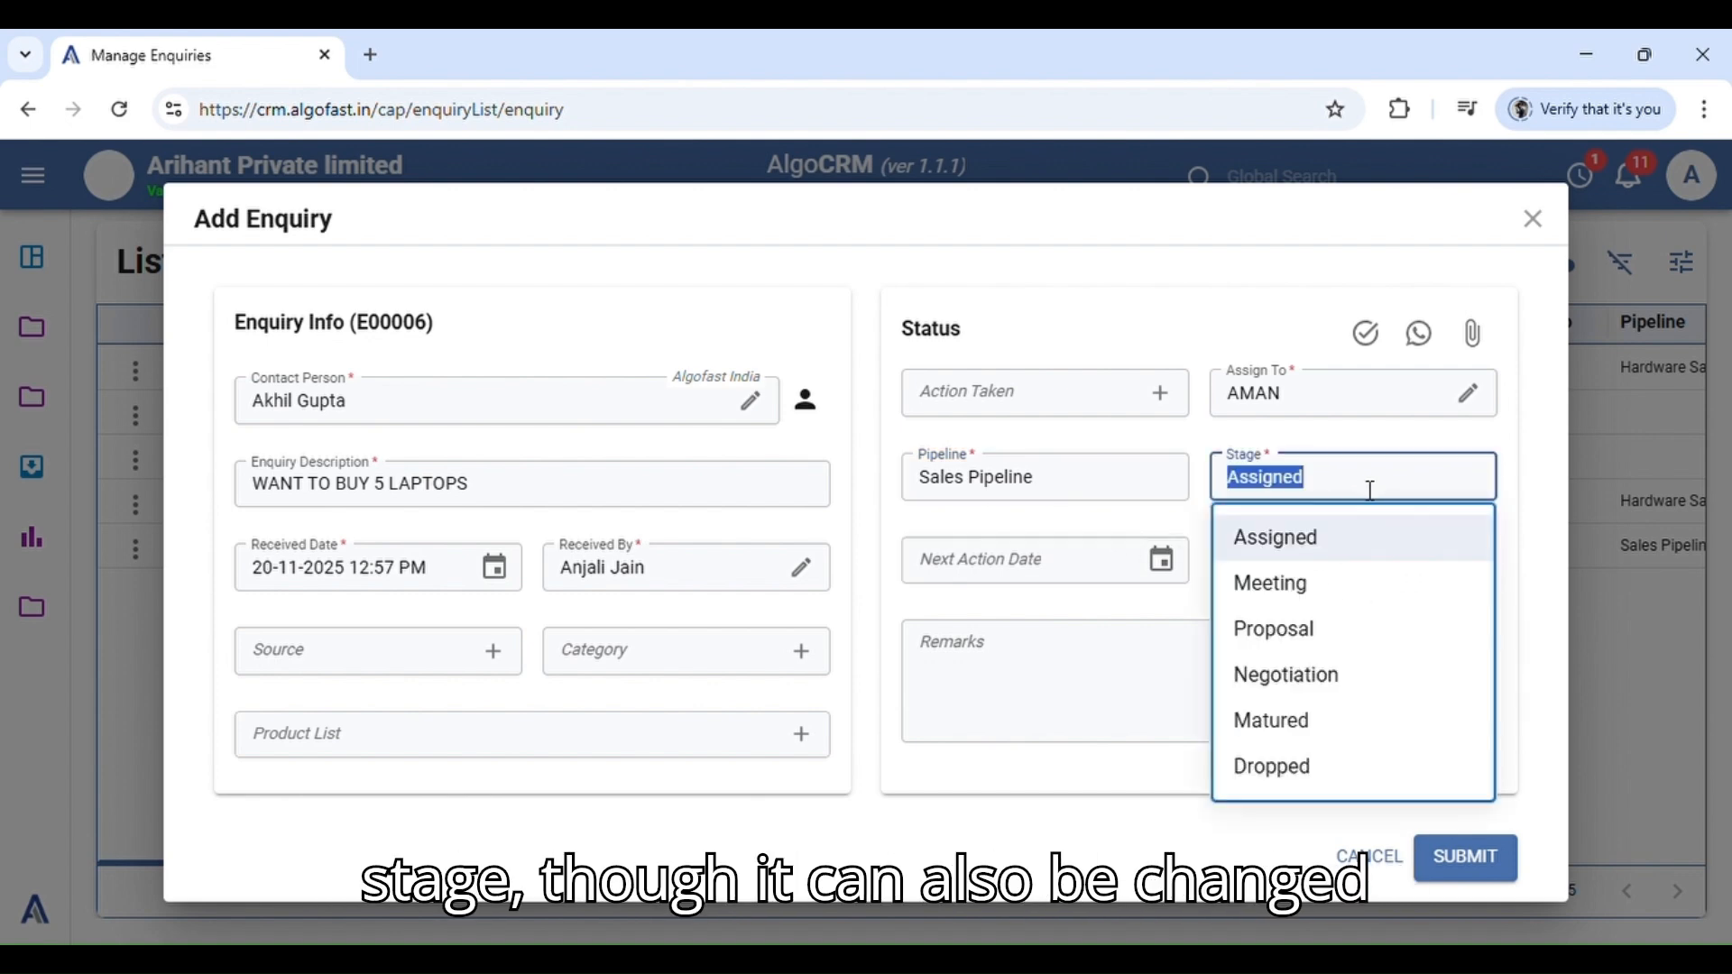
click(1370, 490)
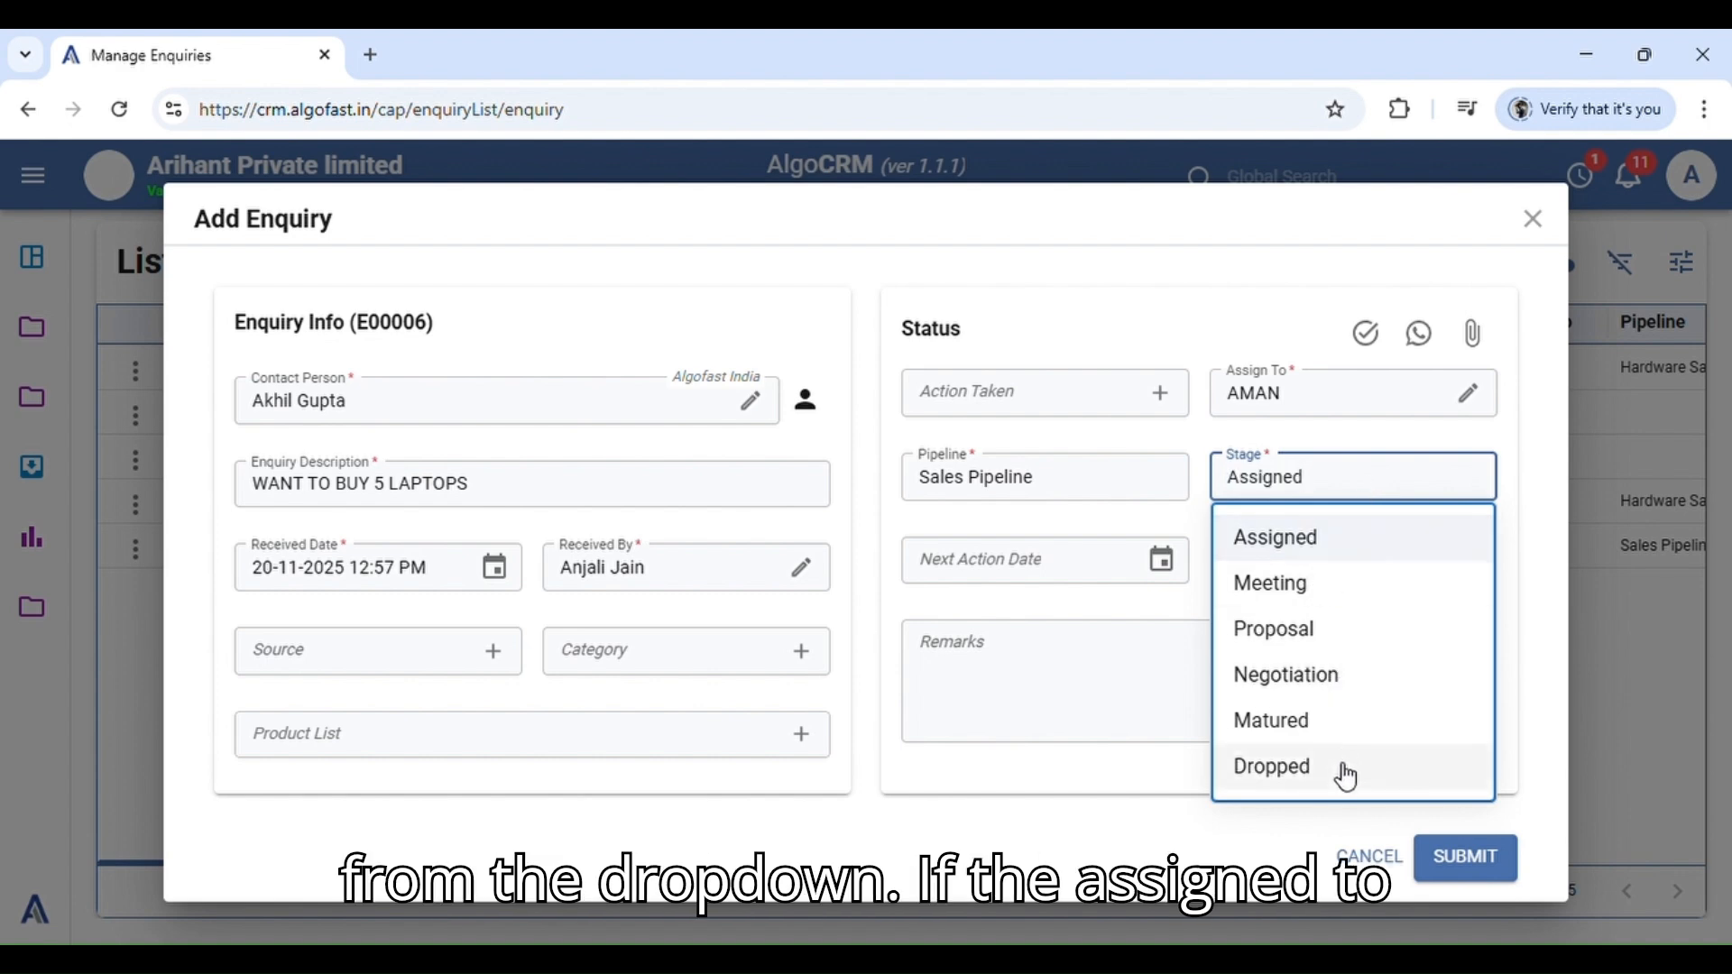
click(1537, 635)
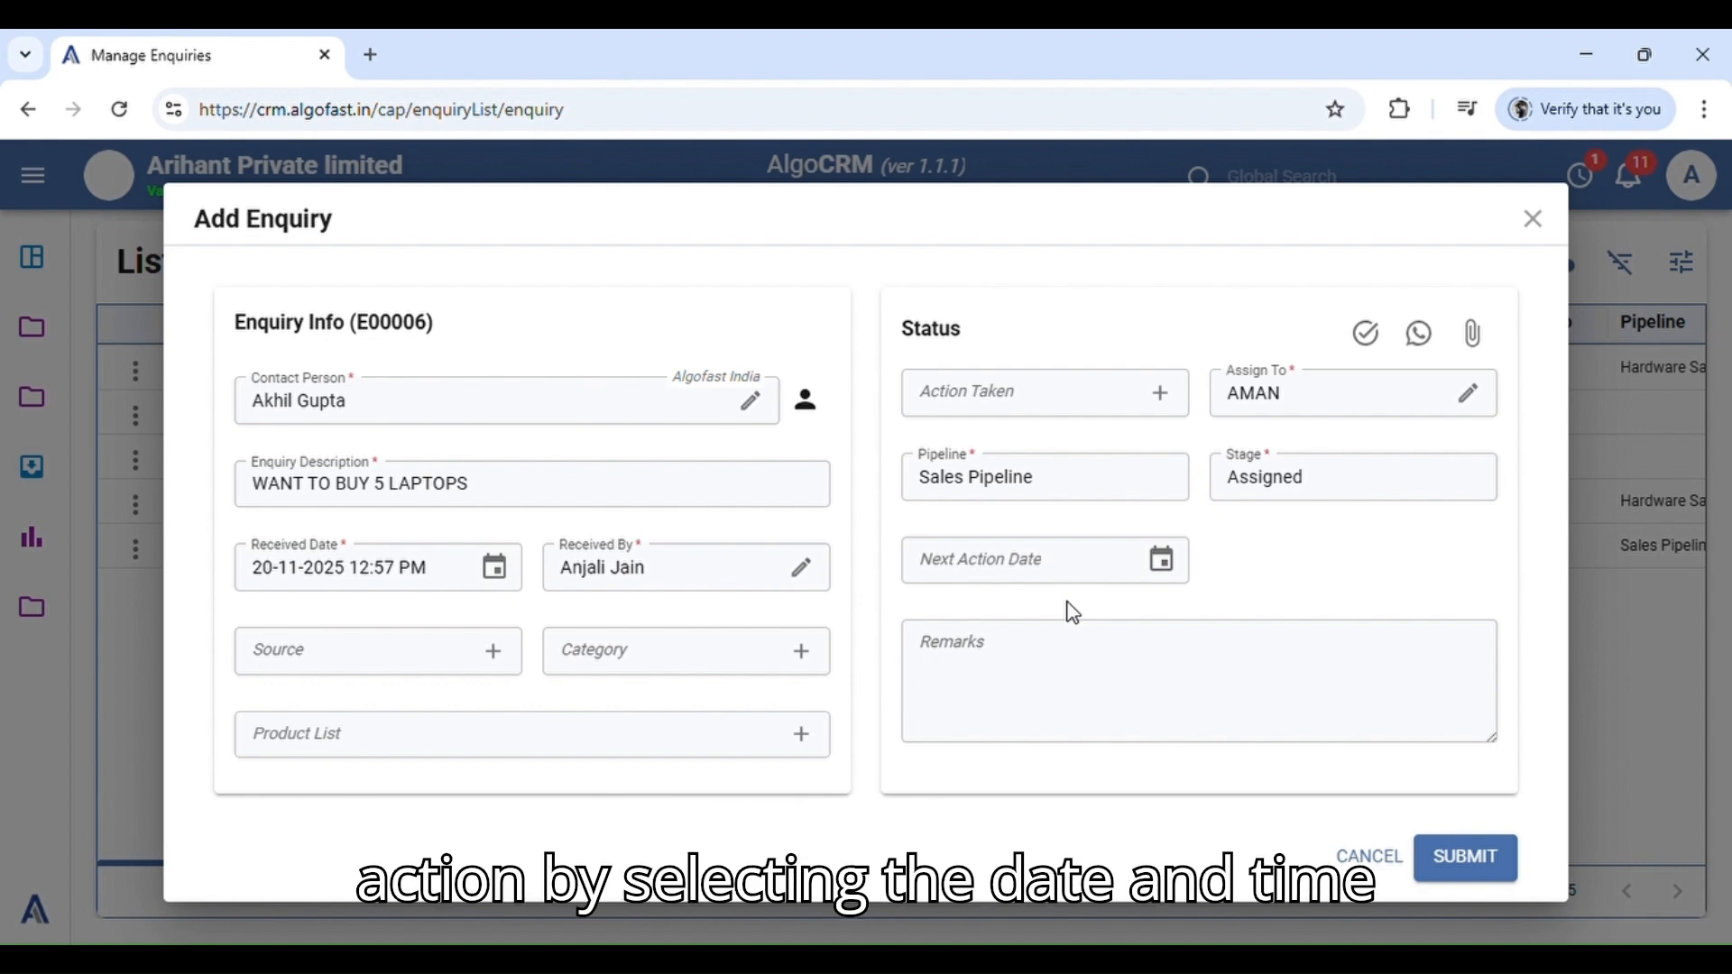
click(1057, 571)
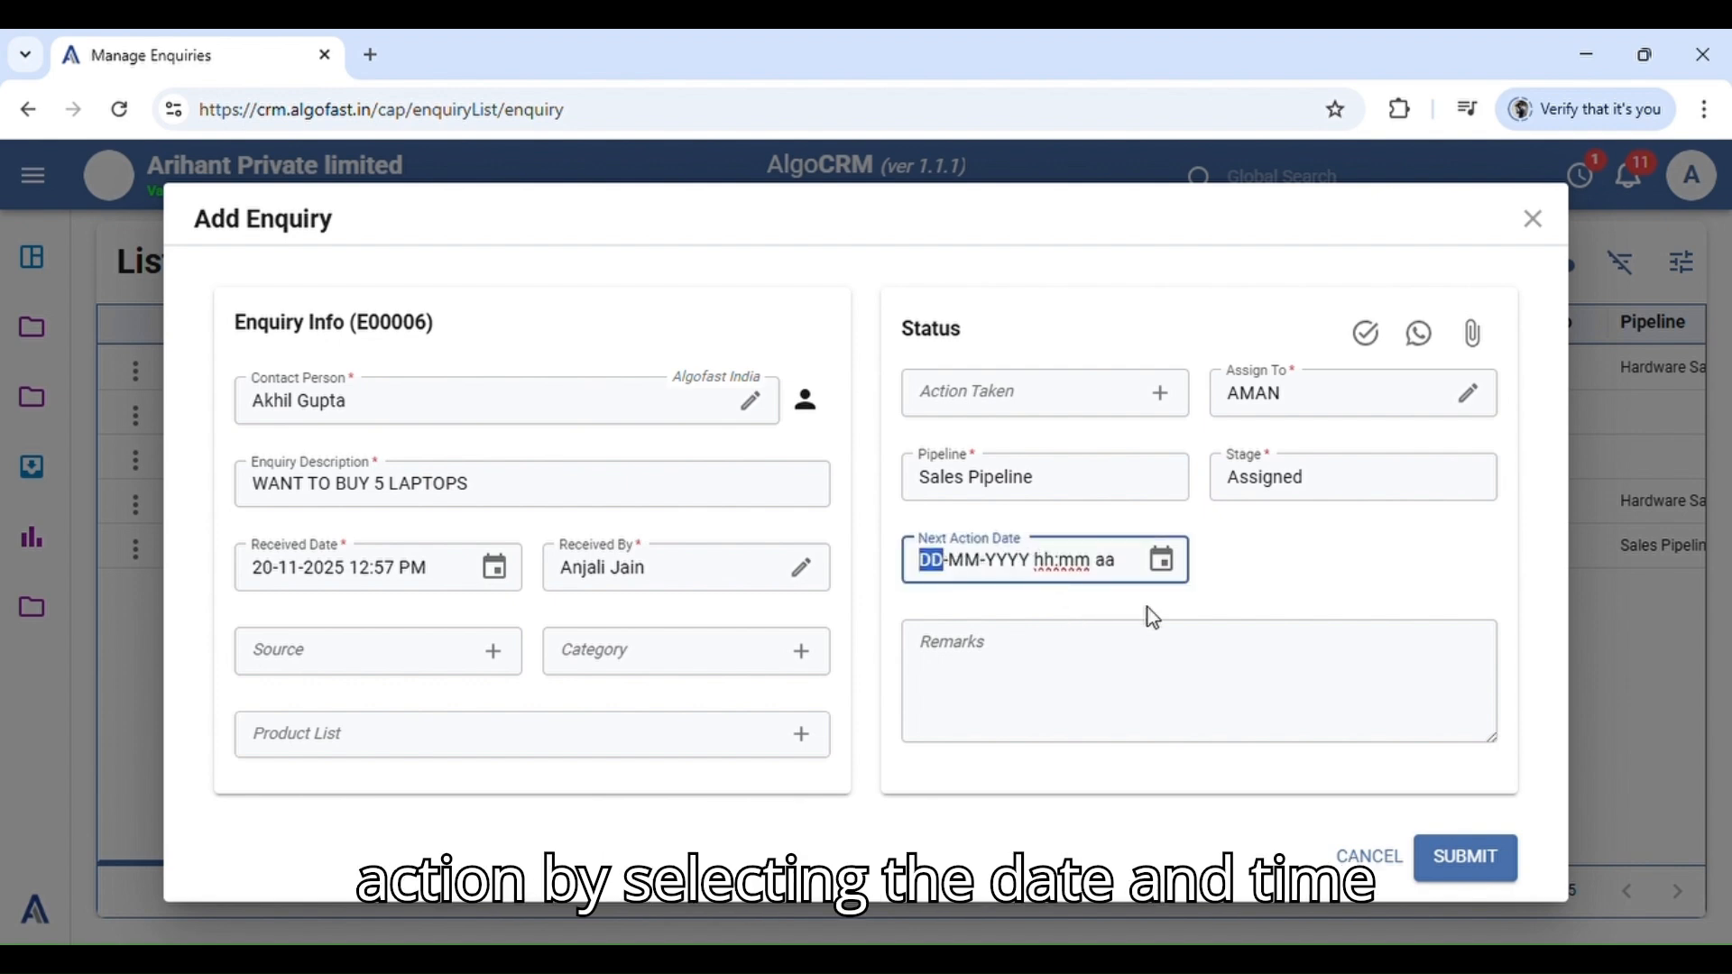
click(1171, 579)
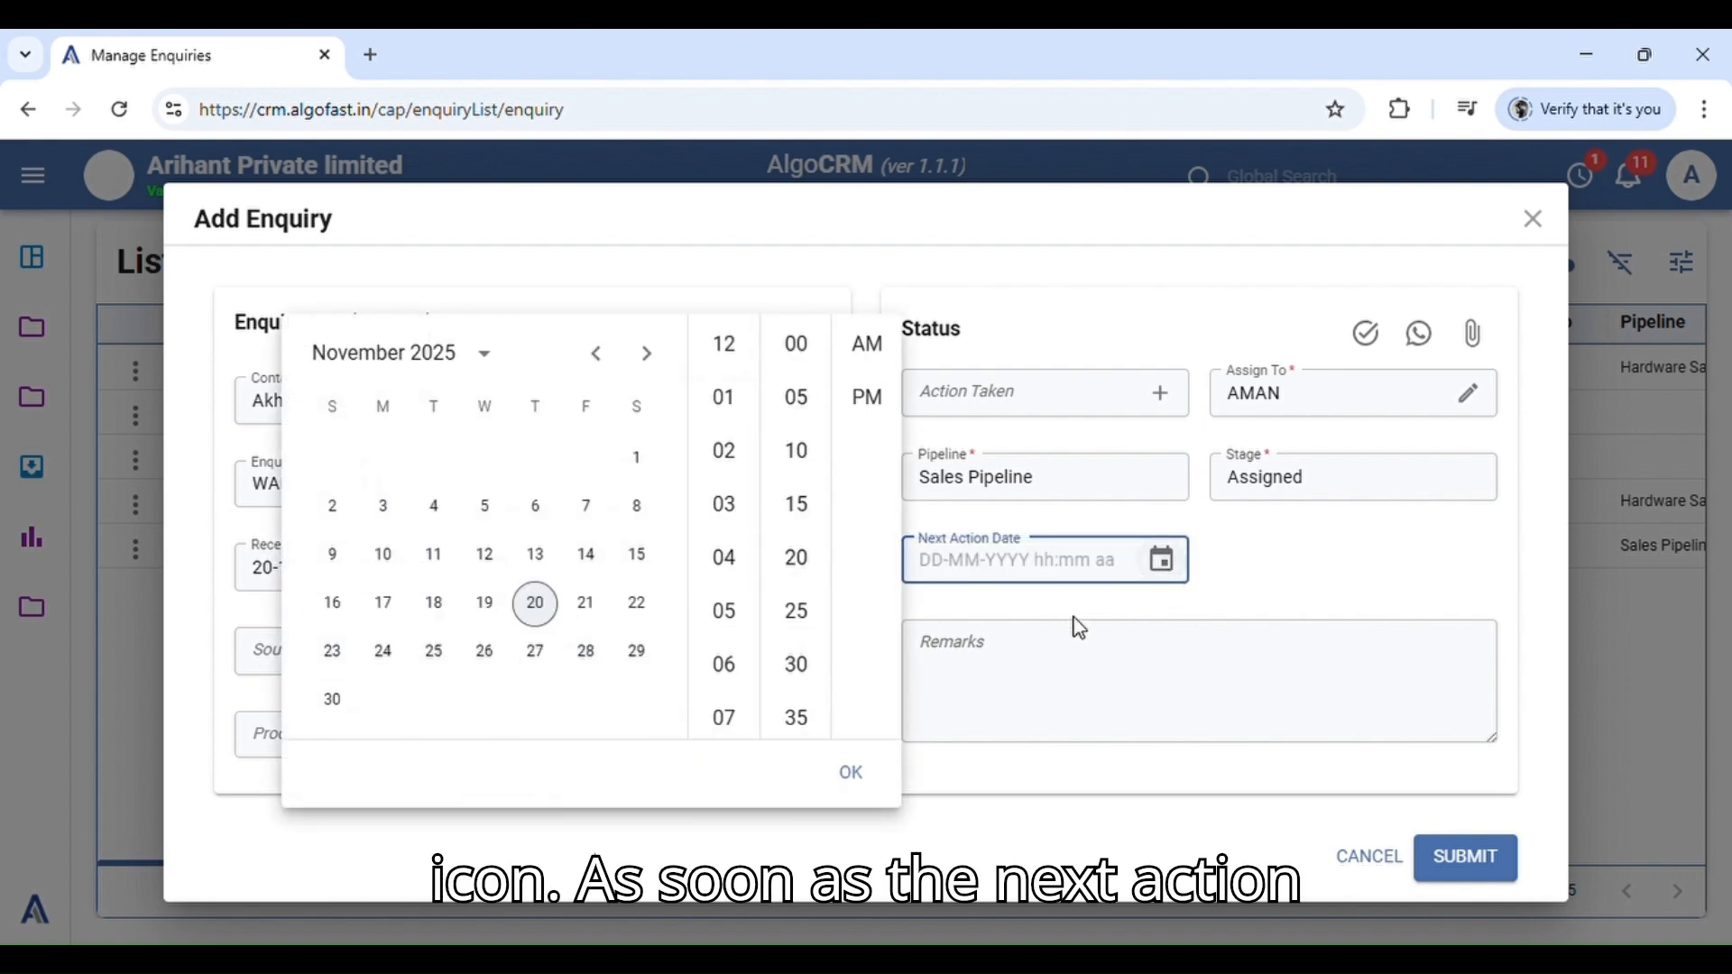
click(642, 655)
click(850, 772)
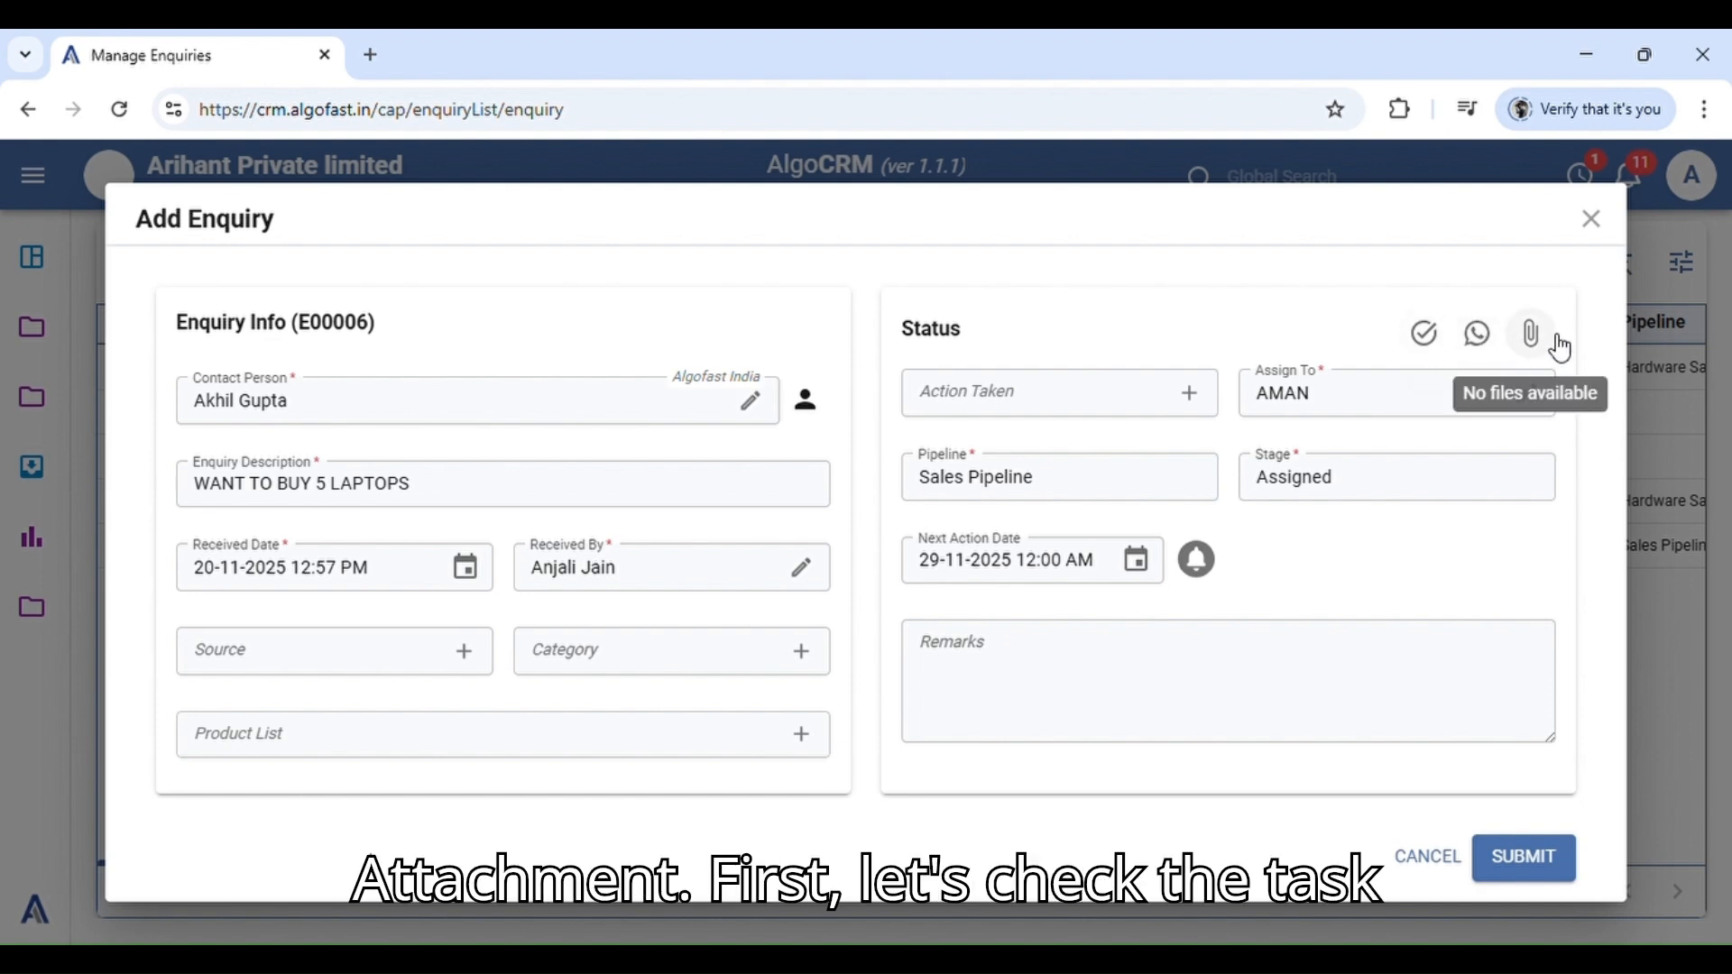
Step: Add a new task to the enquiry with the description "Prepare and share quotation"
click(1438, 343)
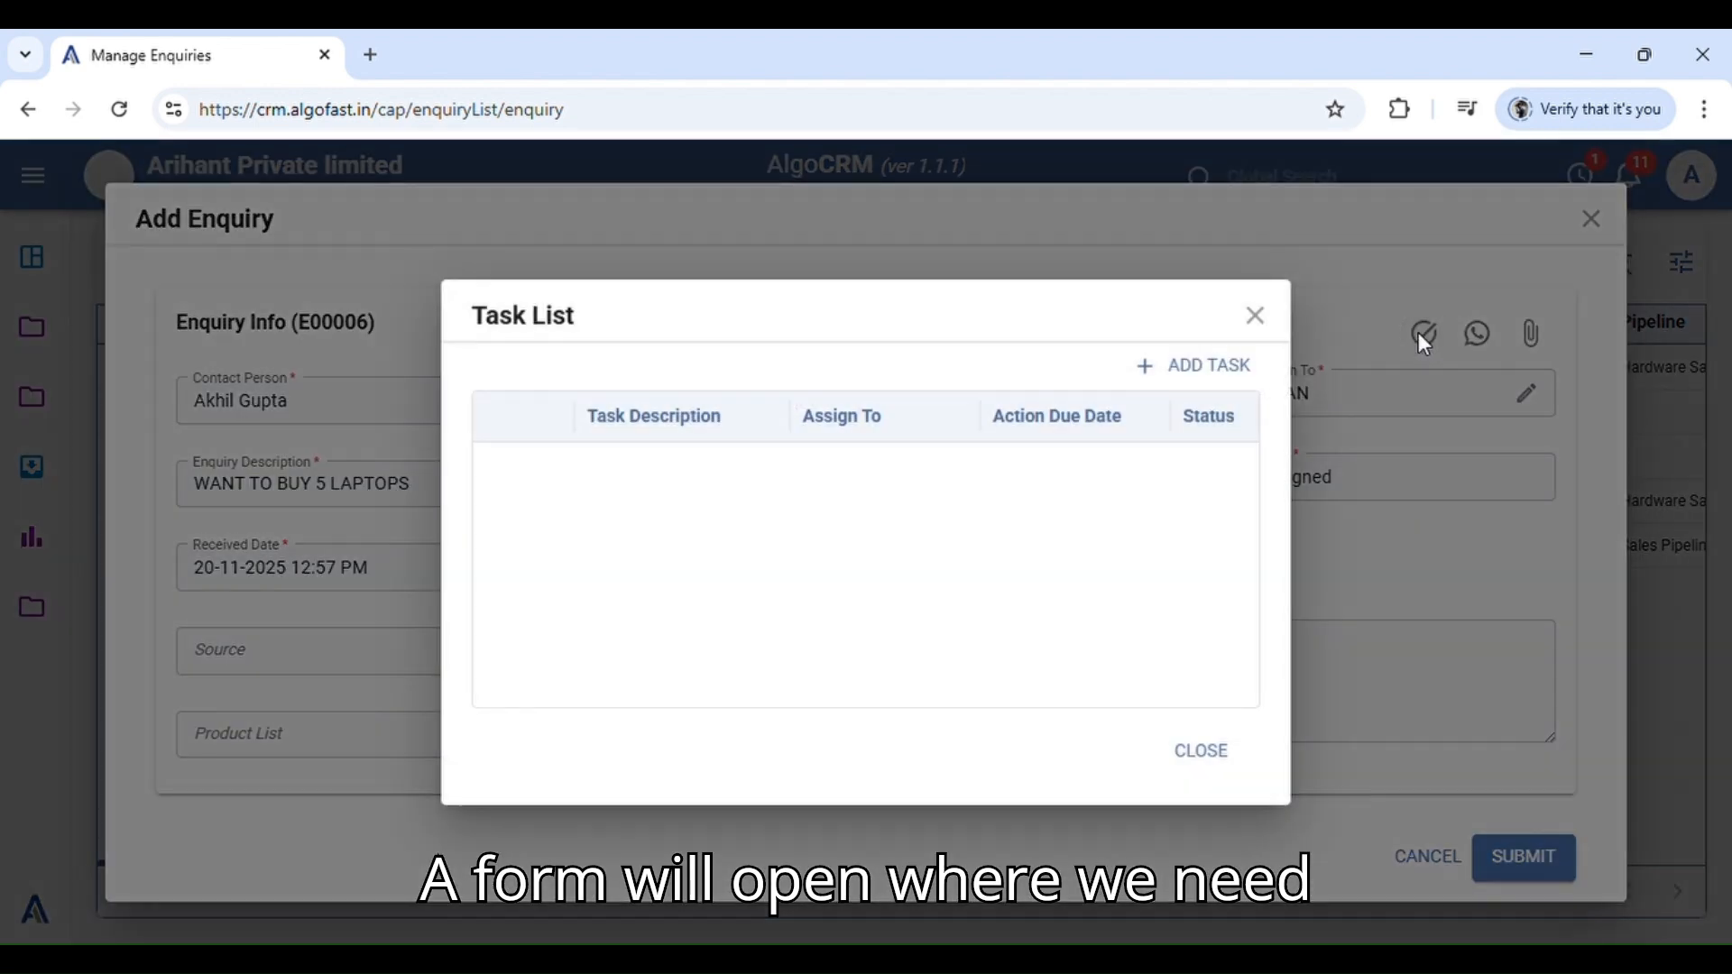
click(1213, 379)
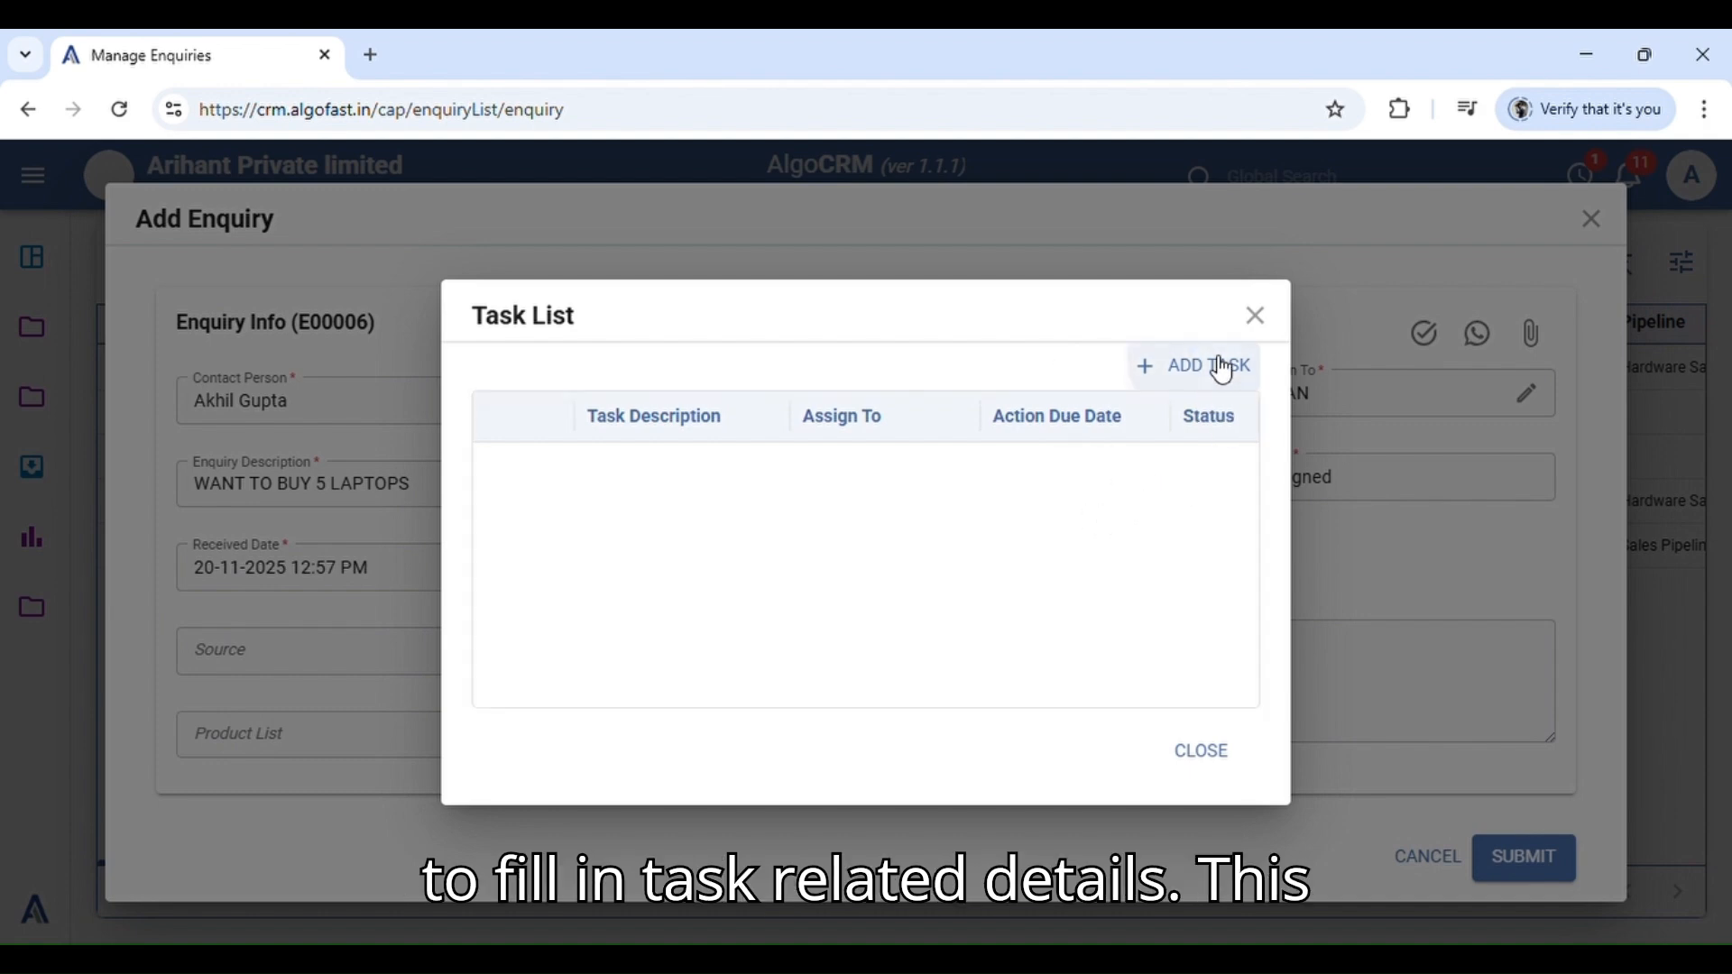
scroll(901, 672, down, 1)
scroll(901, 672, up, 1)
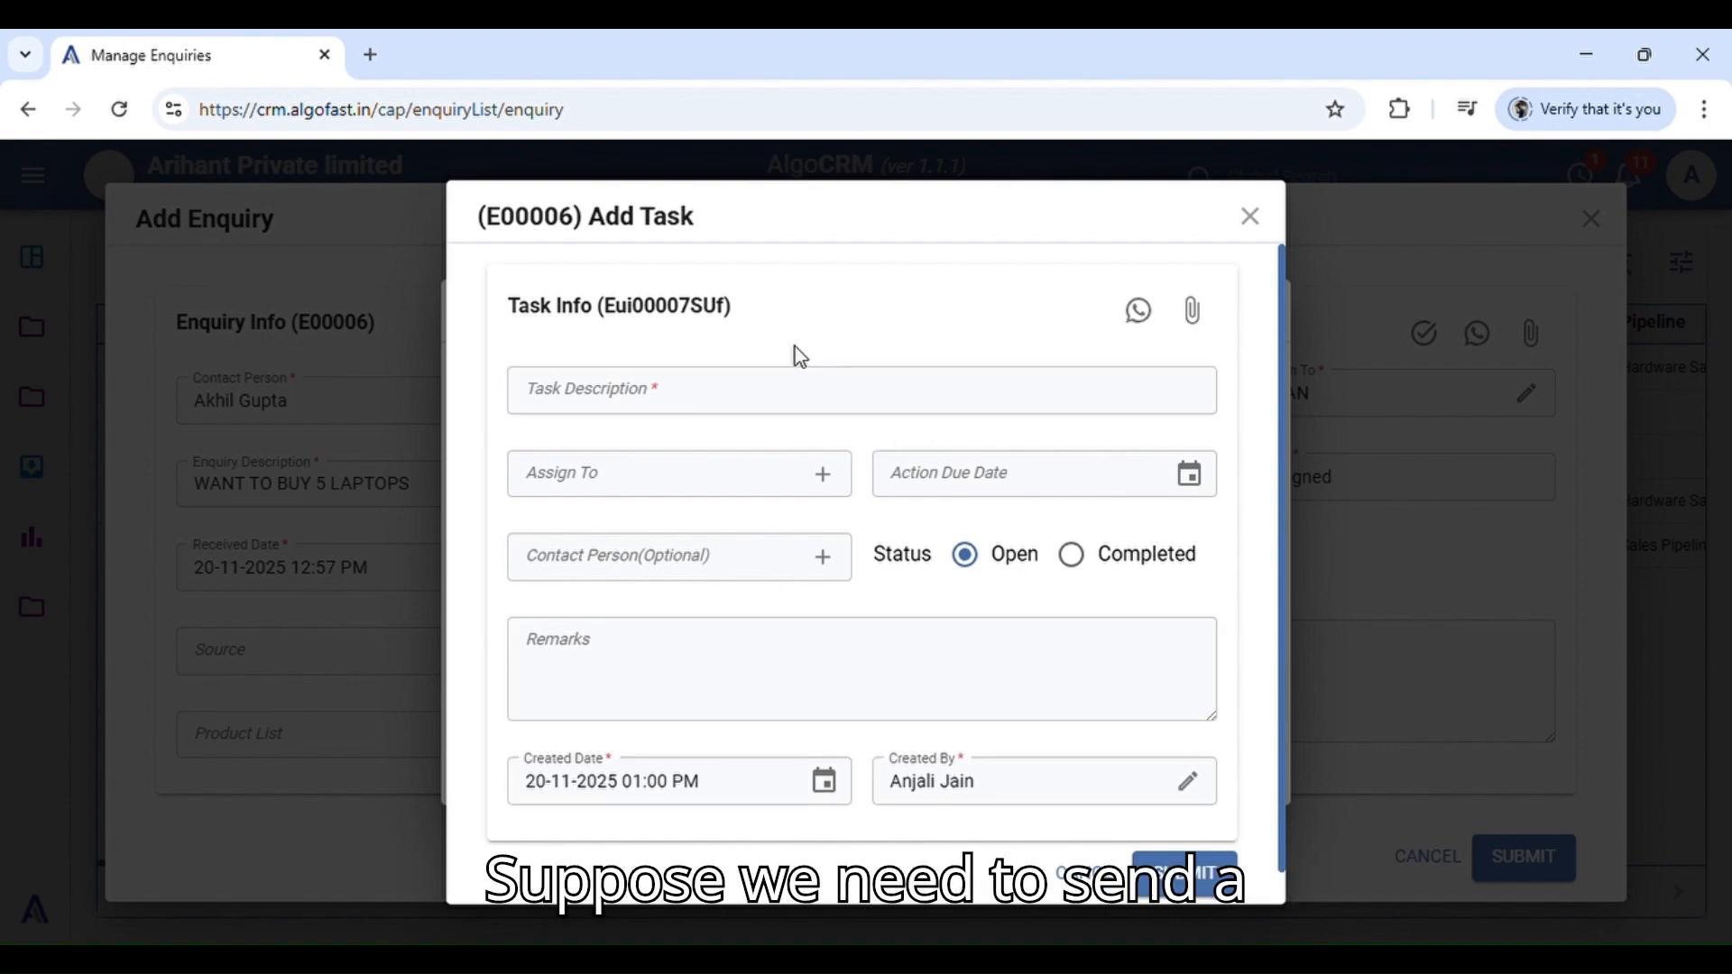
click(735, 415)
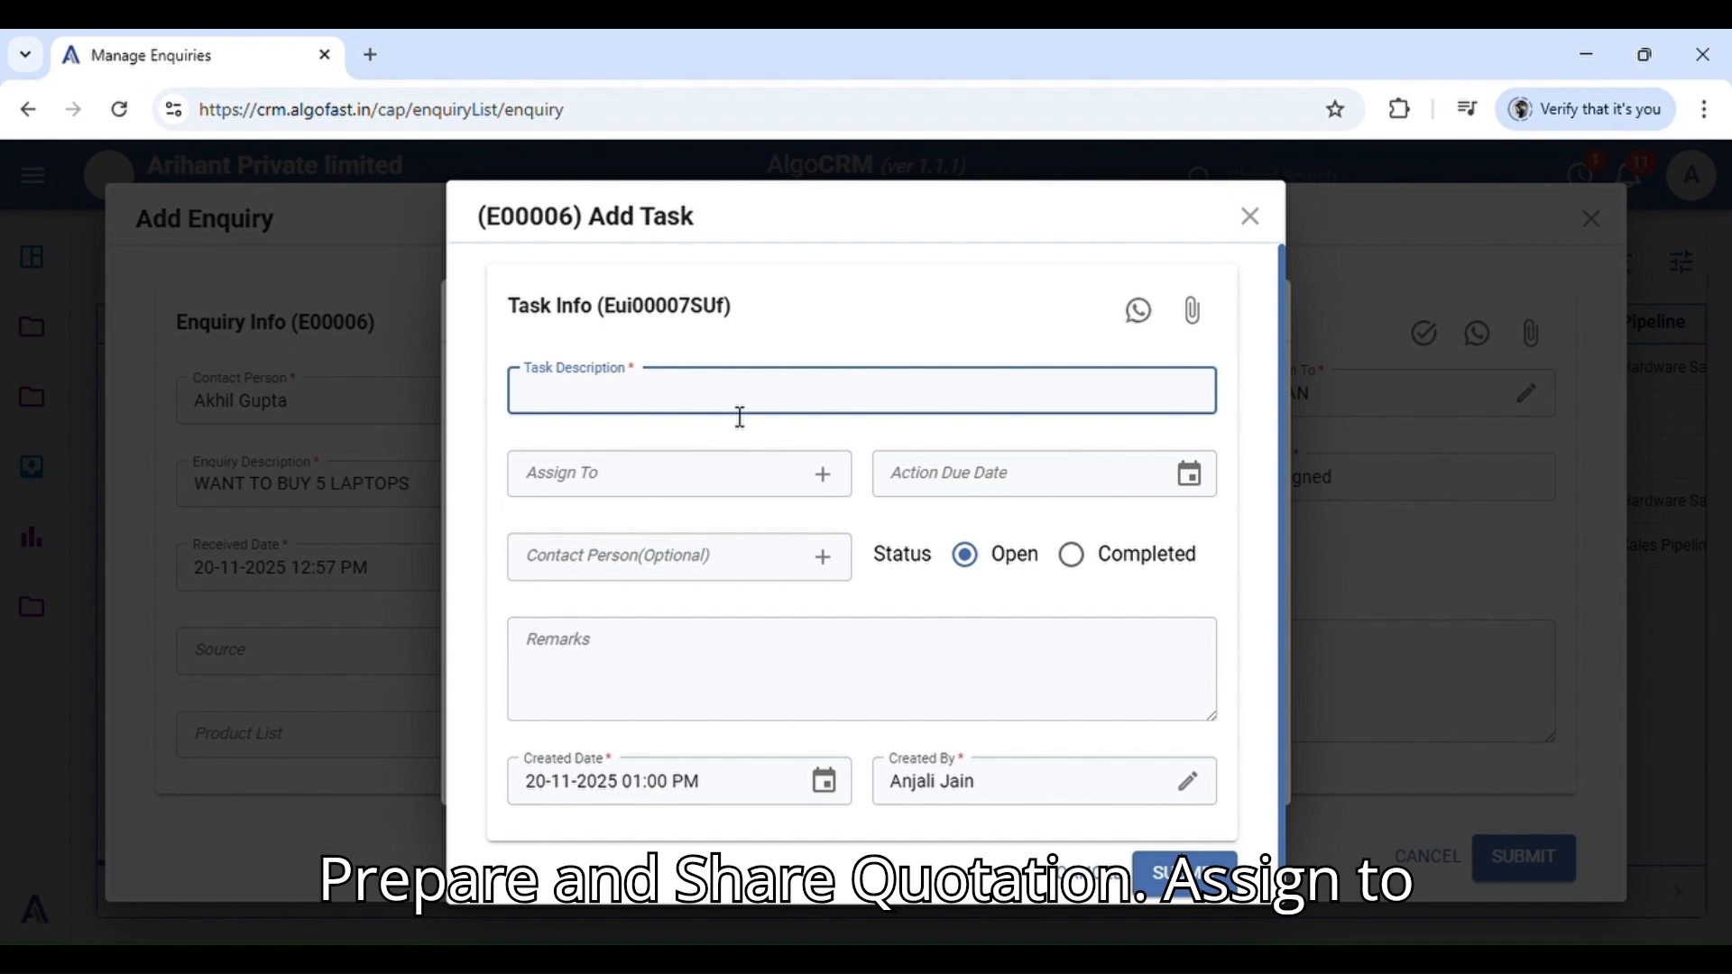
text(Prepare and share q)
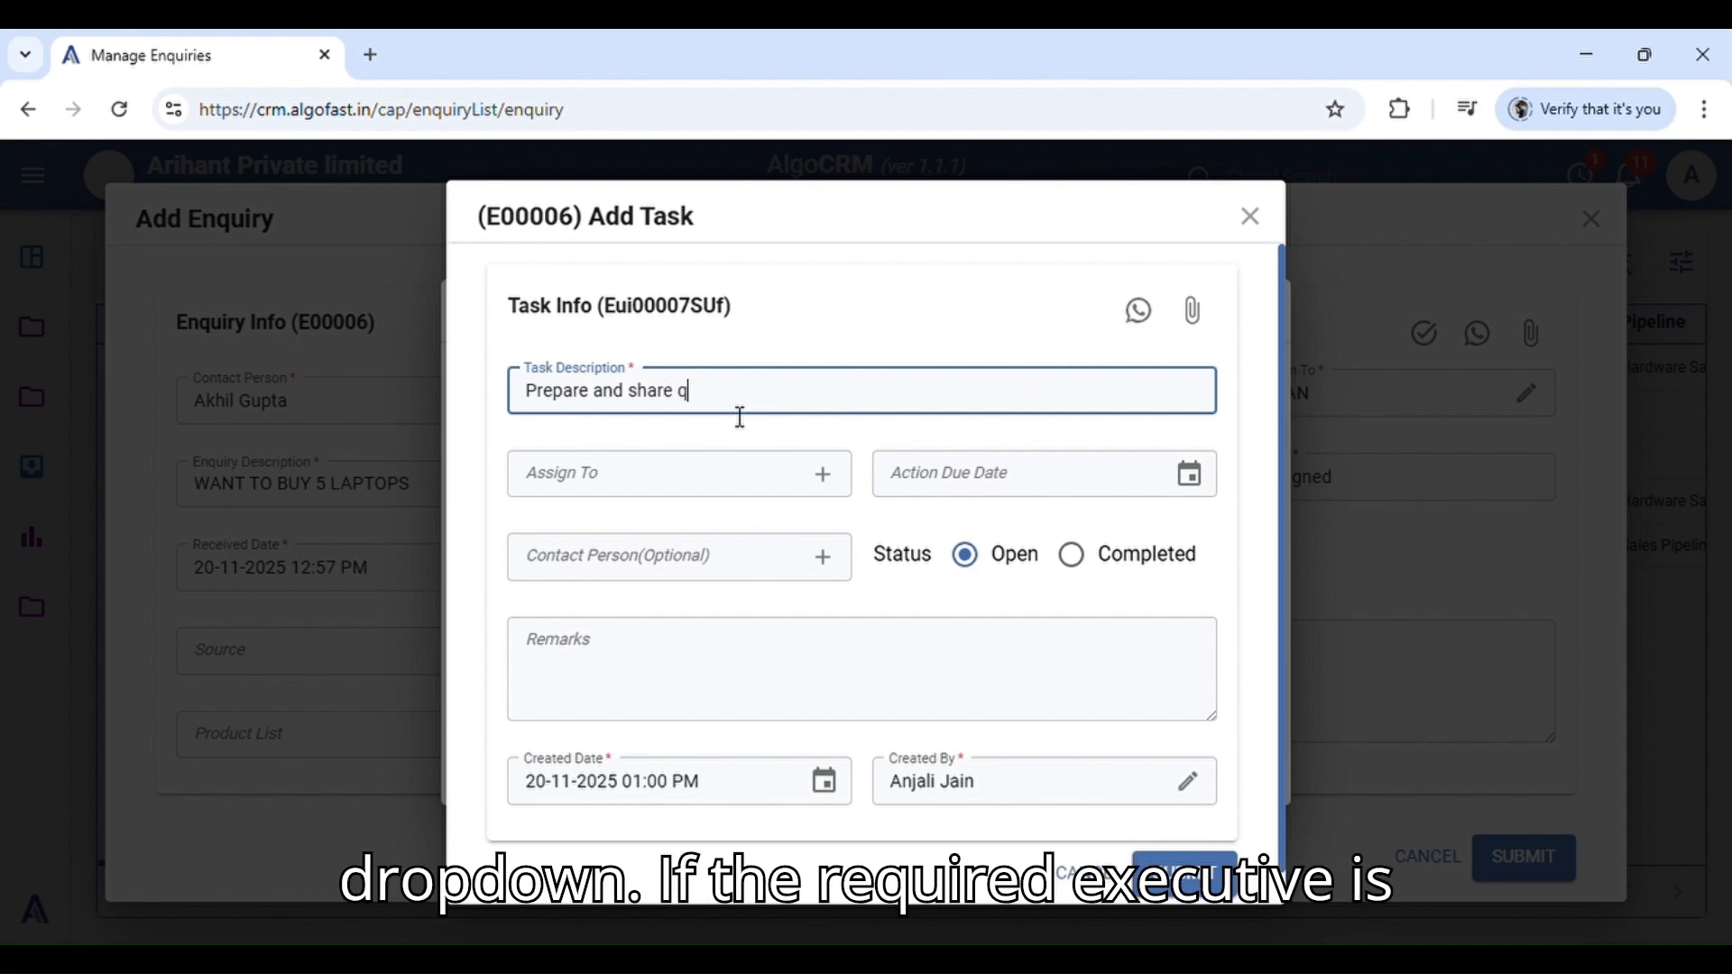
text(uotation)
click(651, 490)
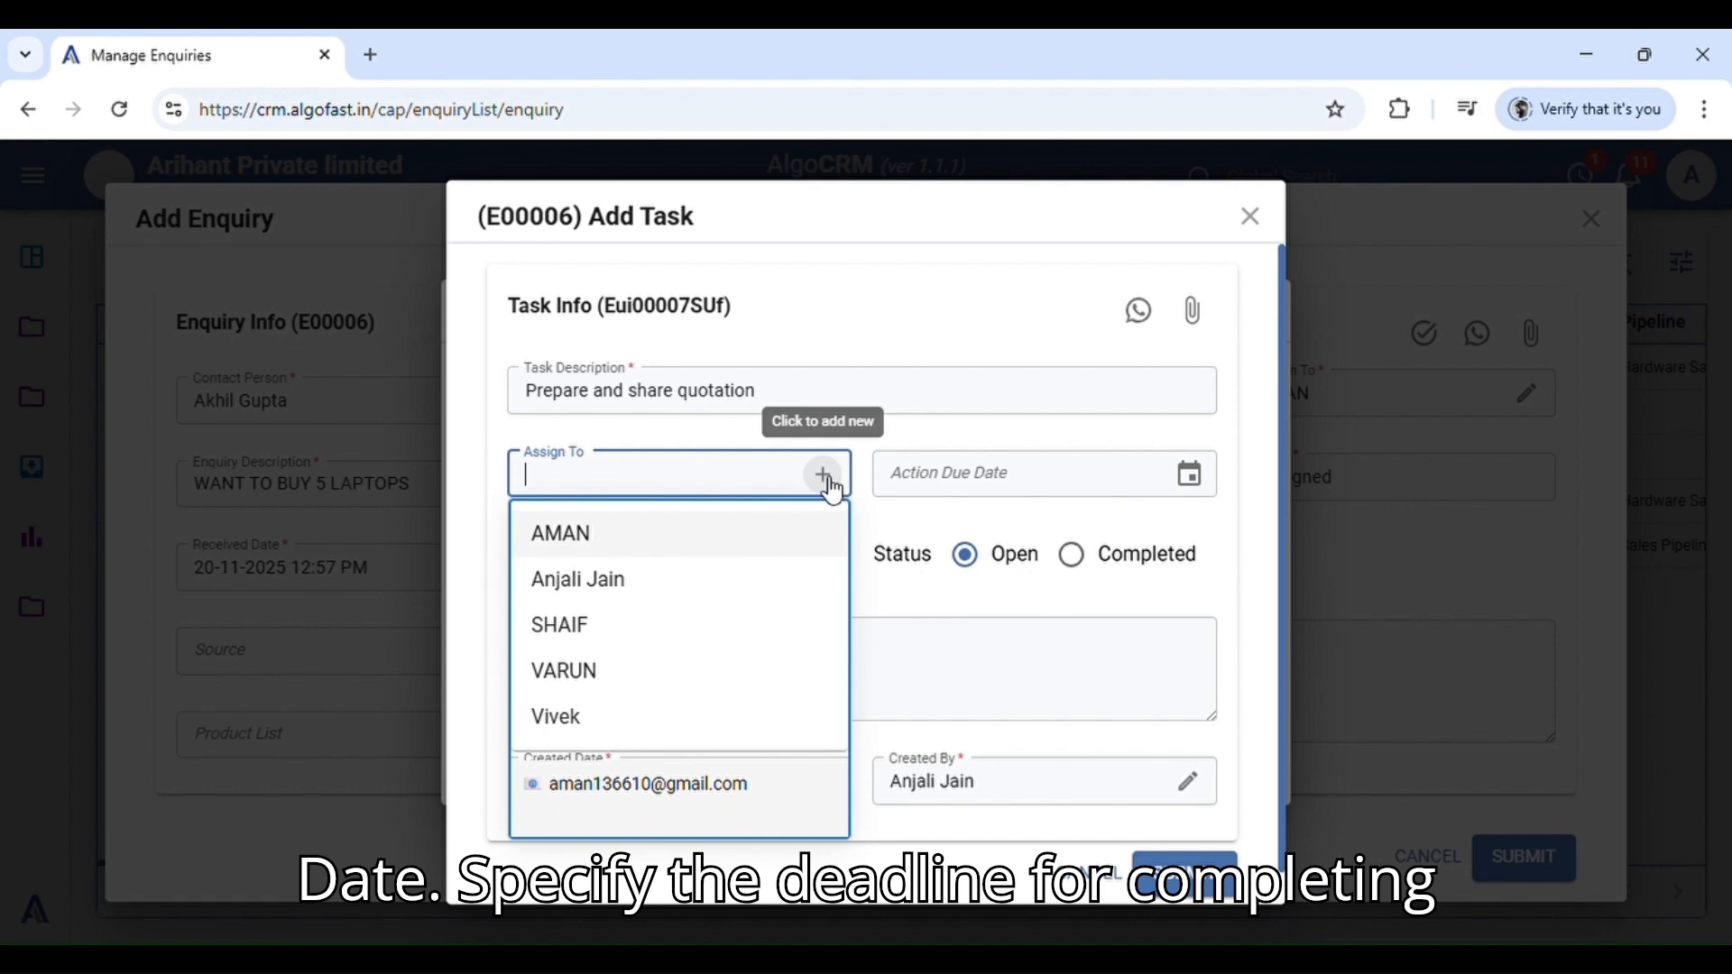
click(648, 592)
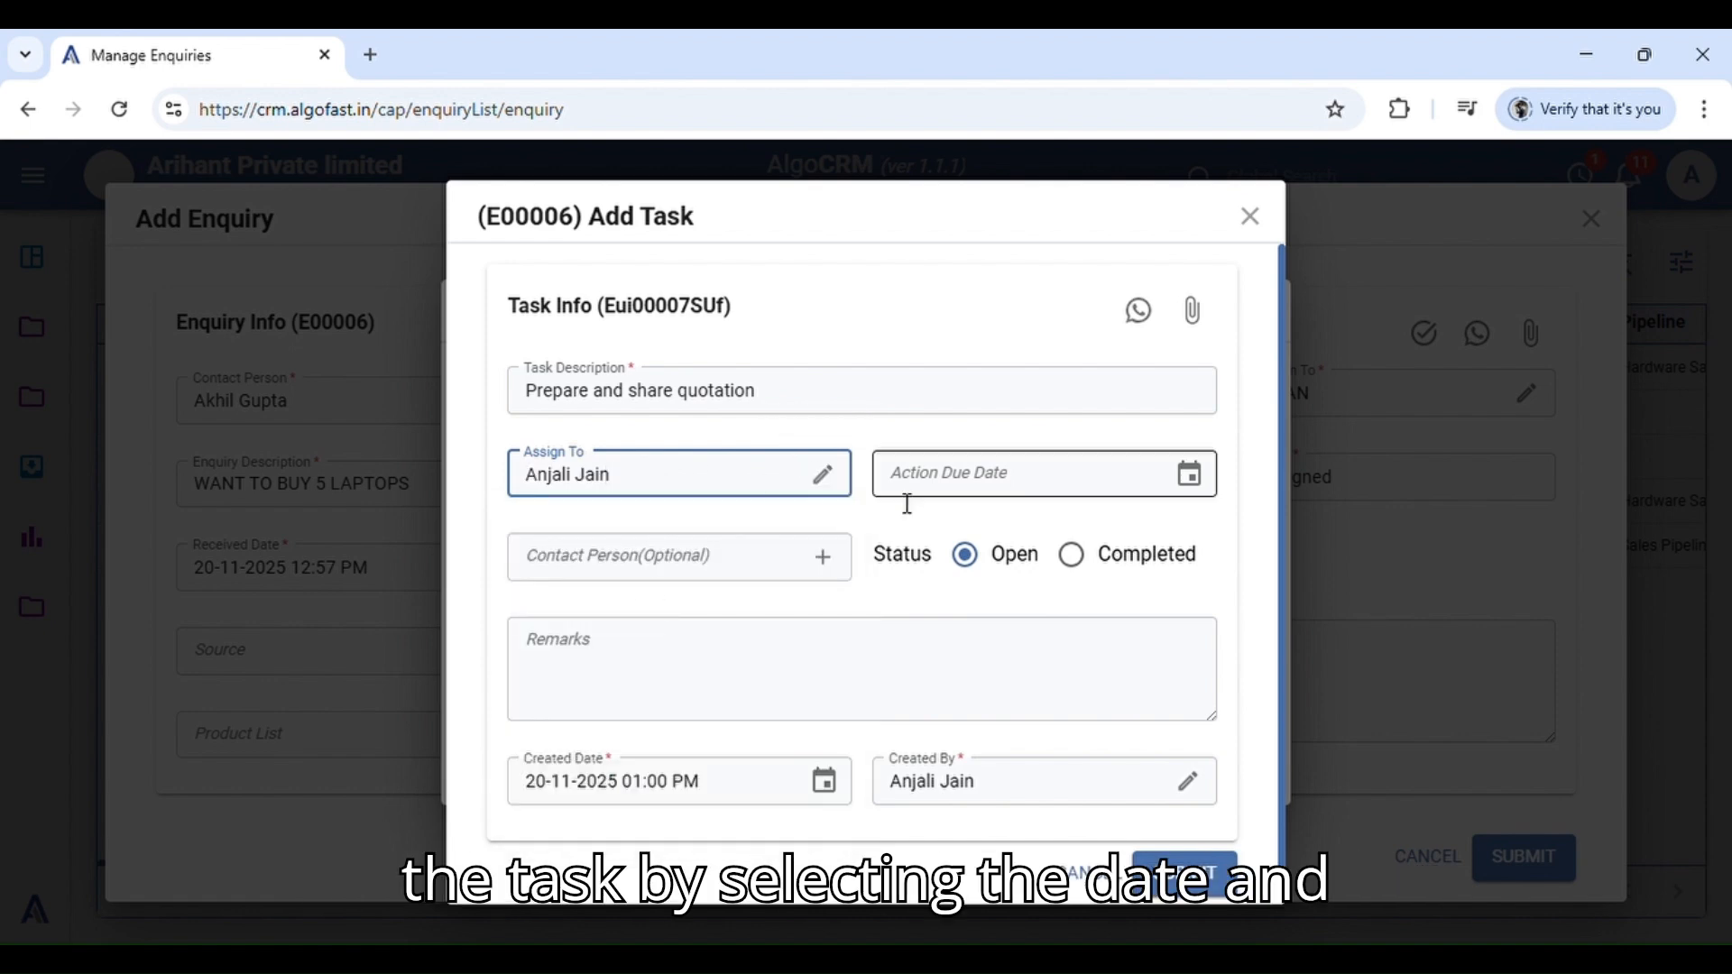
click(1053, 482)
click(1189, 478)
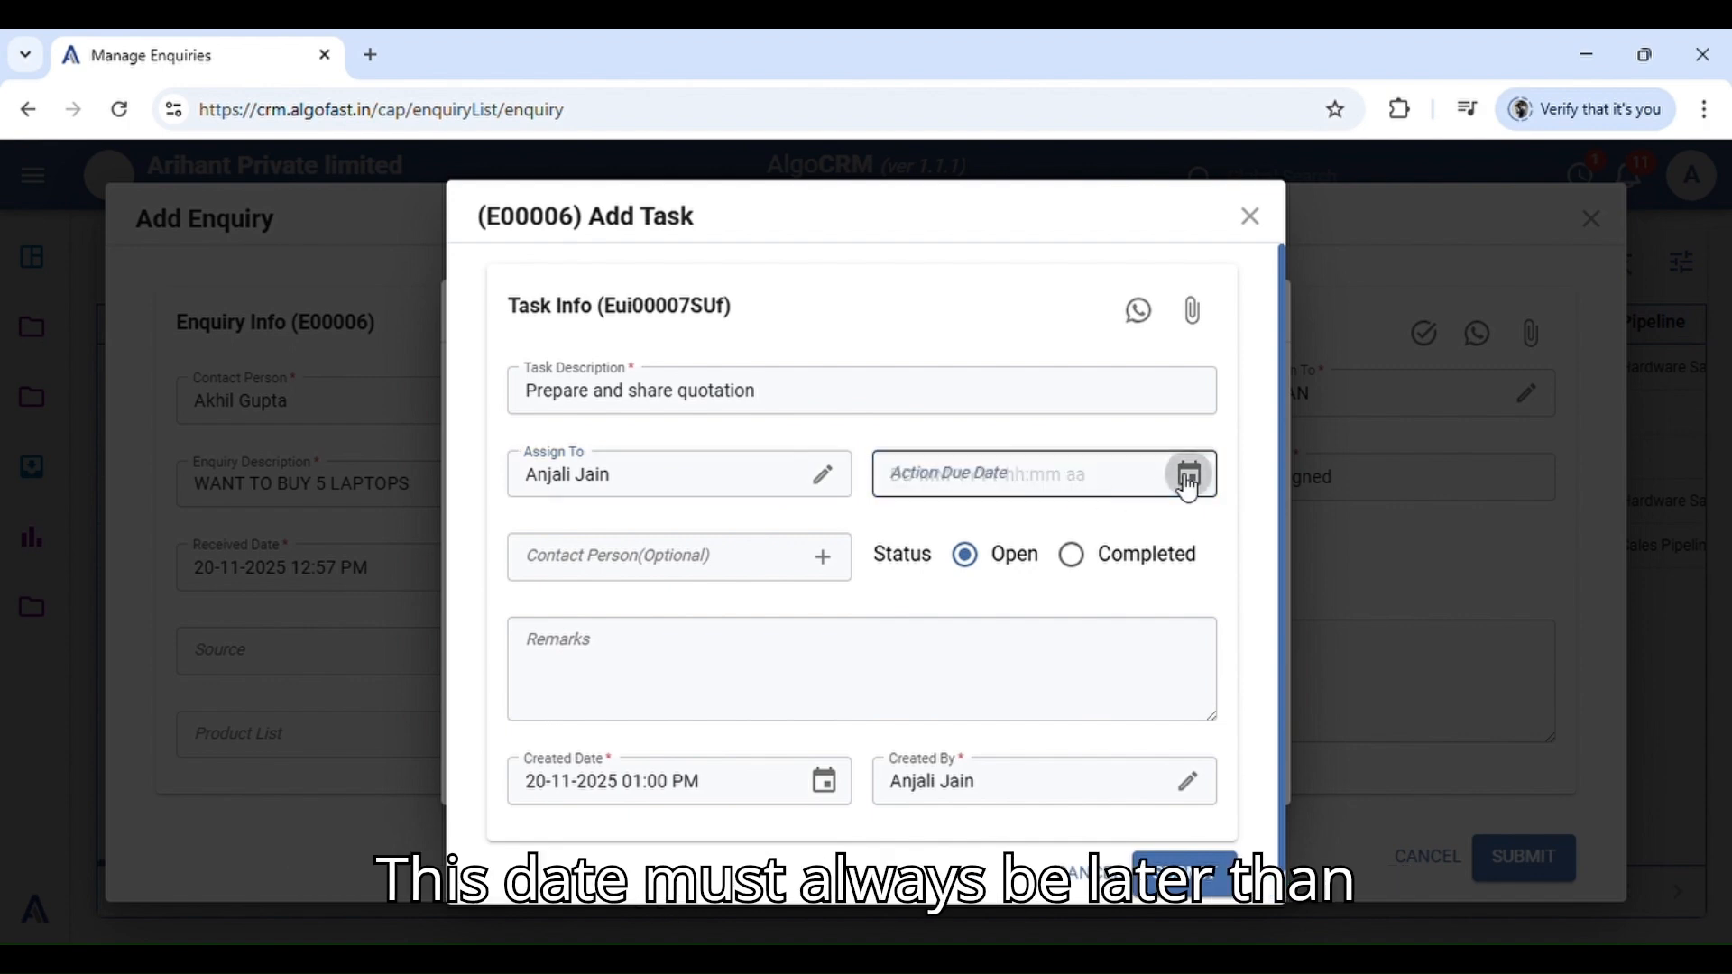
click(610, 566)
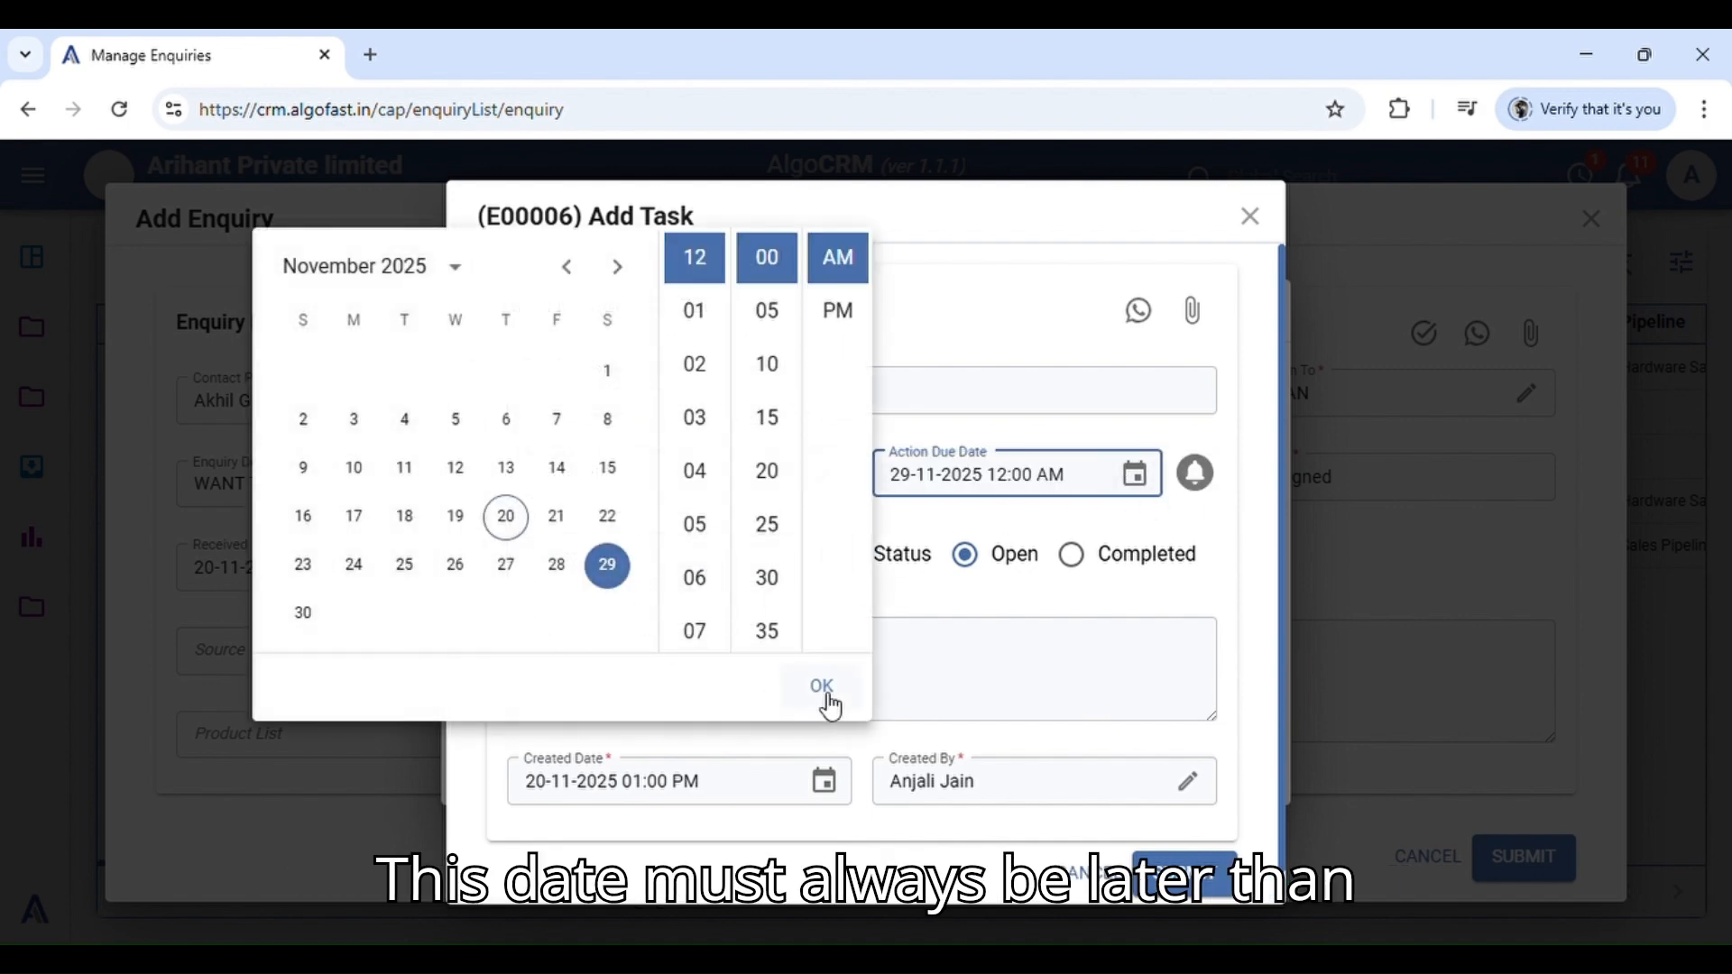
click(821, 688)
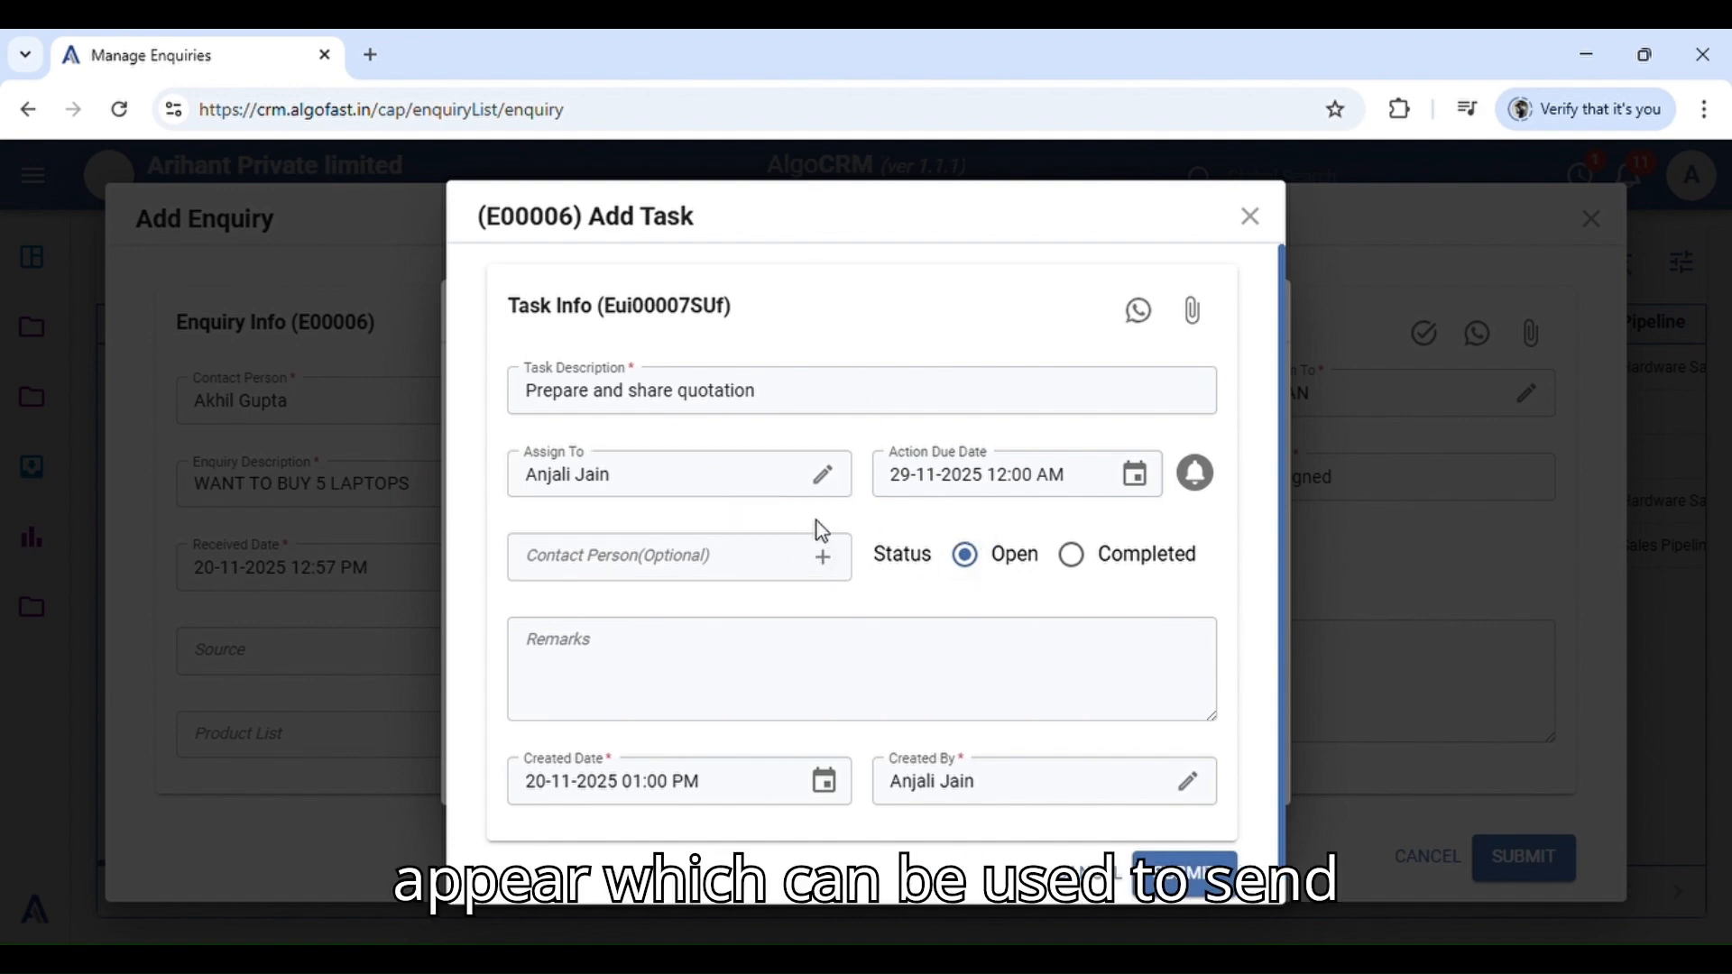
Step: Reassign the task to the executive the enquiry is assigned to and choose the enquiry's contact as its contact person
mouse_move(1209, 496)
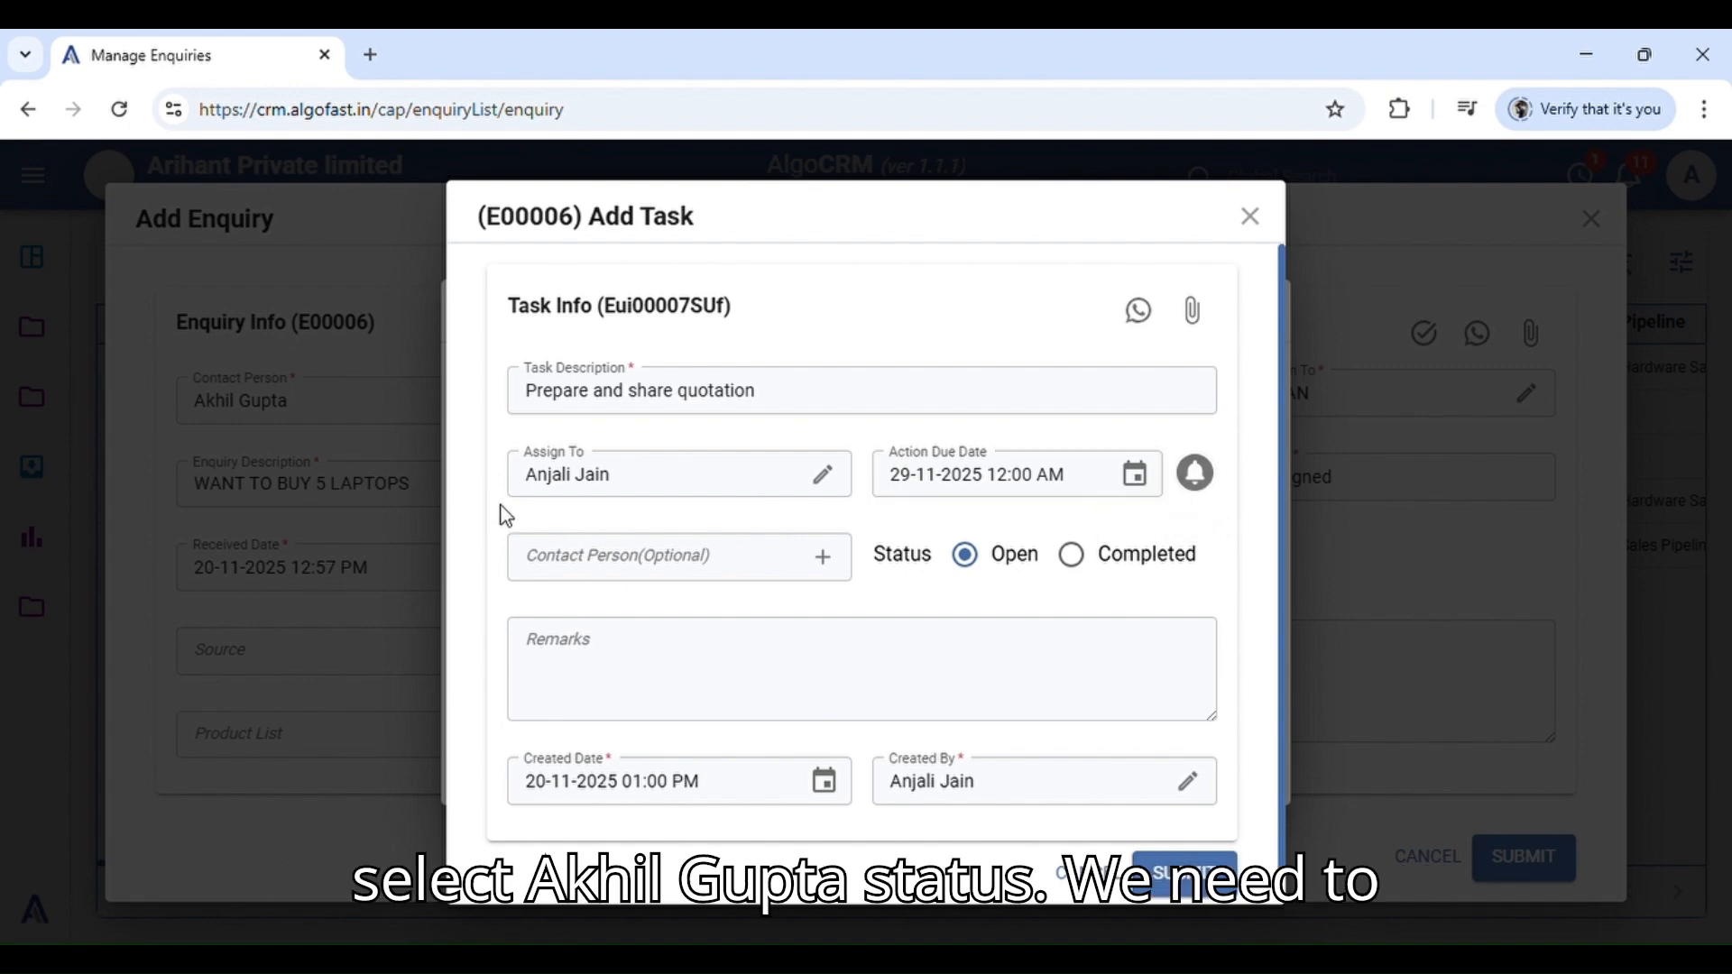
click(648, 491)
click(625, 534)
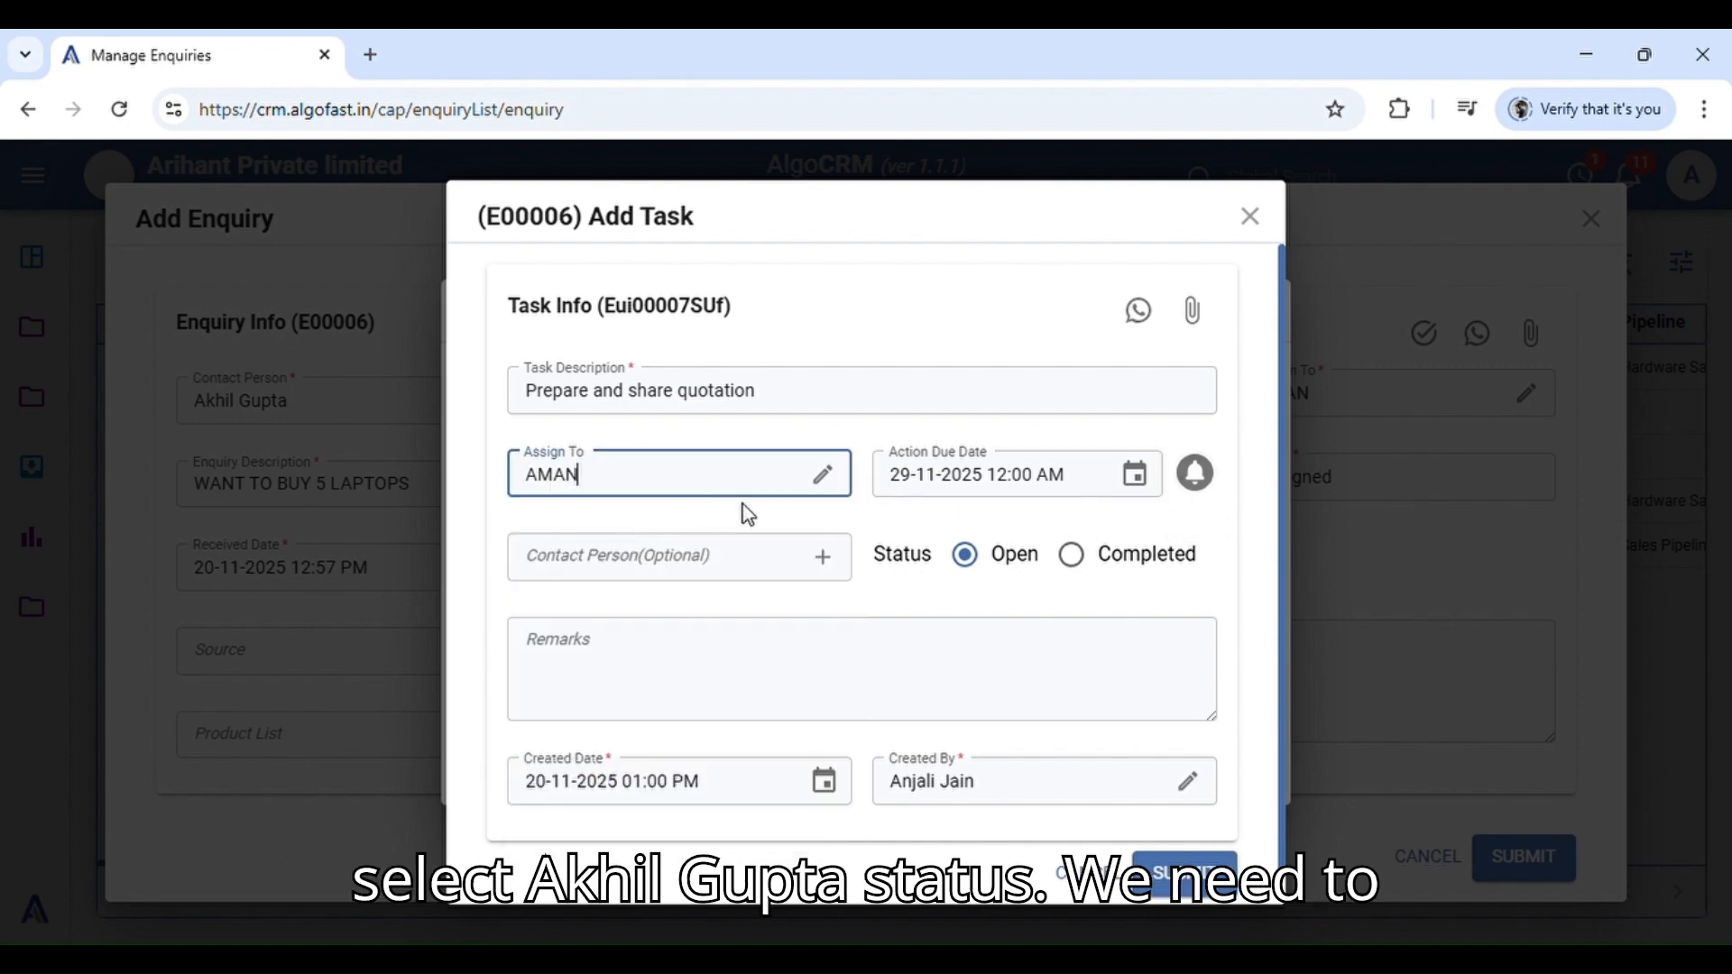
click(675, 571)
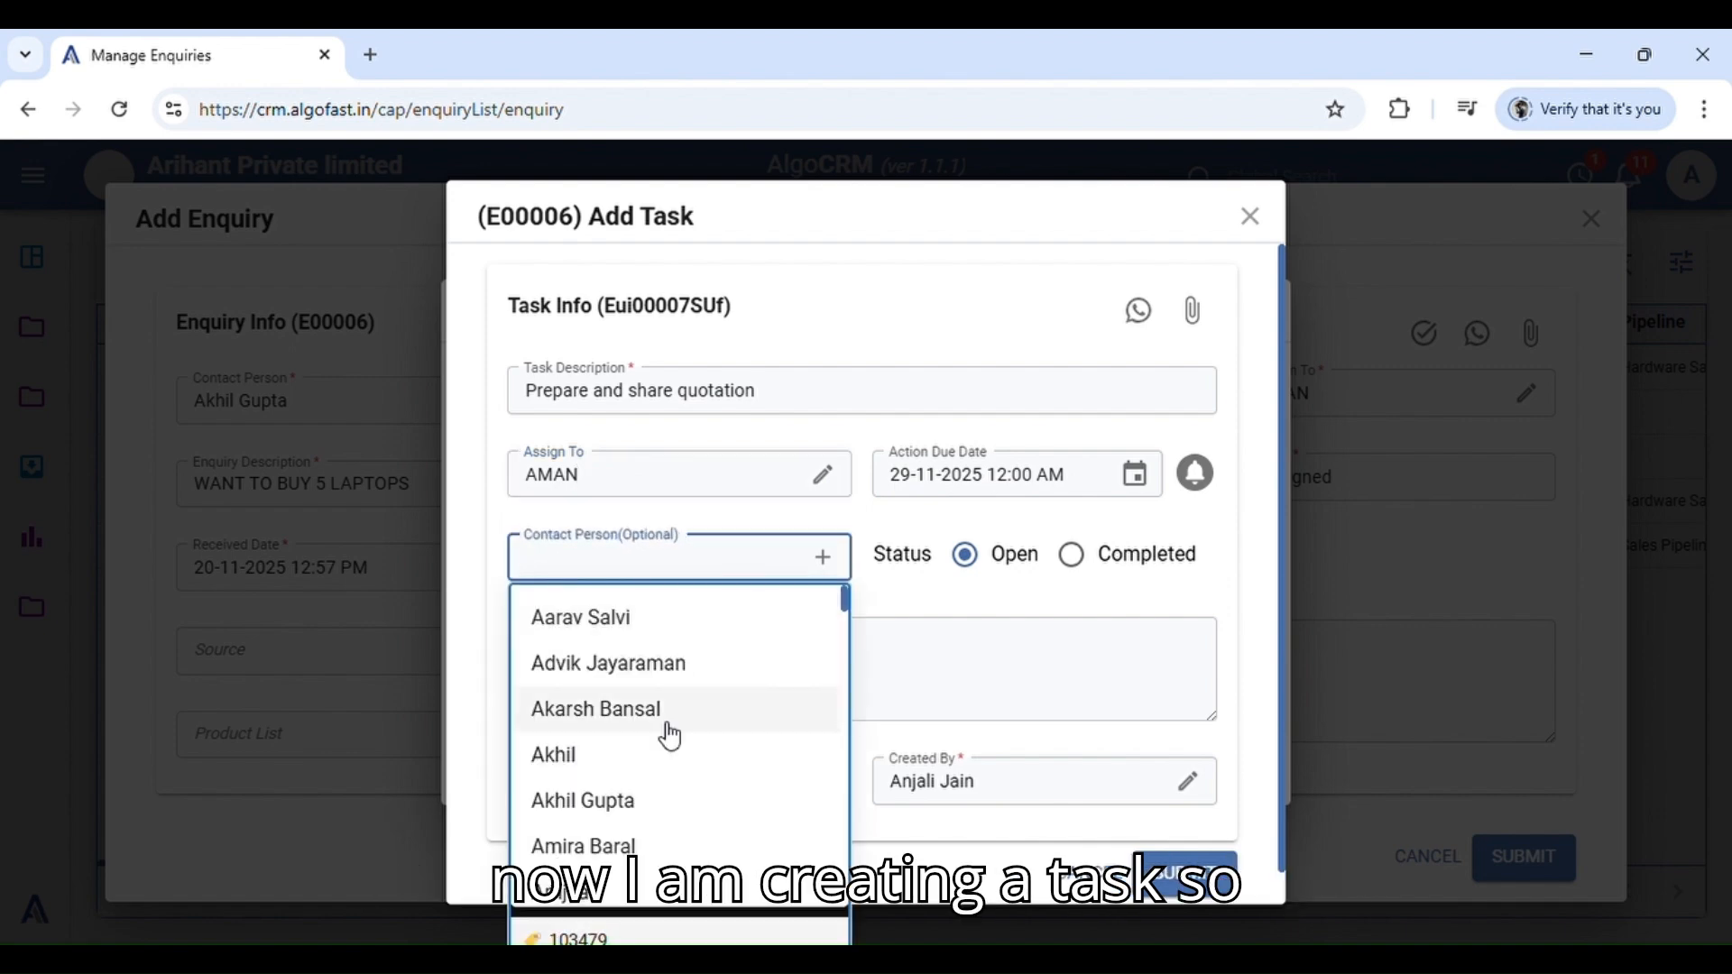
click(634, 810)
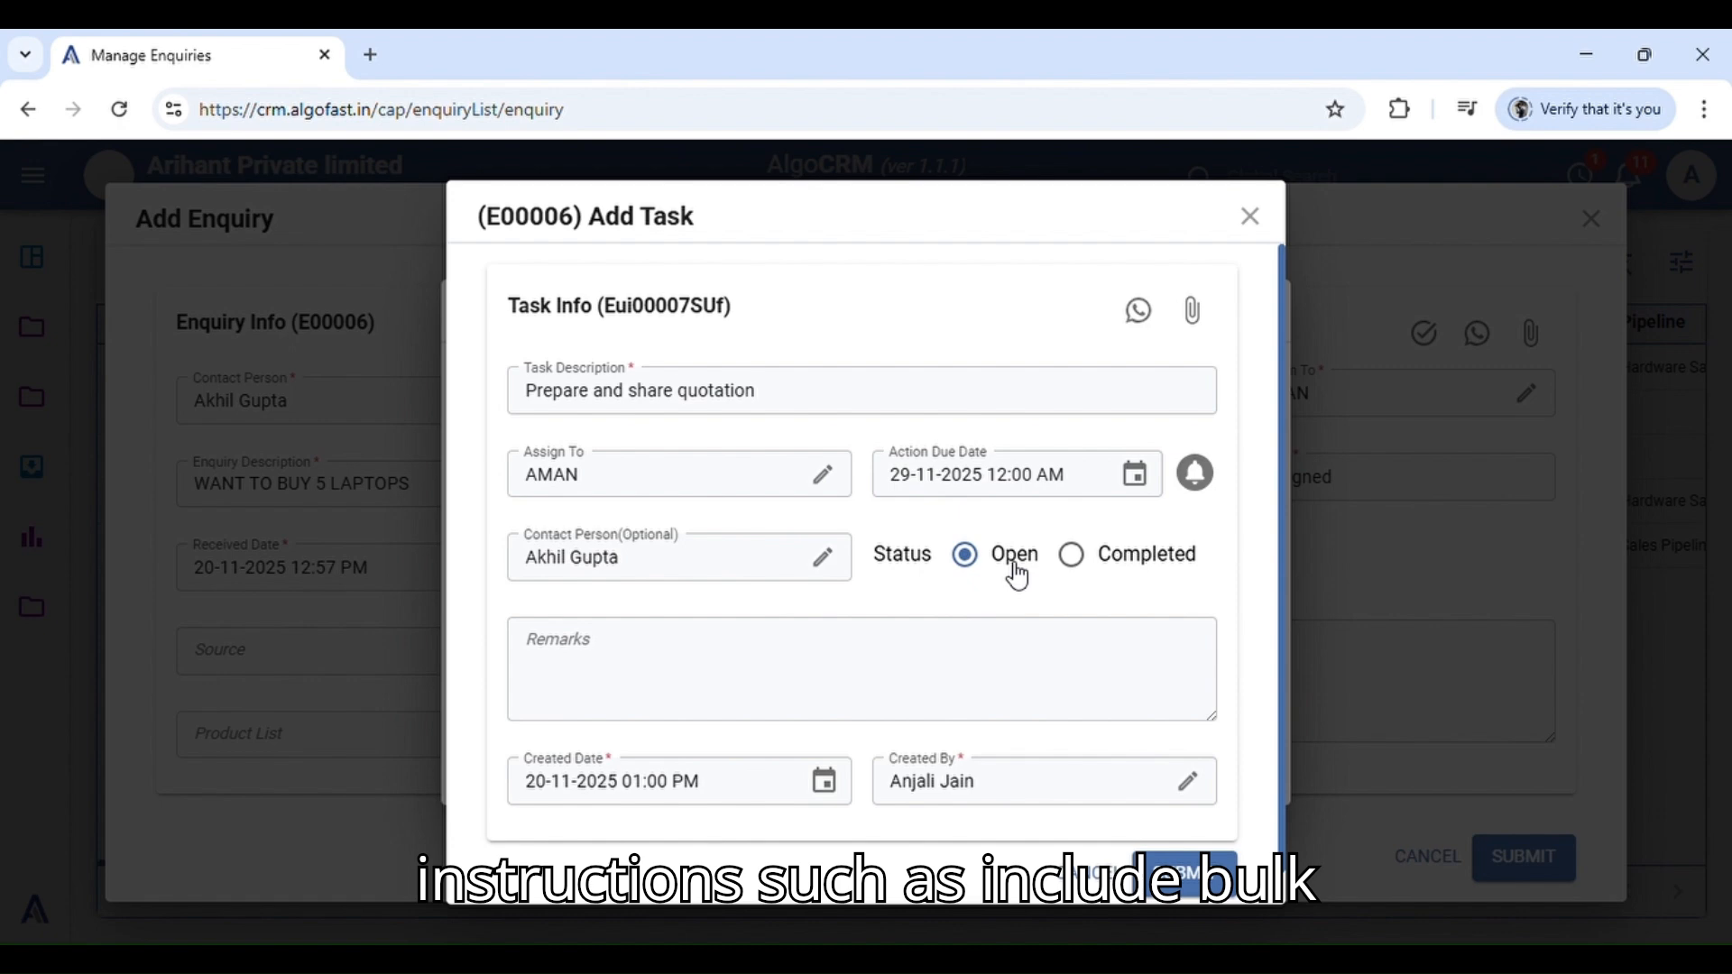
Step: Enter the task remark "Include bulk discount and warranty details in the quotation"
click(720, 708)
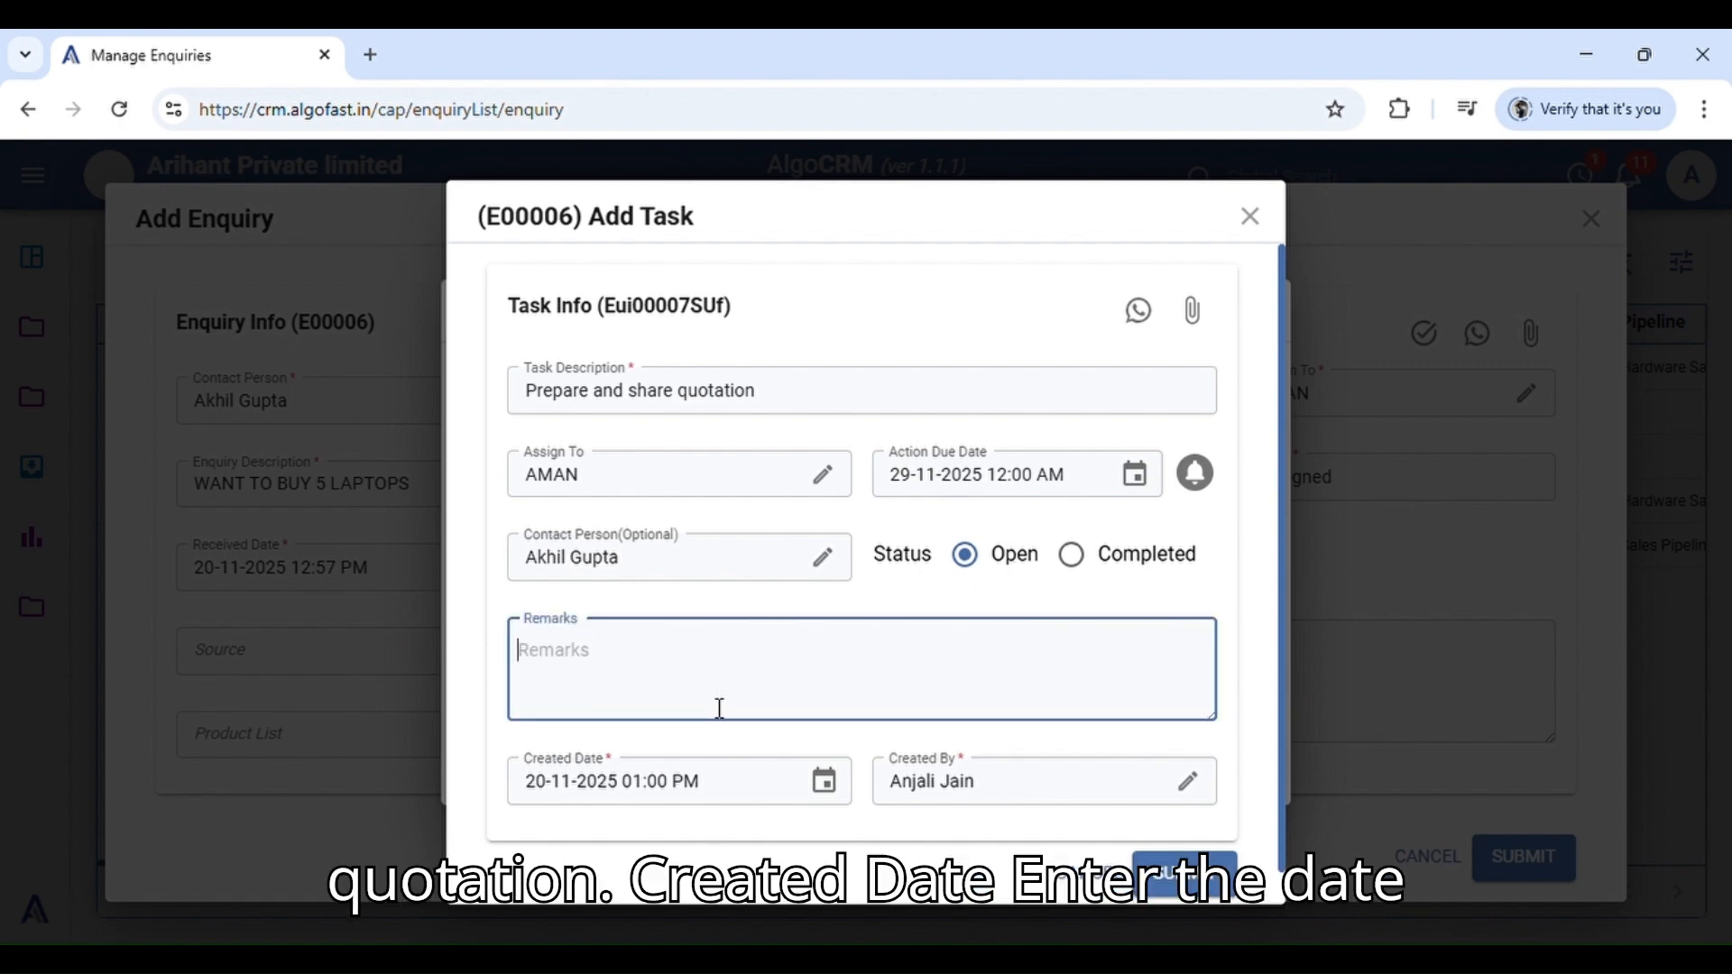
text(Include bulk discount and warranty details in the quotation)
click(720, 709)
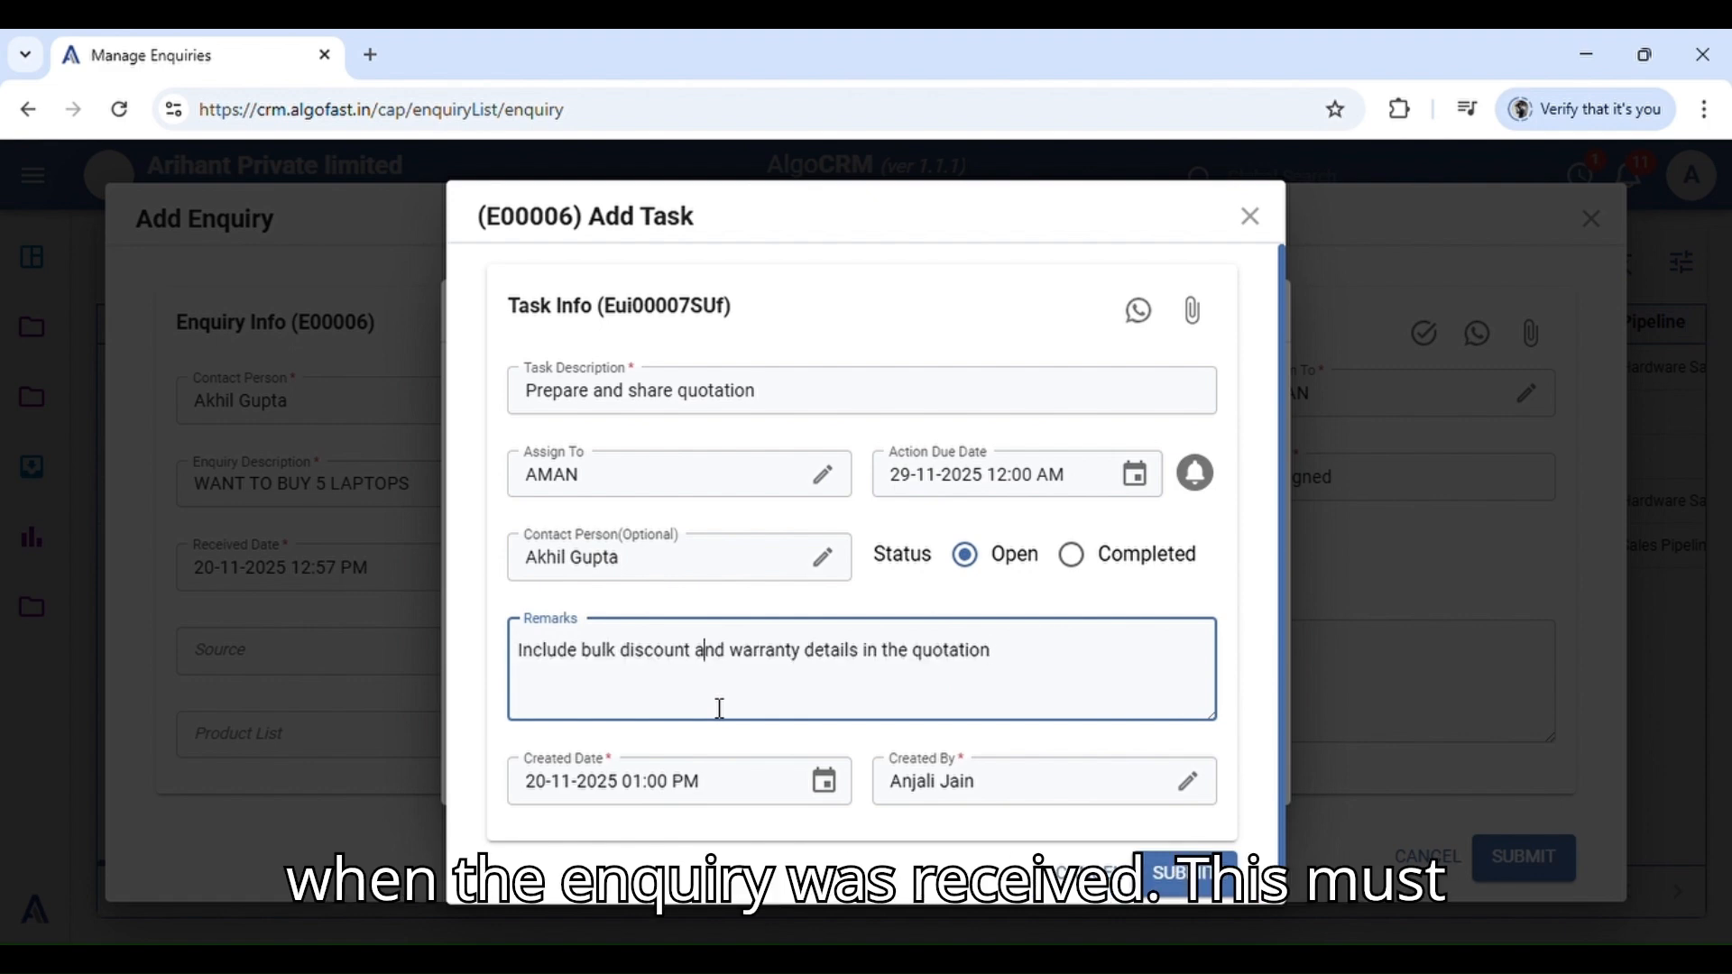
click(760, 747)
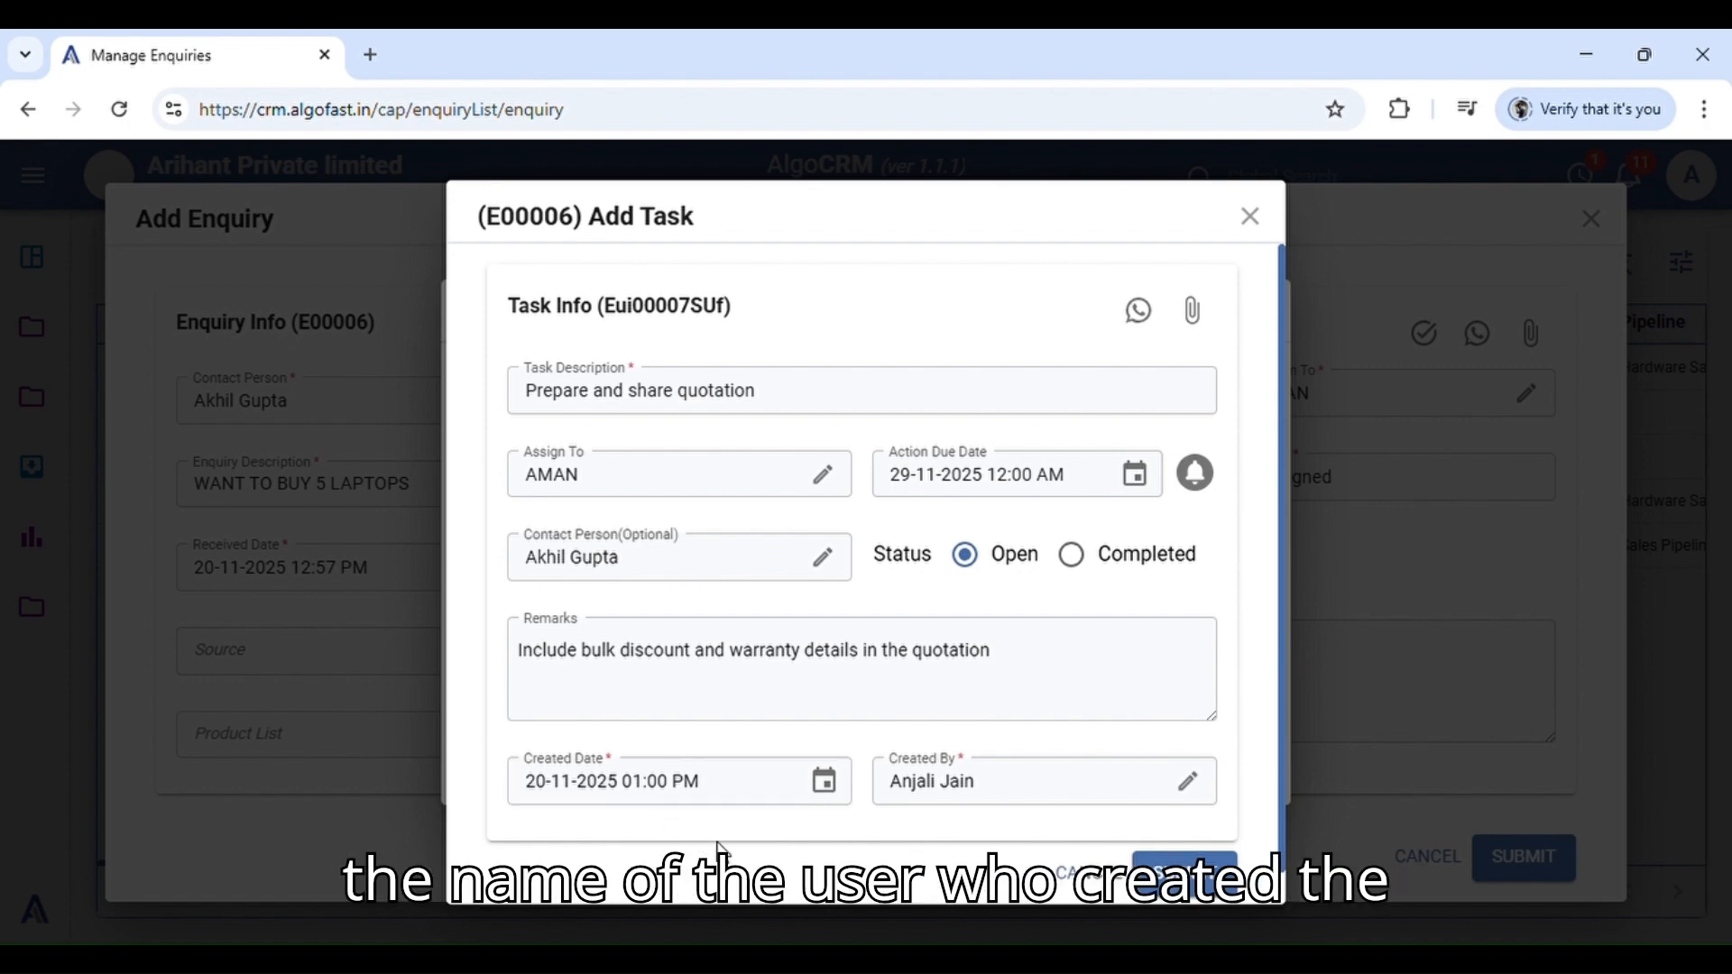
Step: Clear the task's Created By field and select the same executive again
click(998, 802)
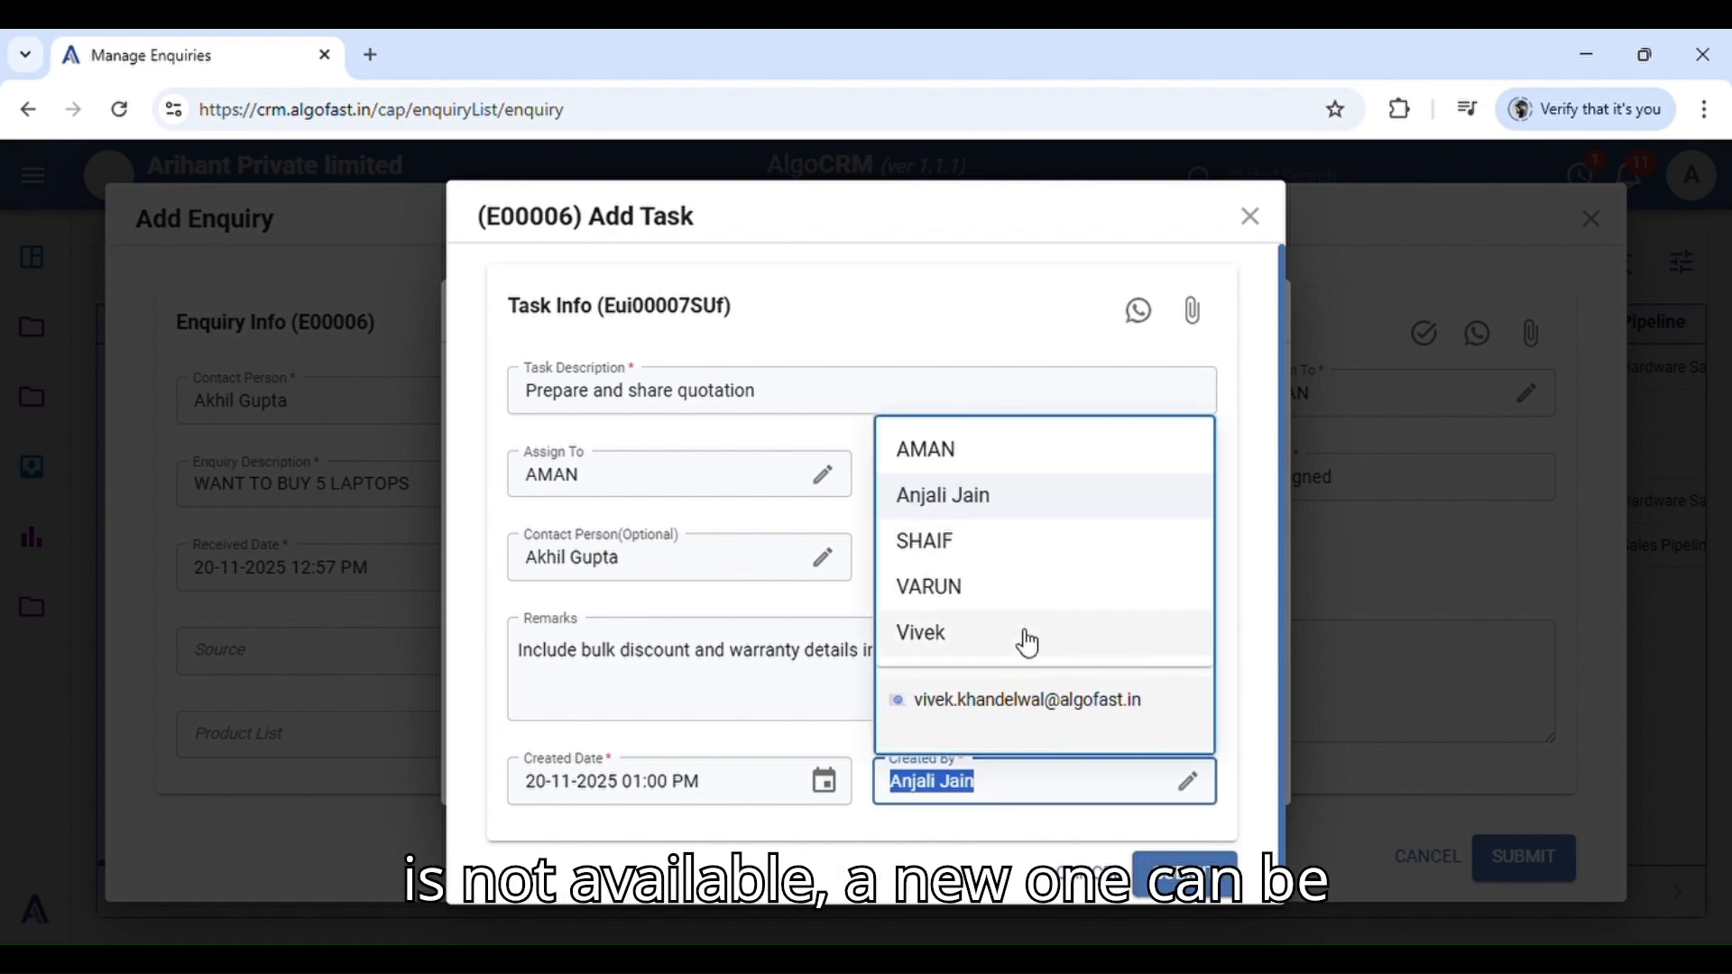
key(BackSpace)
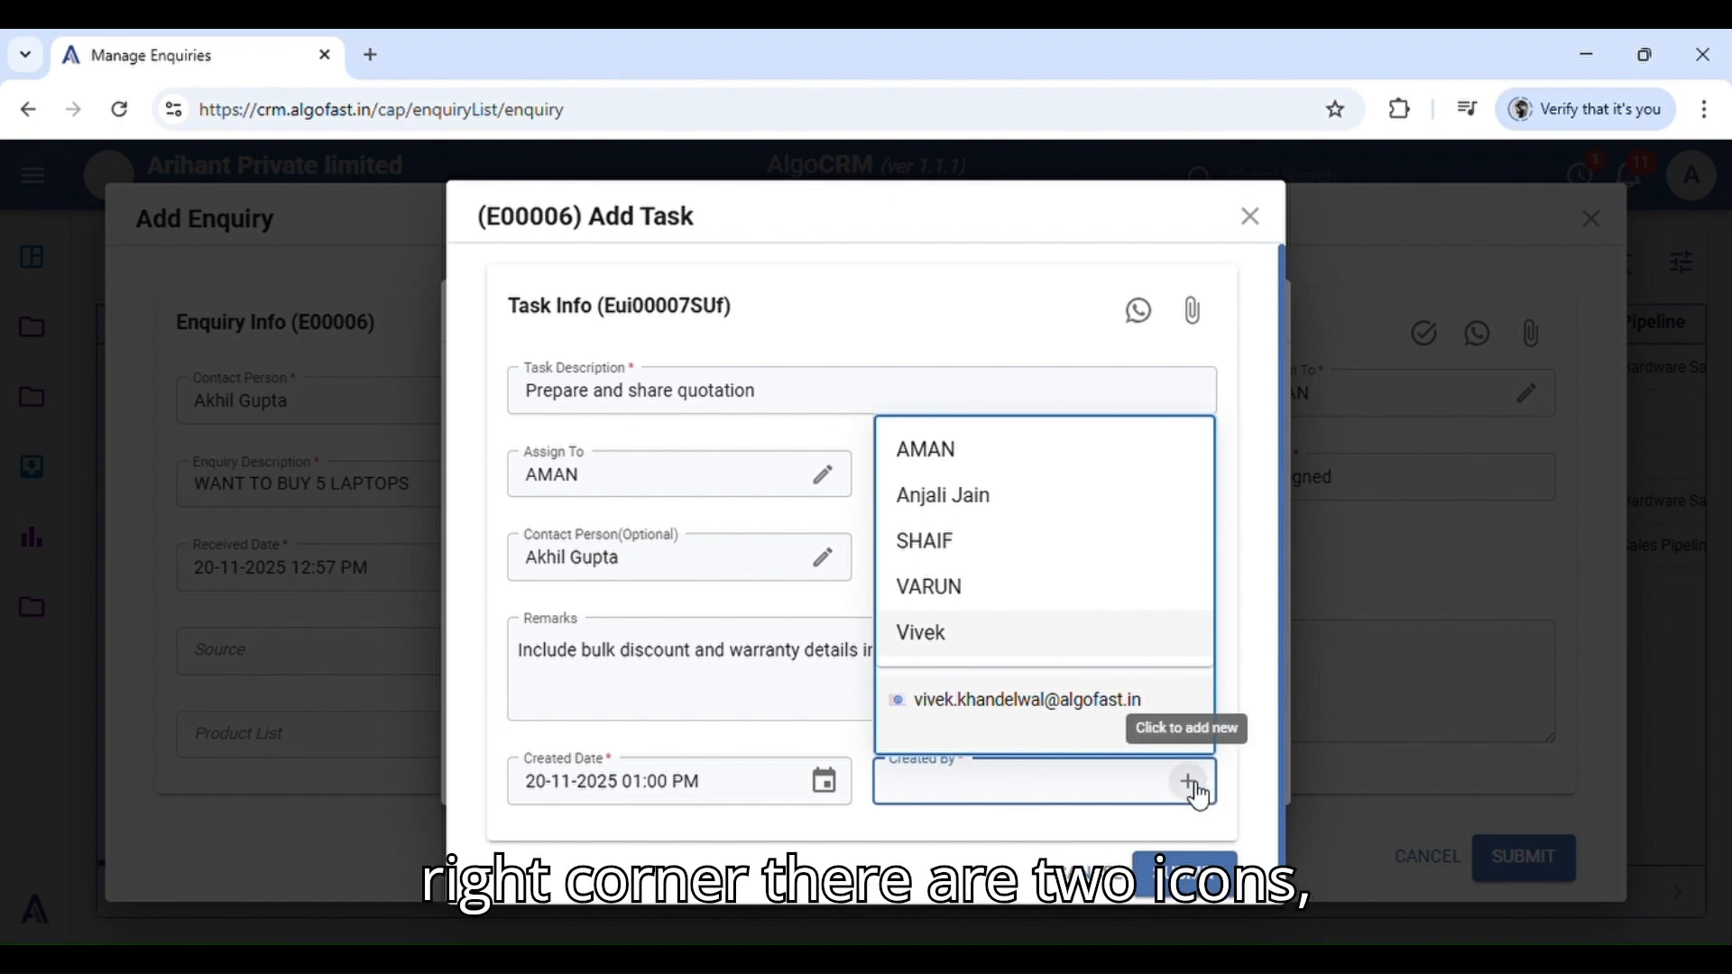
click(1010, 499)
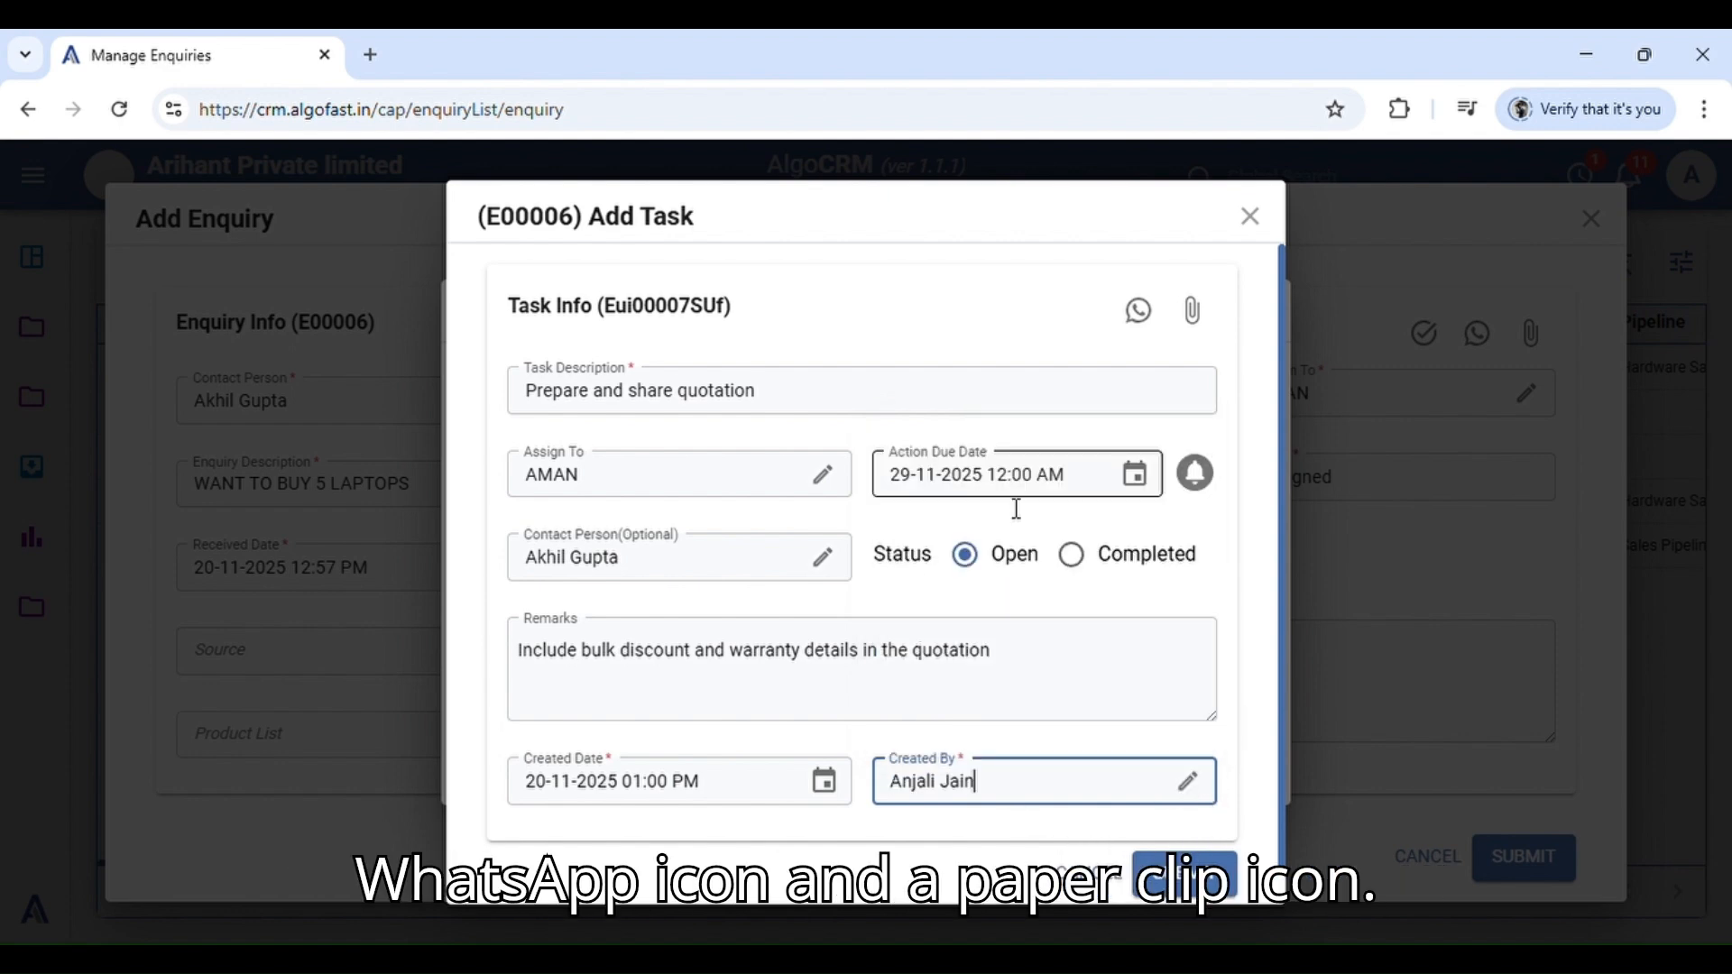
click(931, 846)
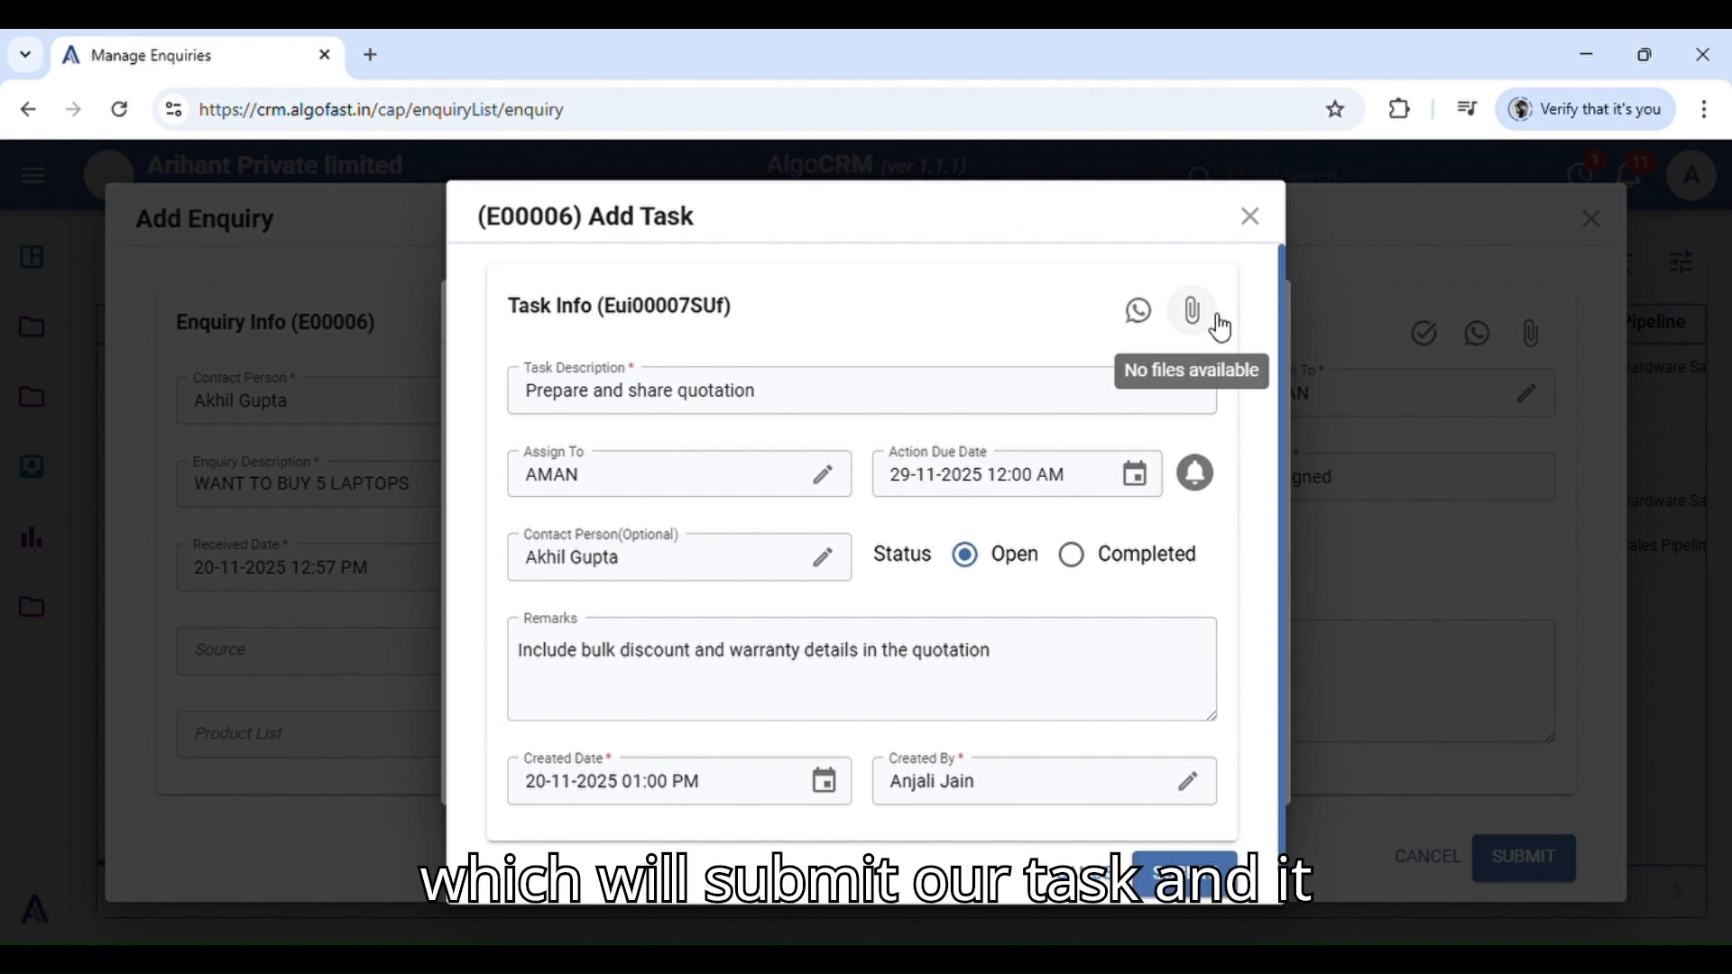
Step: Submit the quotation task and close the enquiry's task list
click(1208, 873)
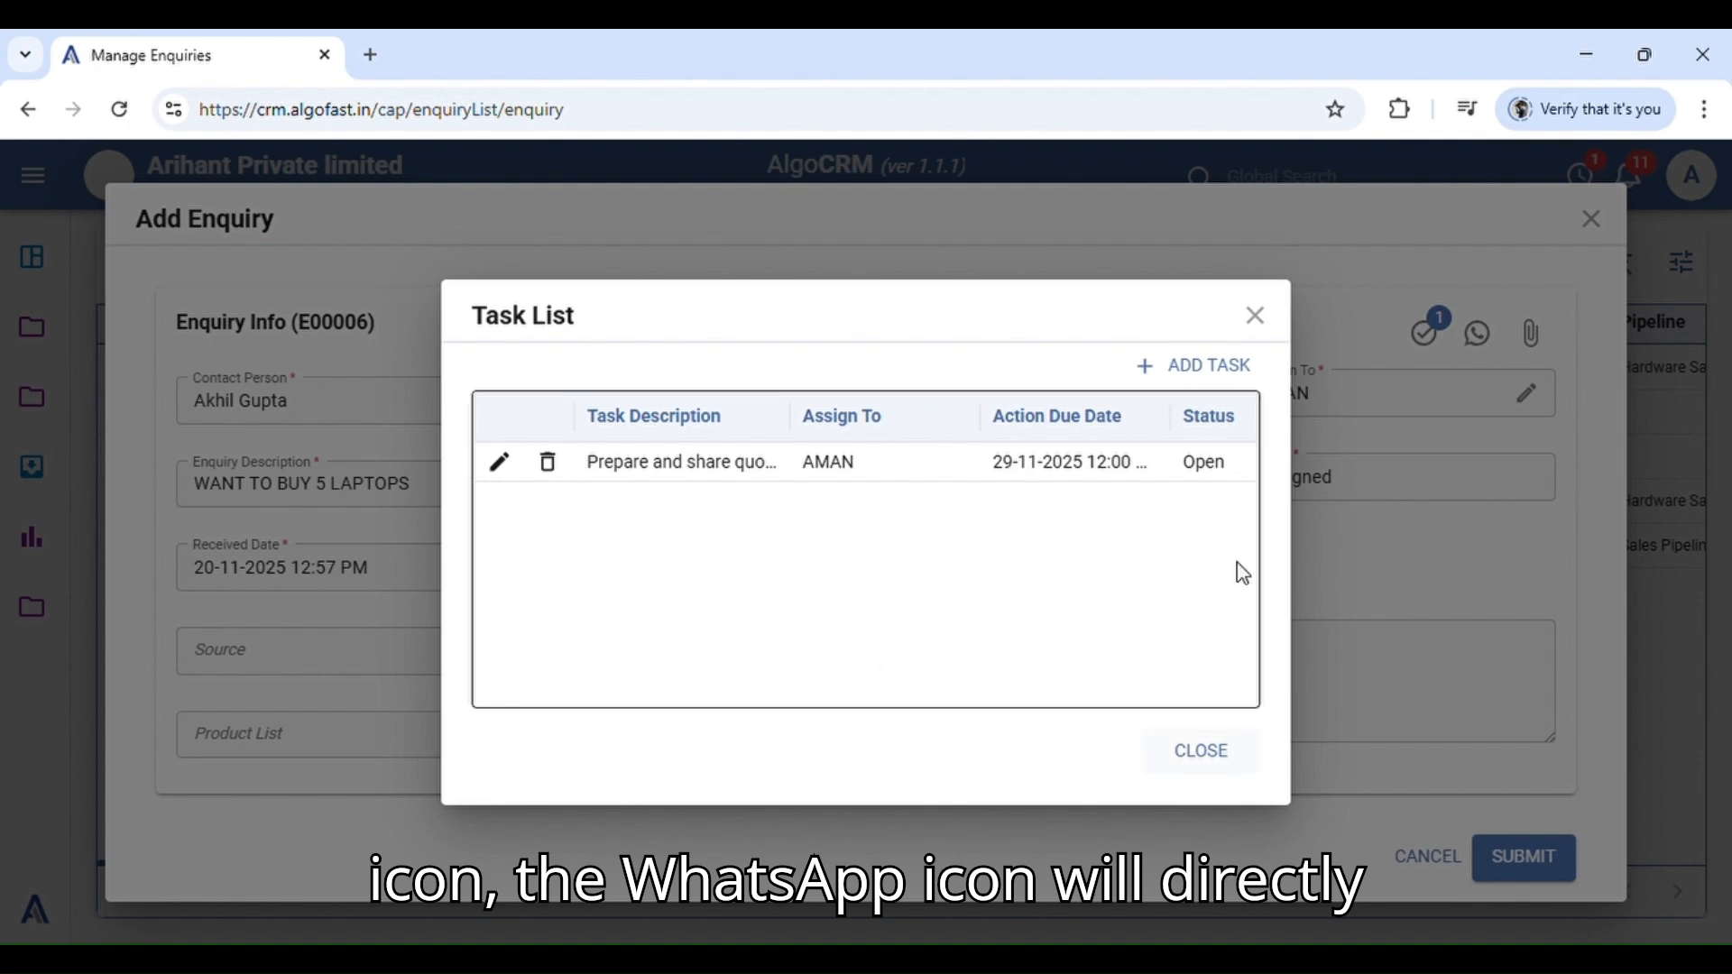
click(1274, 327)
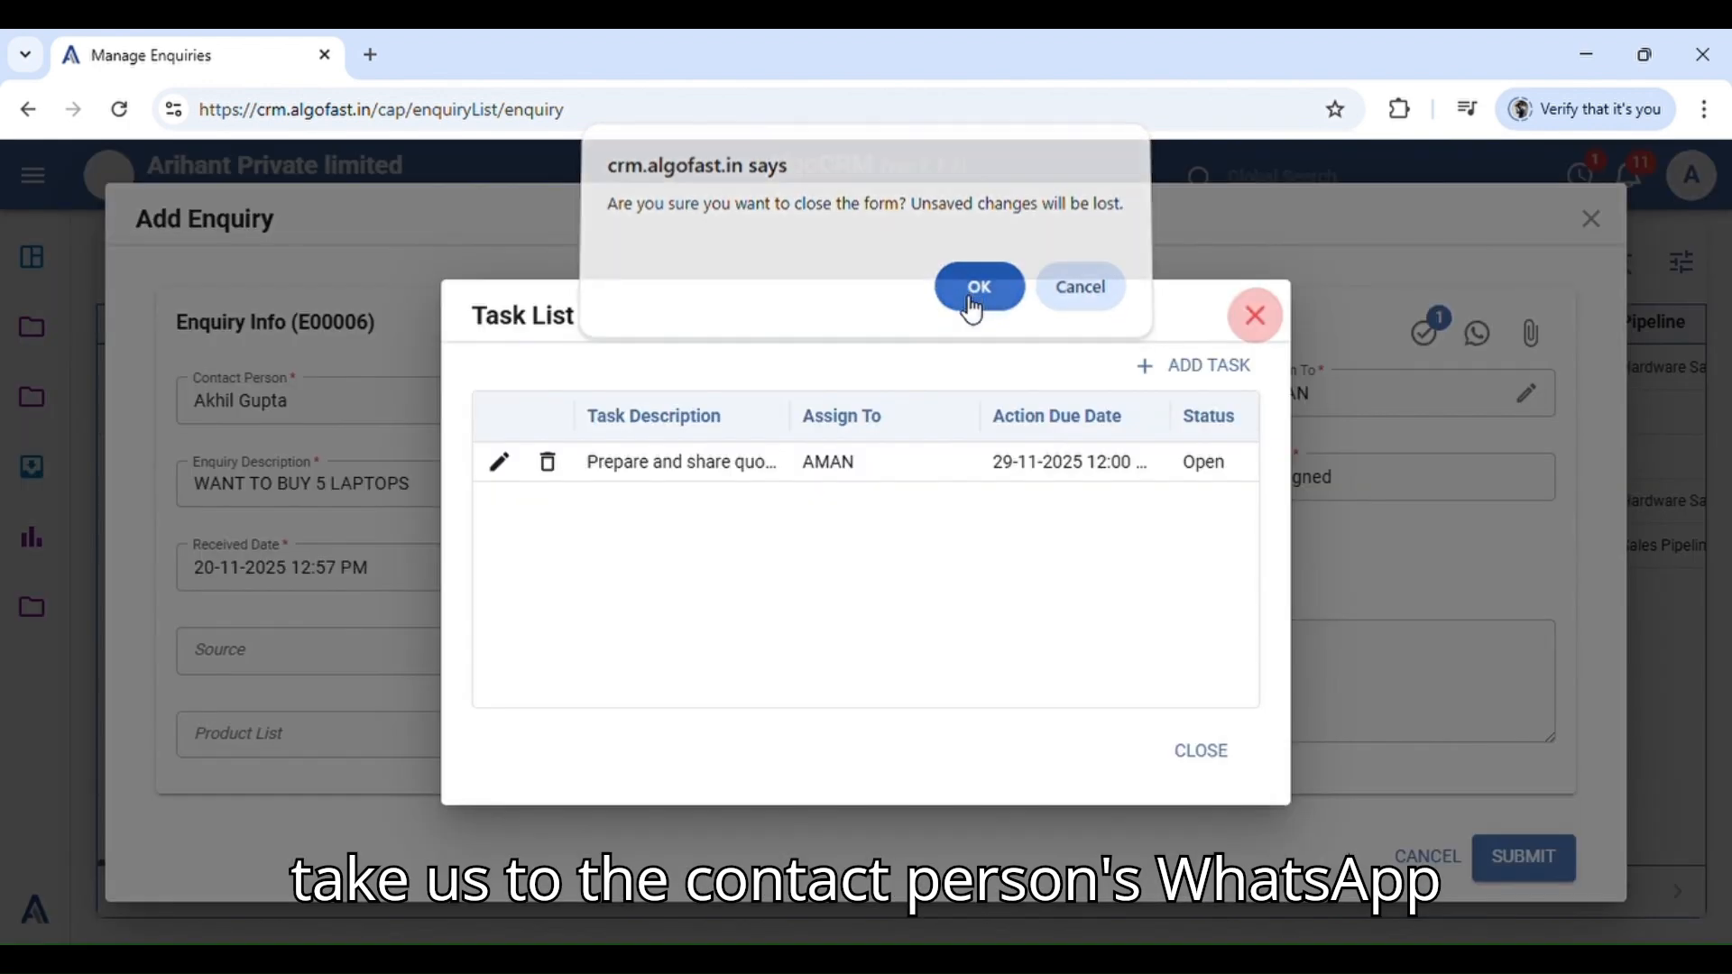
click(972, 298)
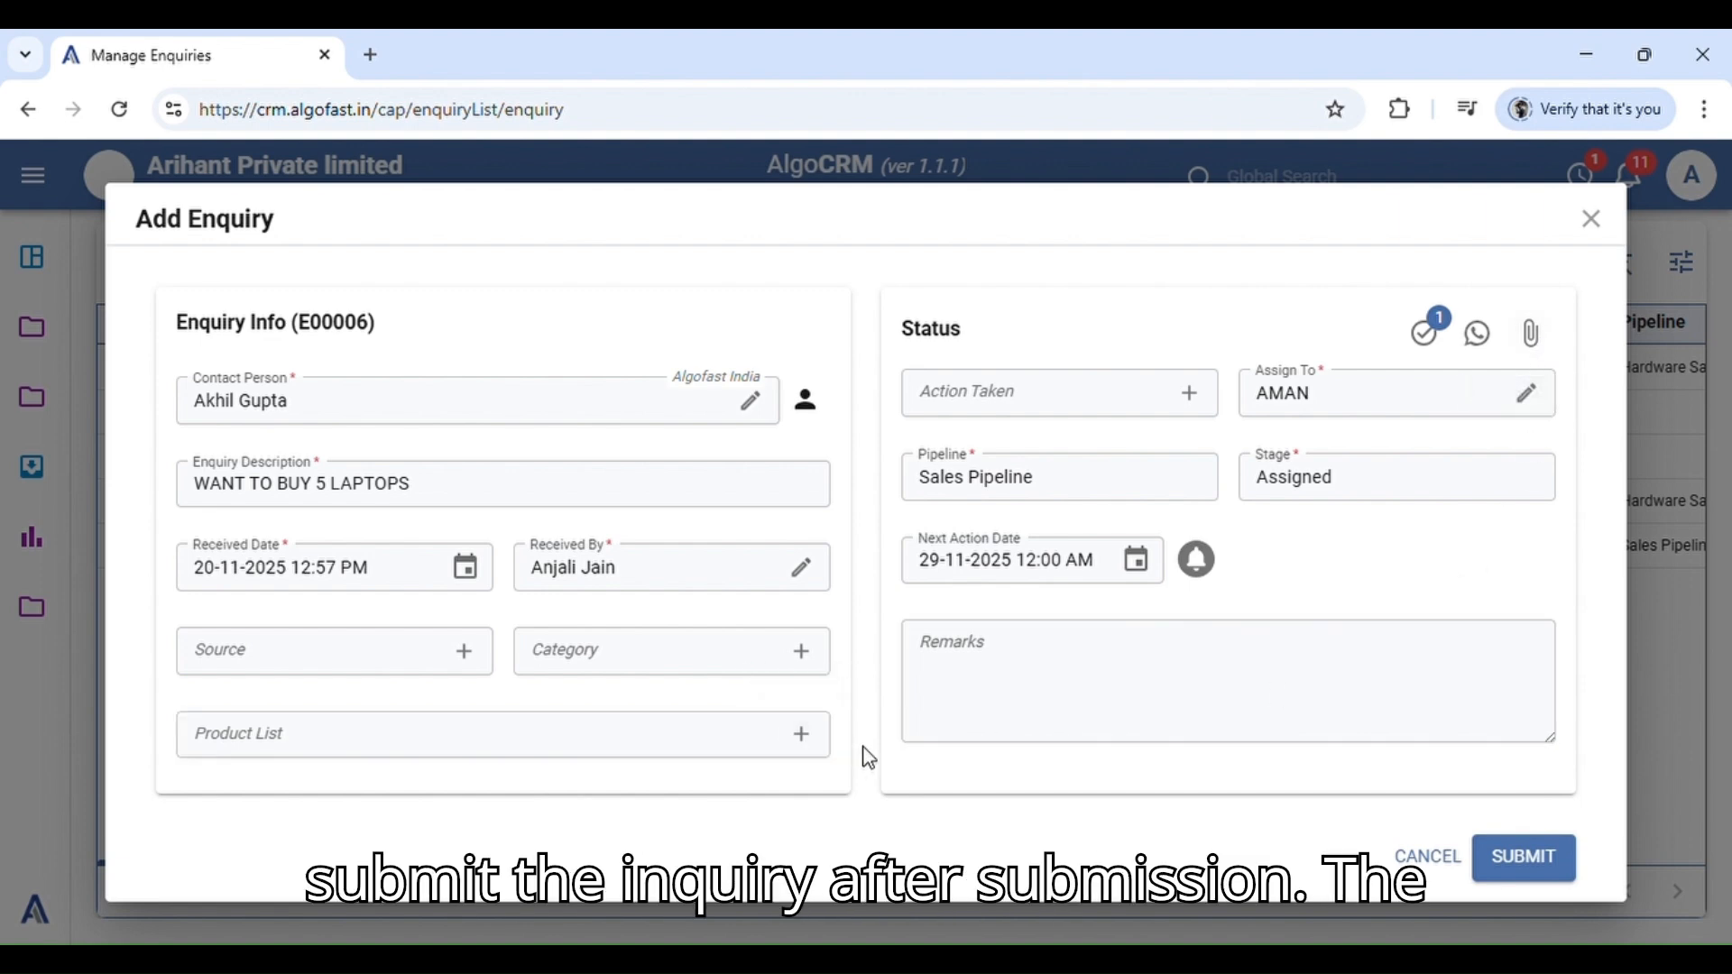
Step: Submit the new enquiry and open the Tasks list in Workflows to check the linked task
click(1546, 857)
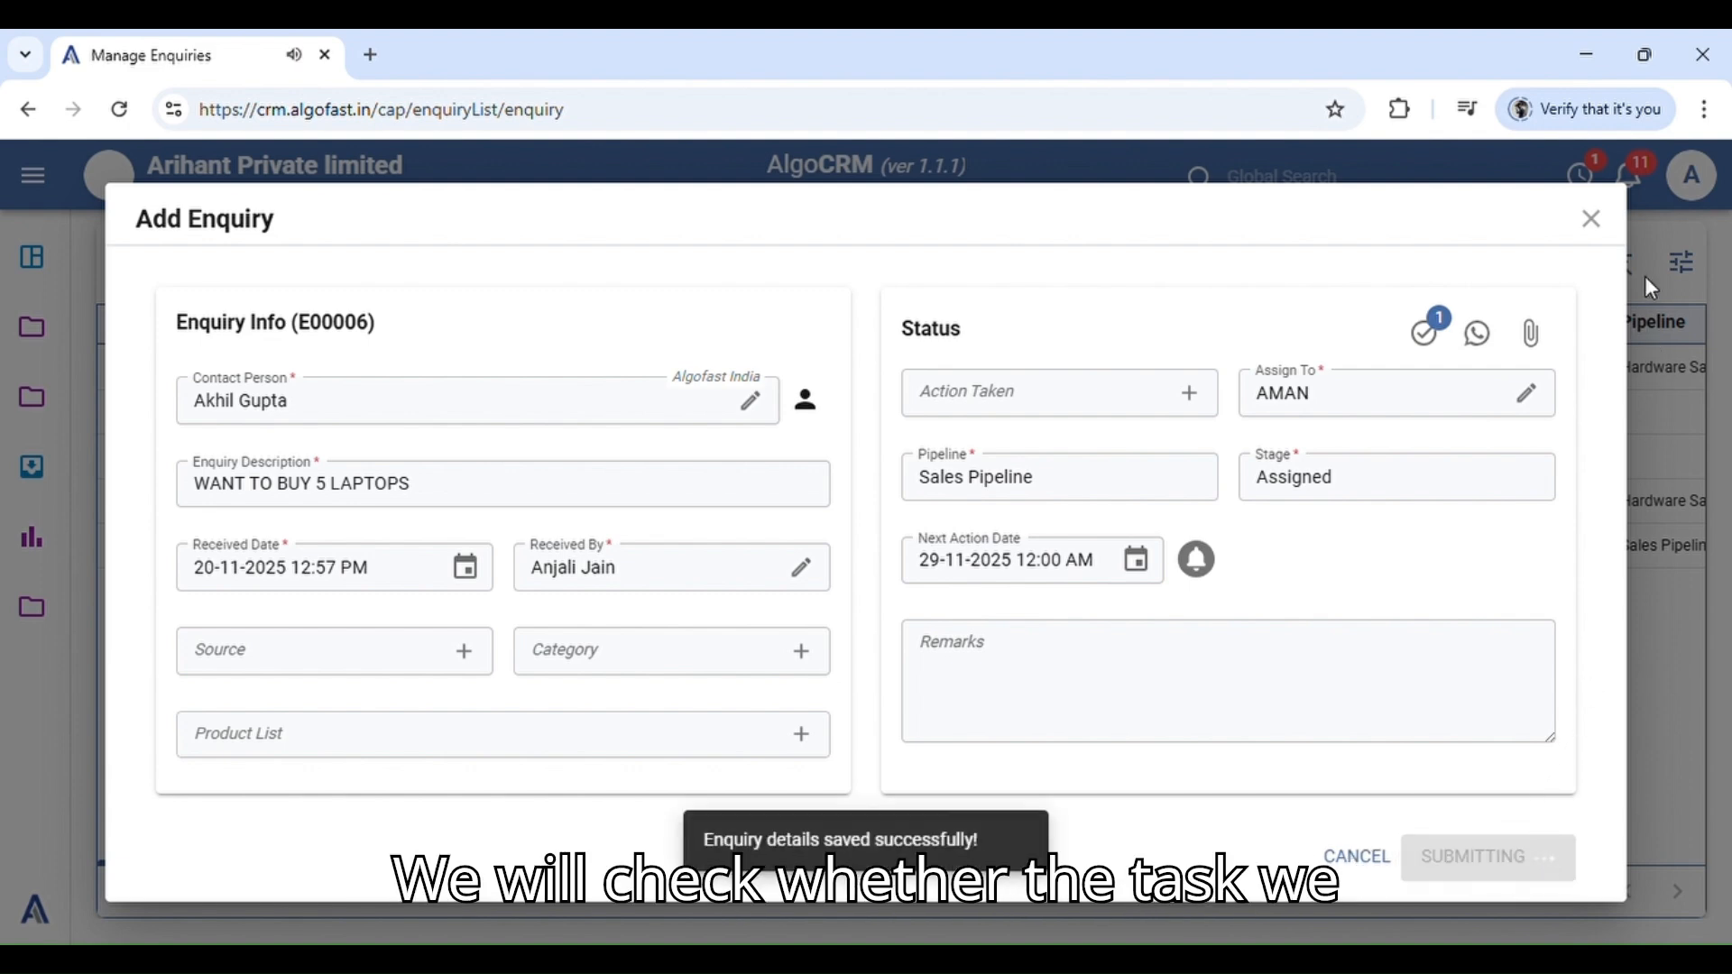
click(1534, 219)
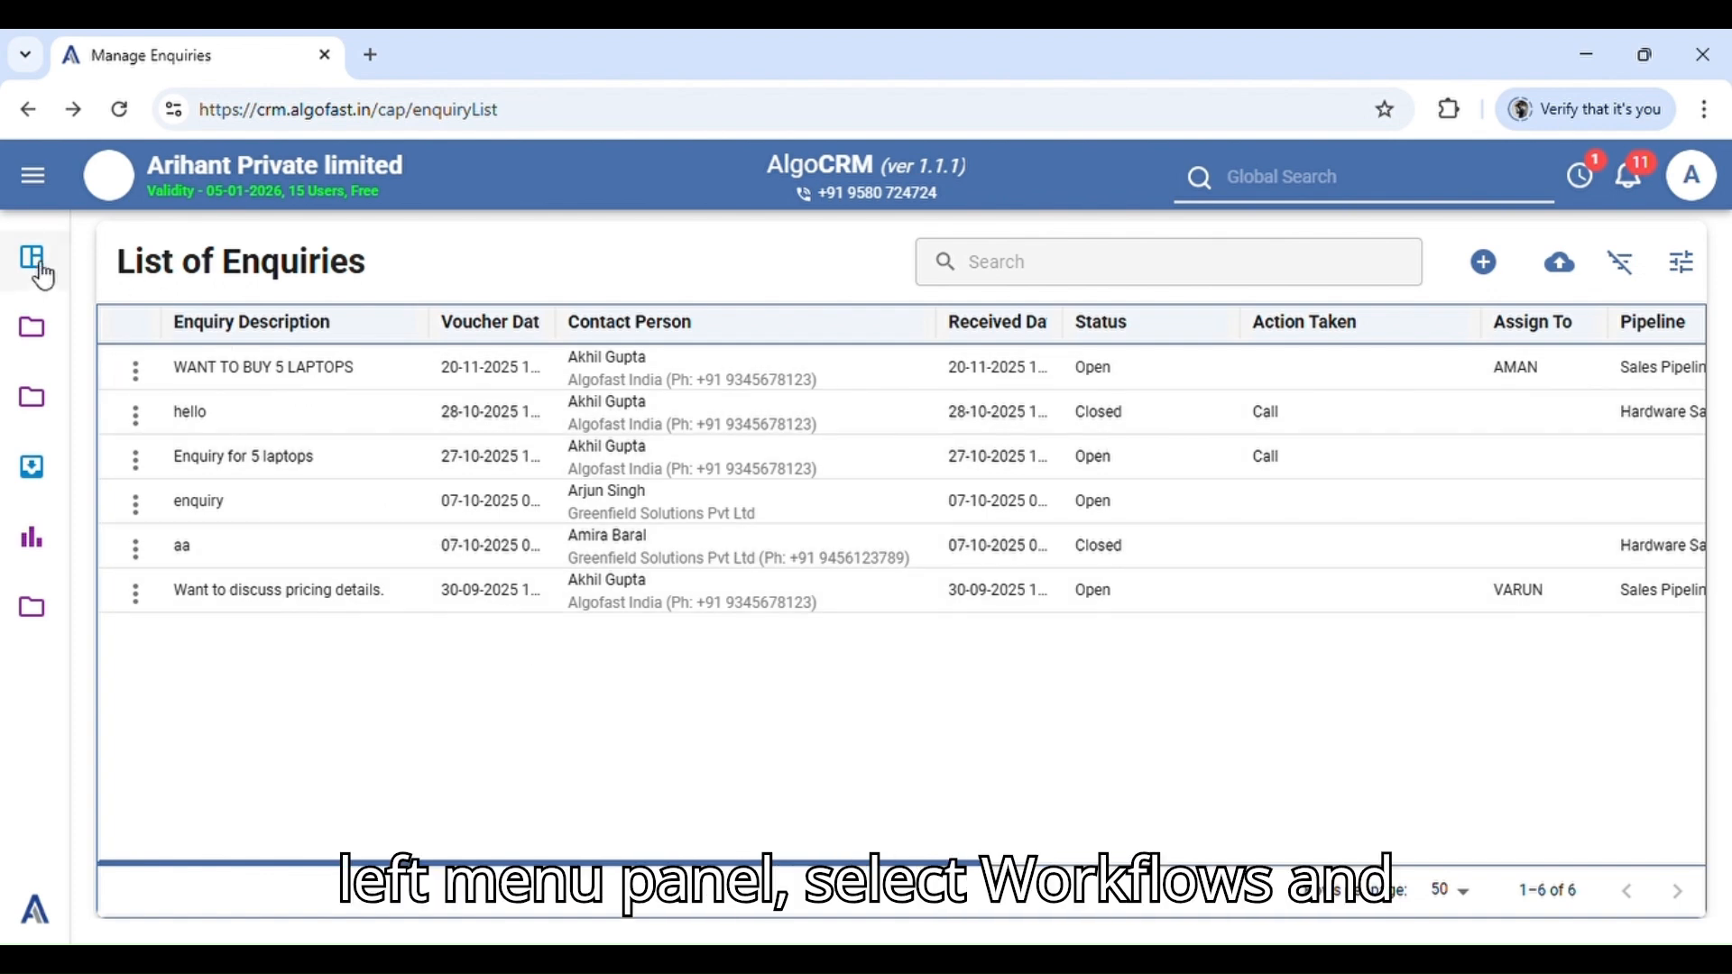
mouse_move(36, 325)
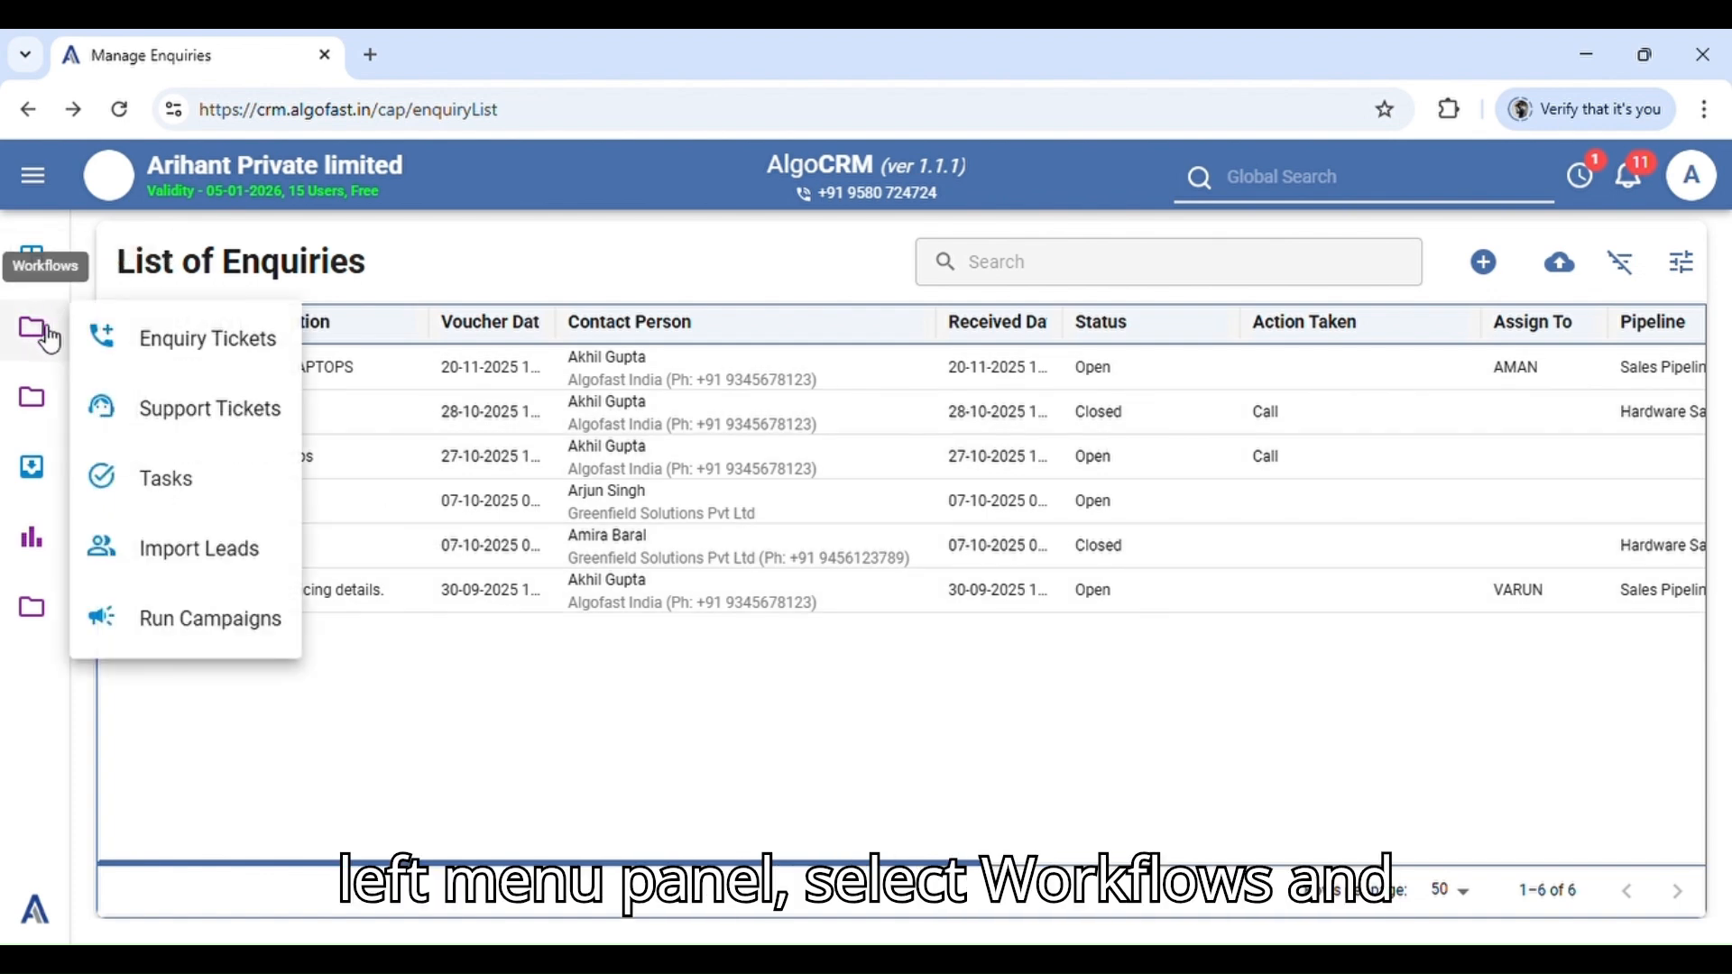
click(179, 487)
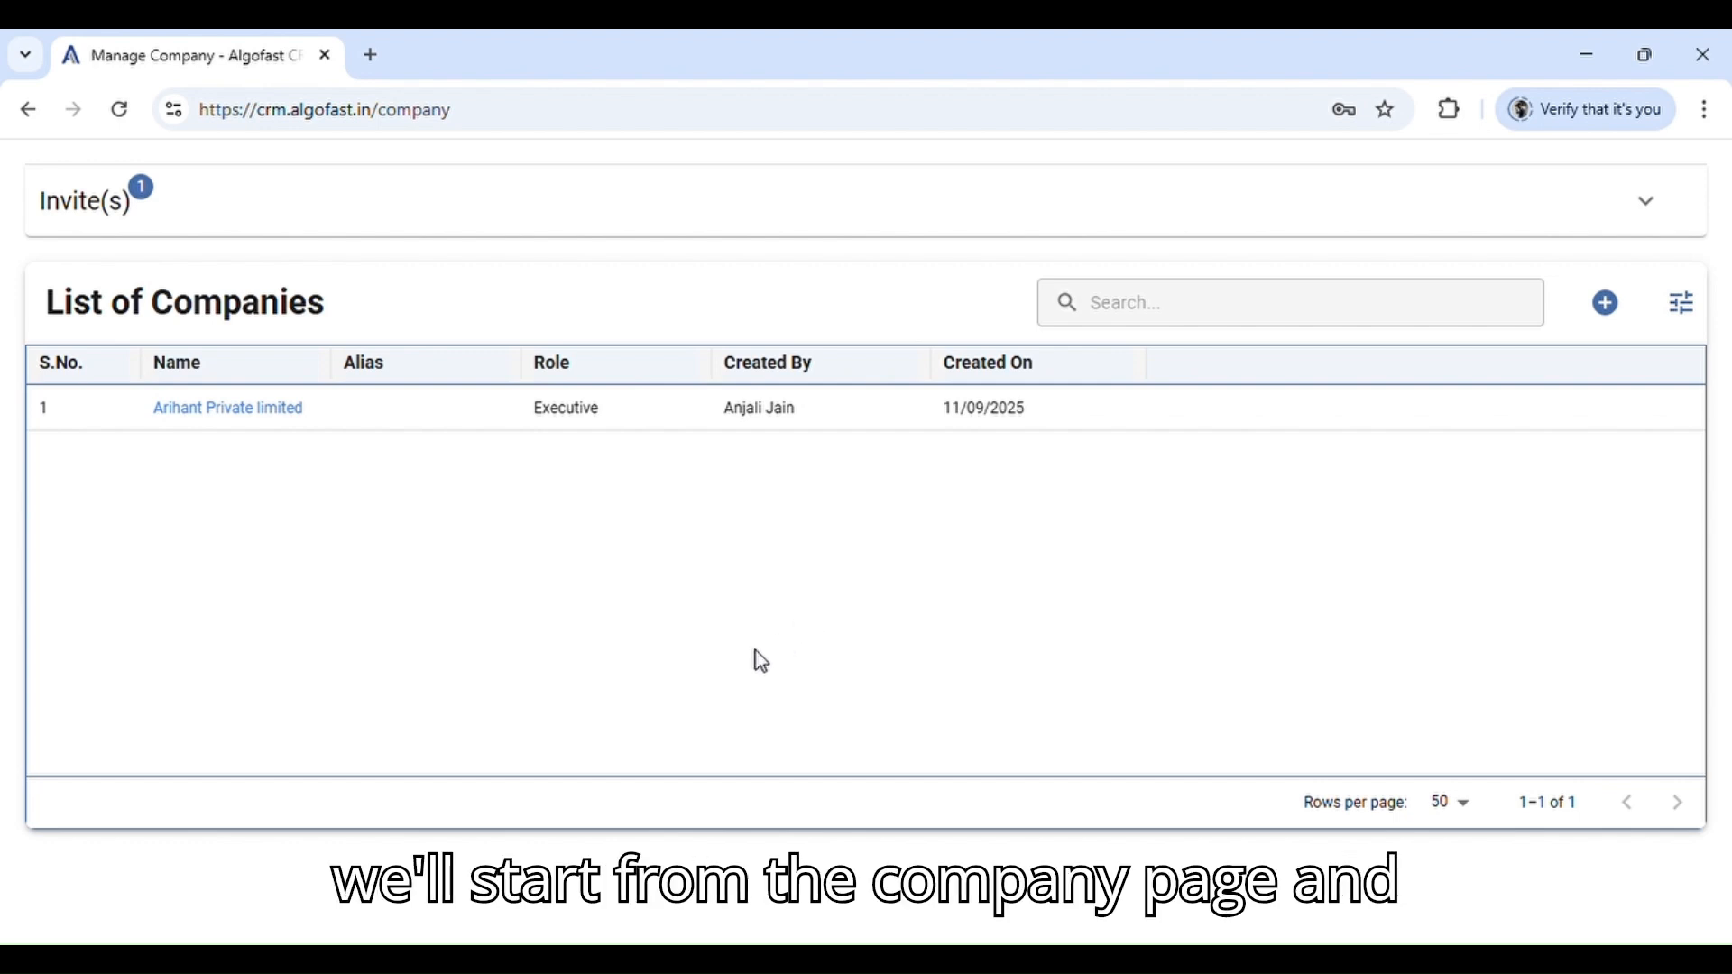
Step: Open the company Arihant Private limited and view its list of enquiry tickets
click(269, 412)
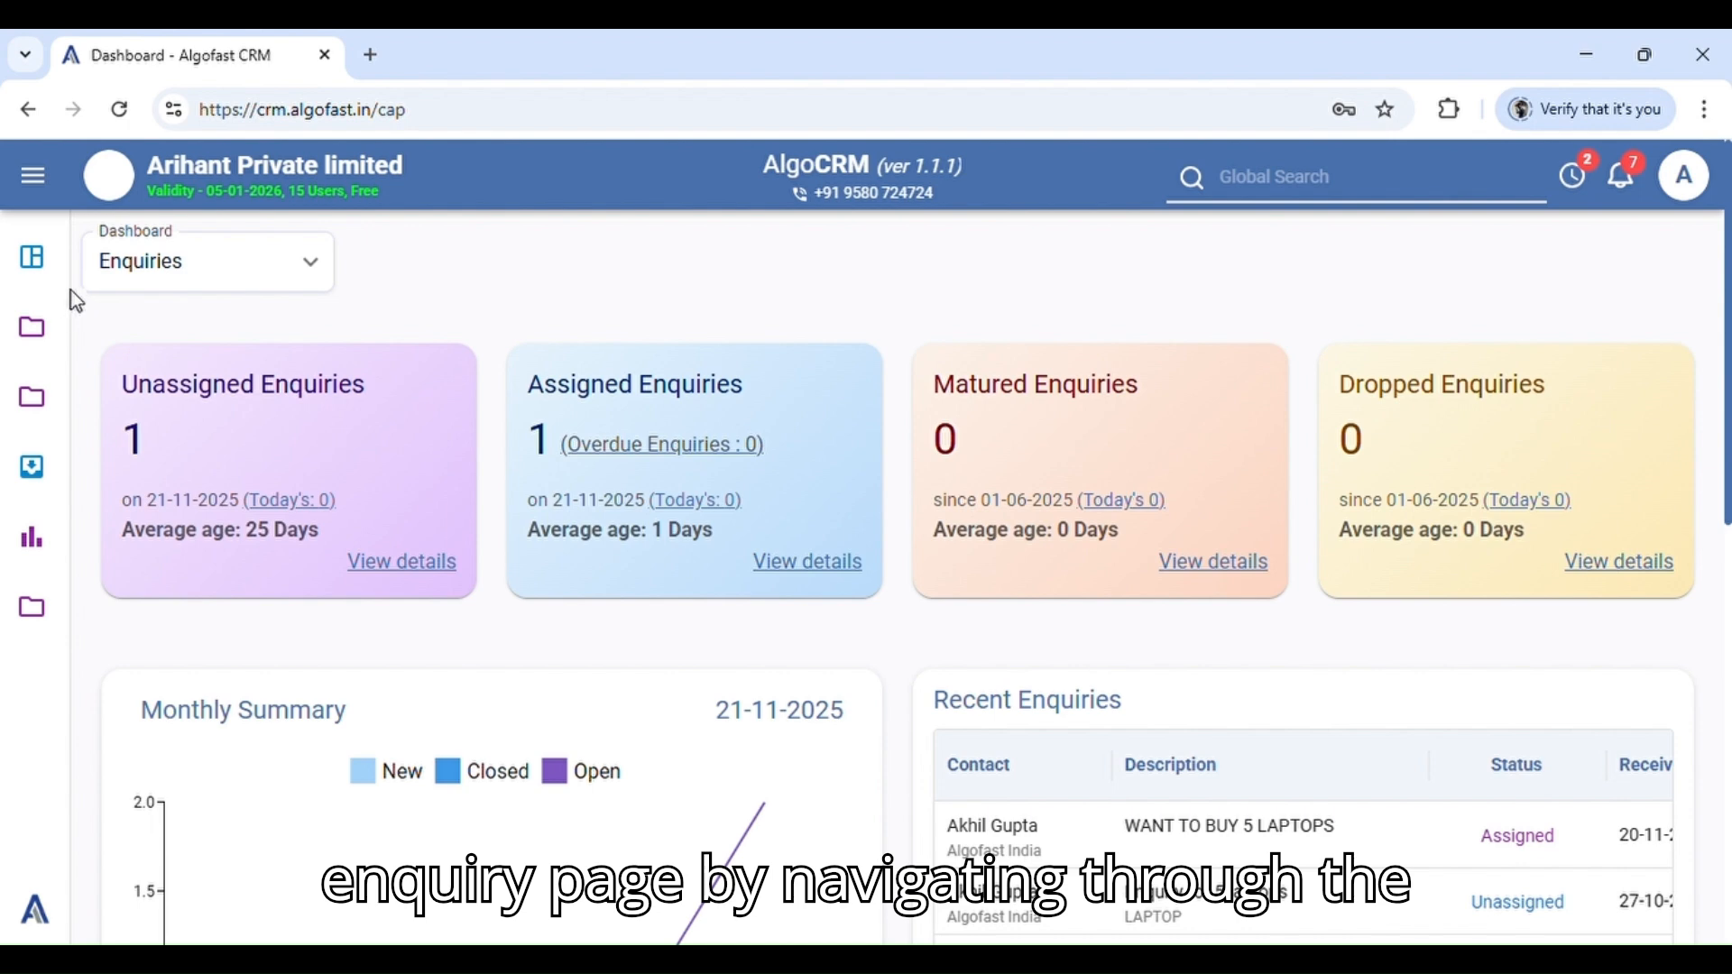
click(27, 328)
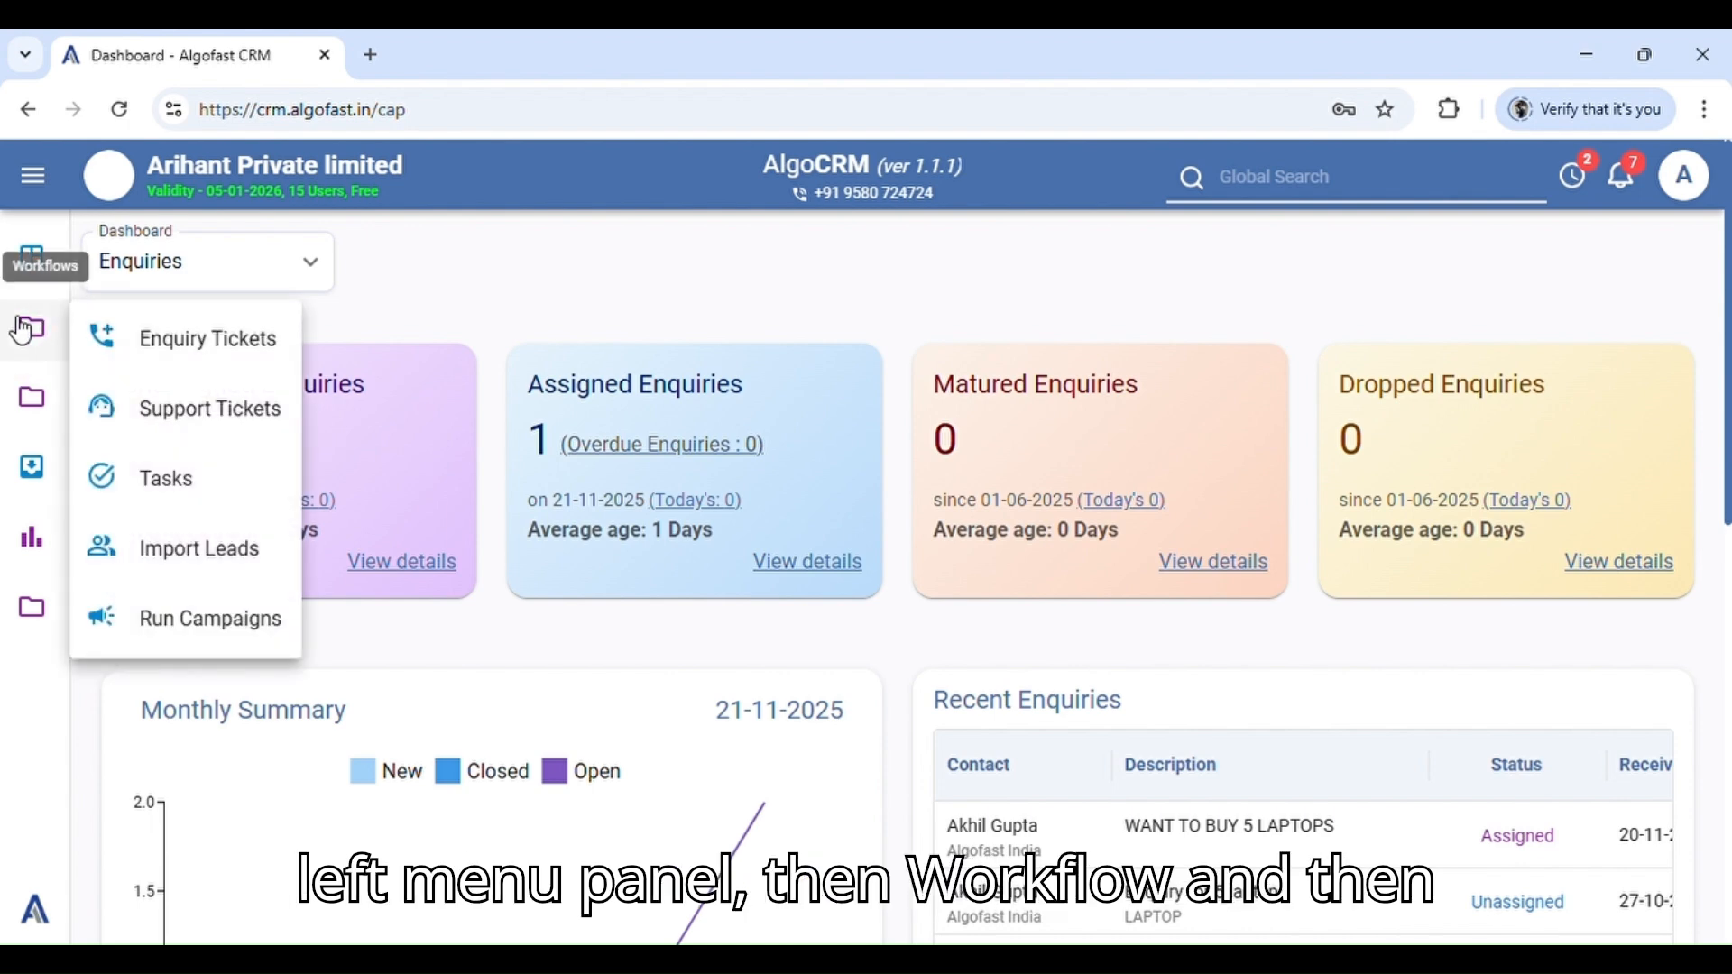
click(236, 360)
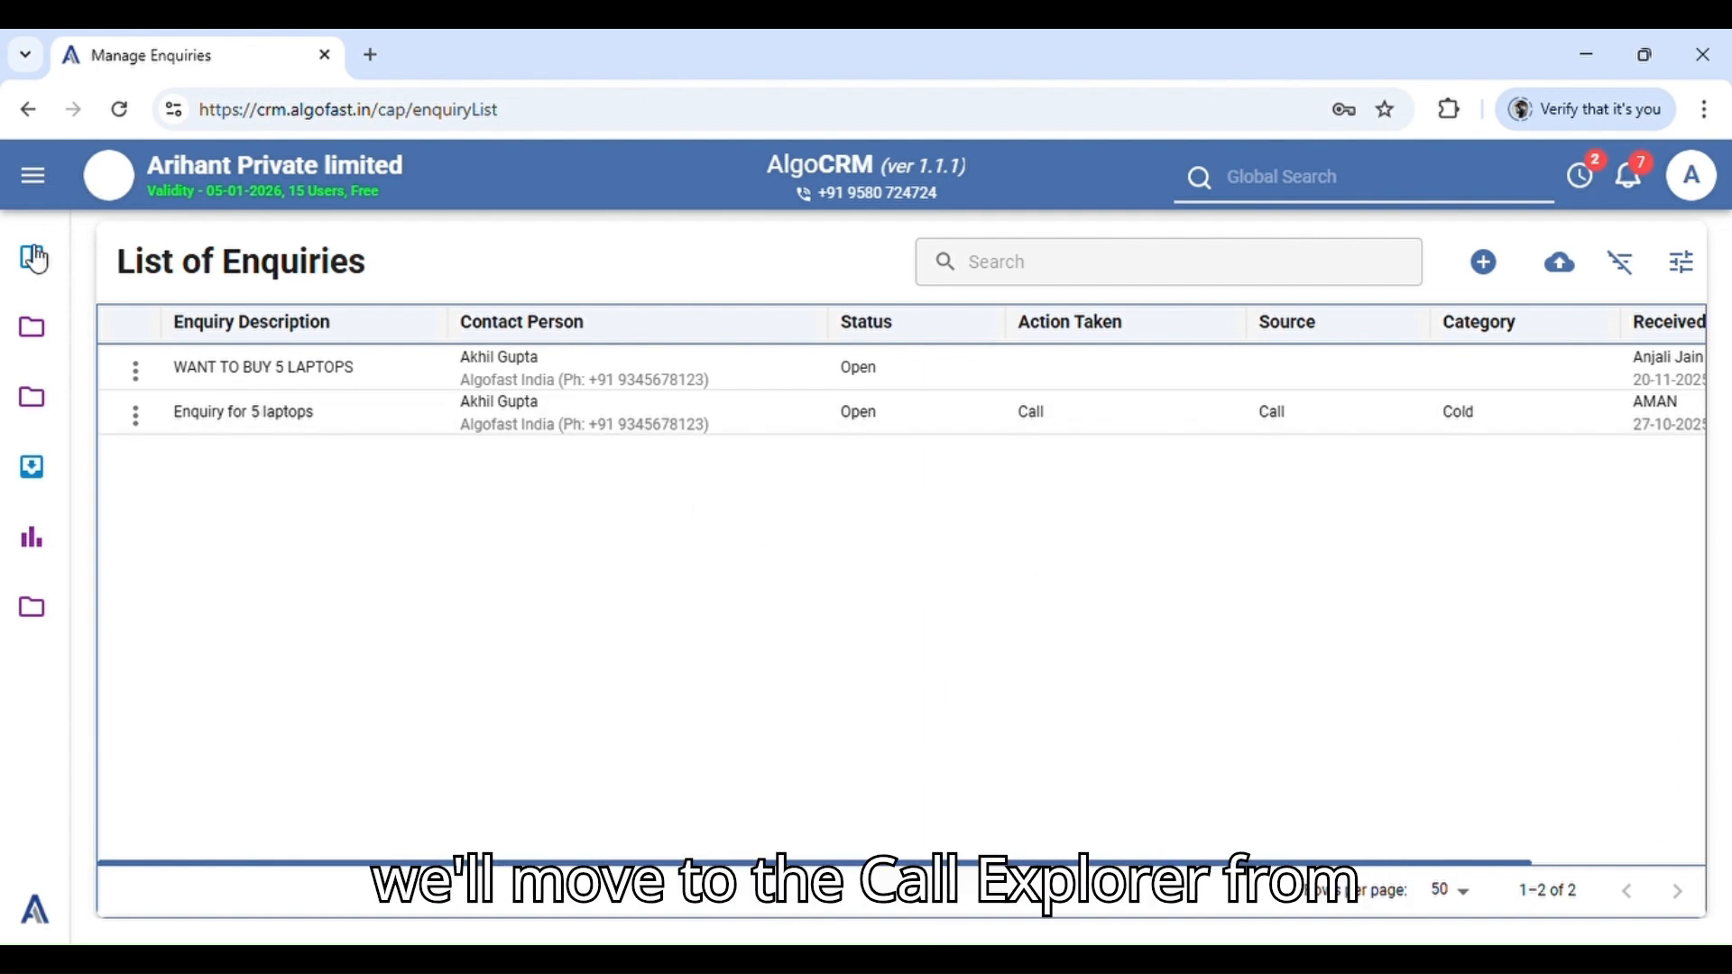
Step: Go to the Call Explorer's enquiries and filter them to show only Assigned ones
click(20, 470)
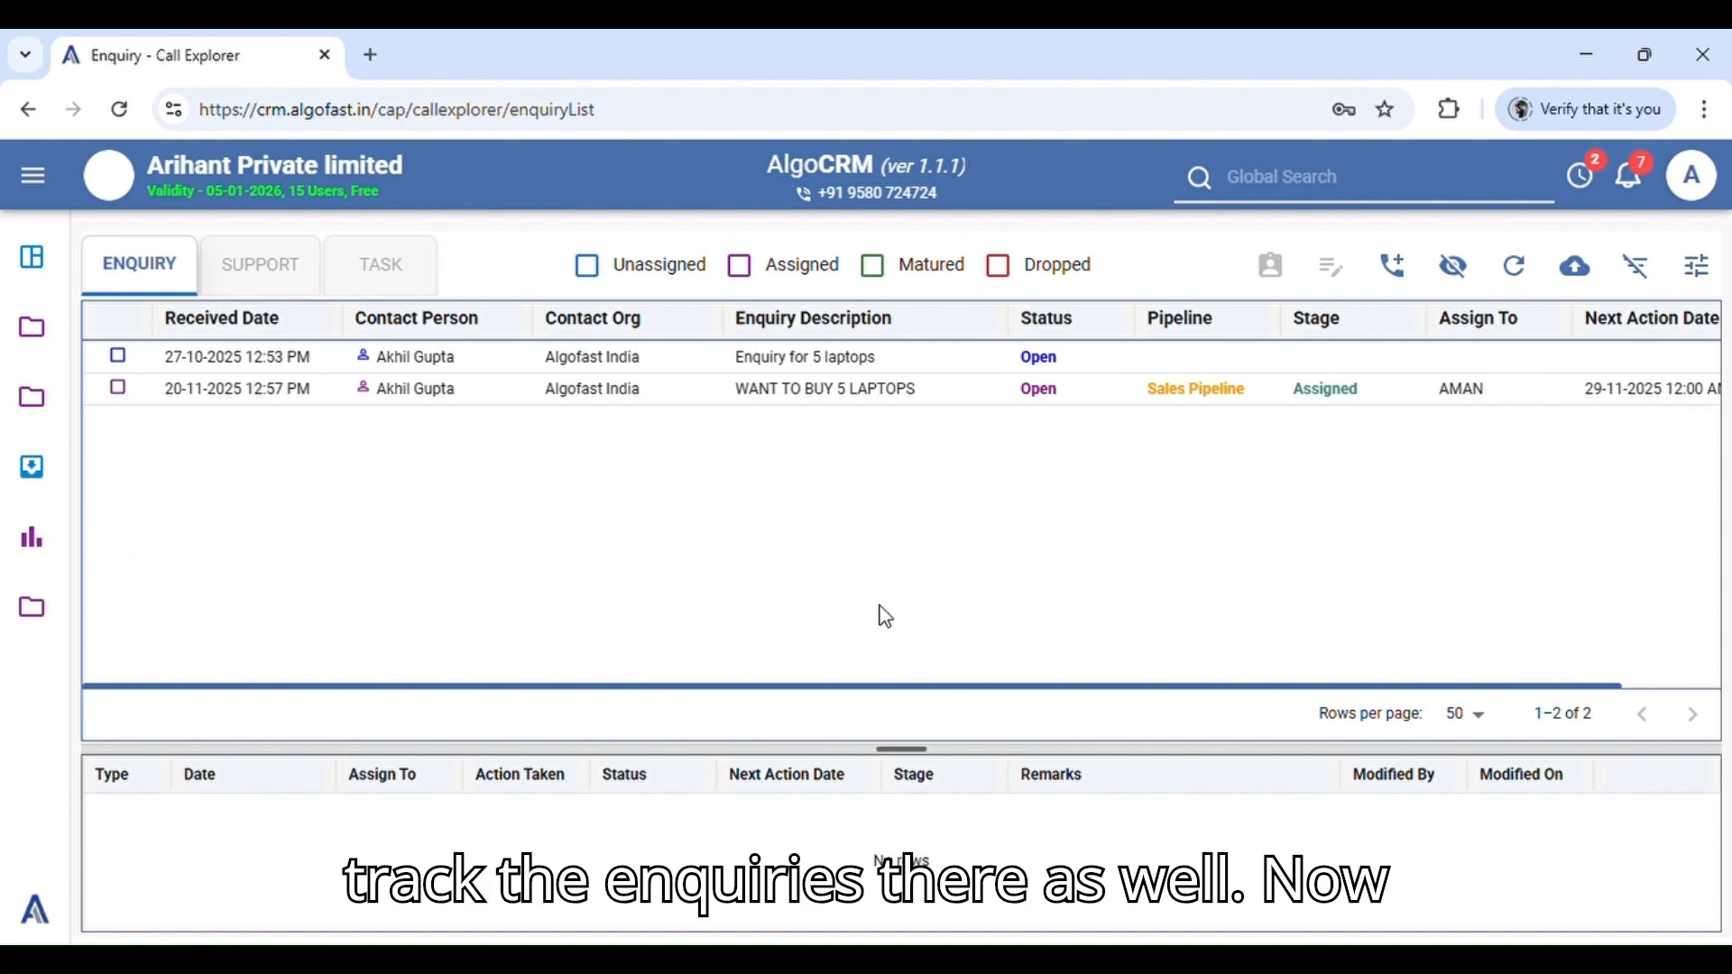
click(152, 272)
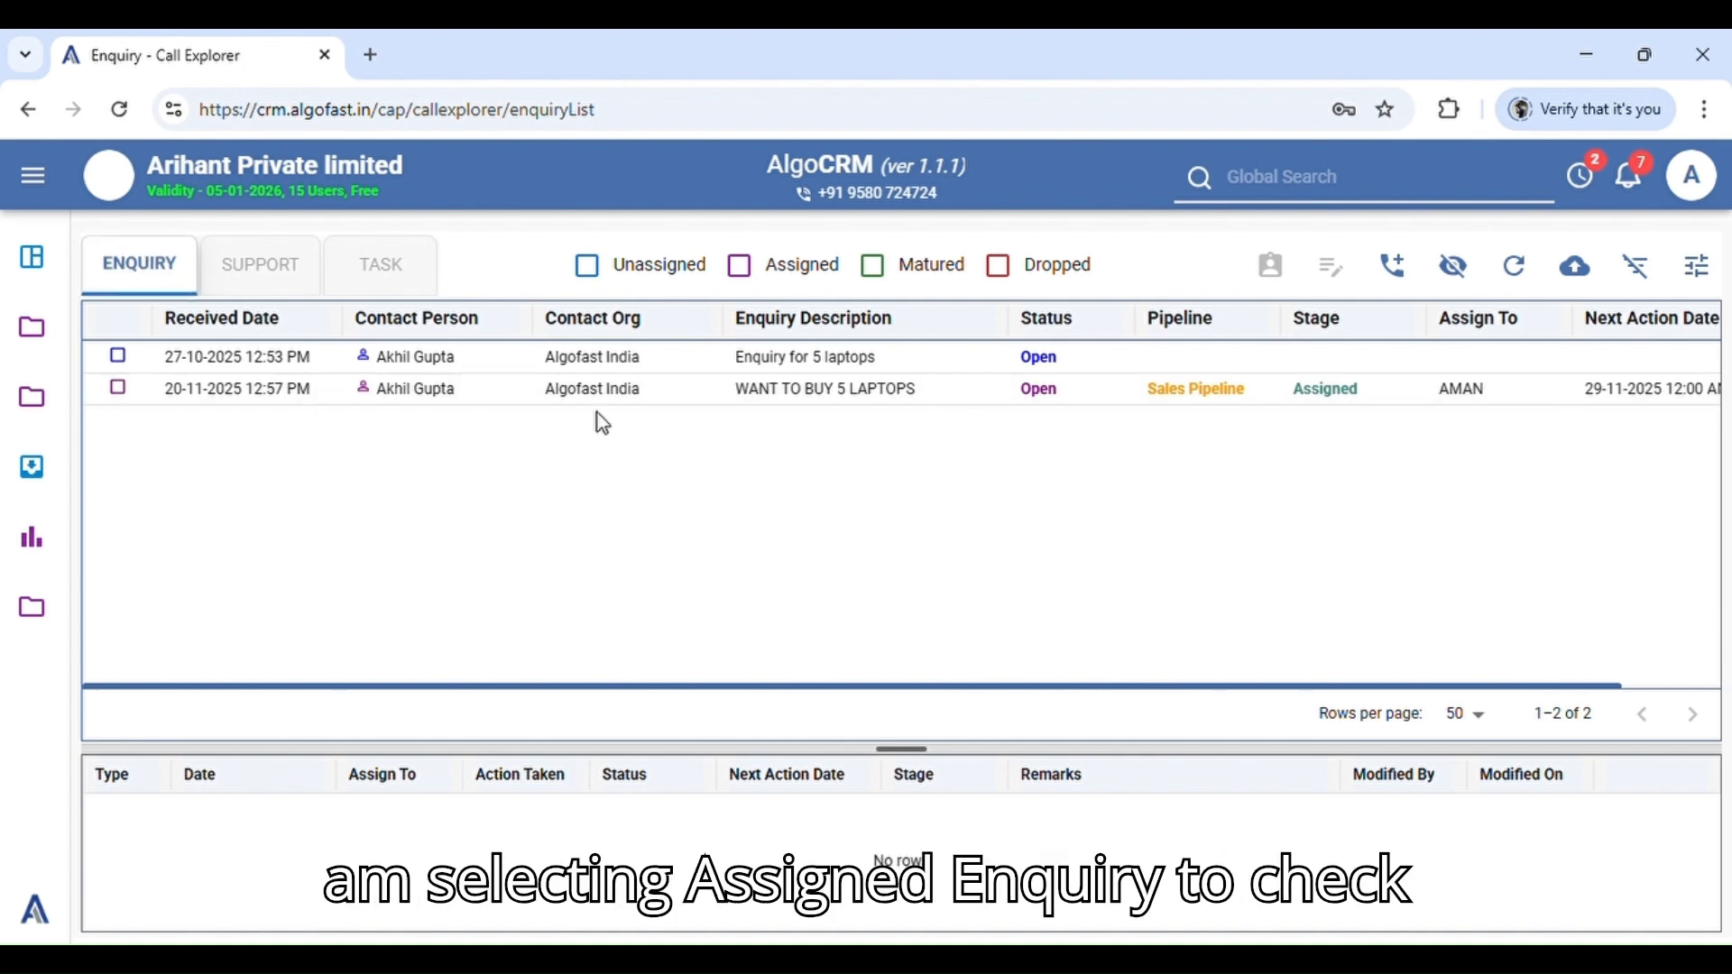
click(766, 279)
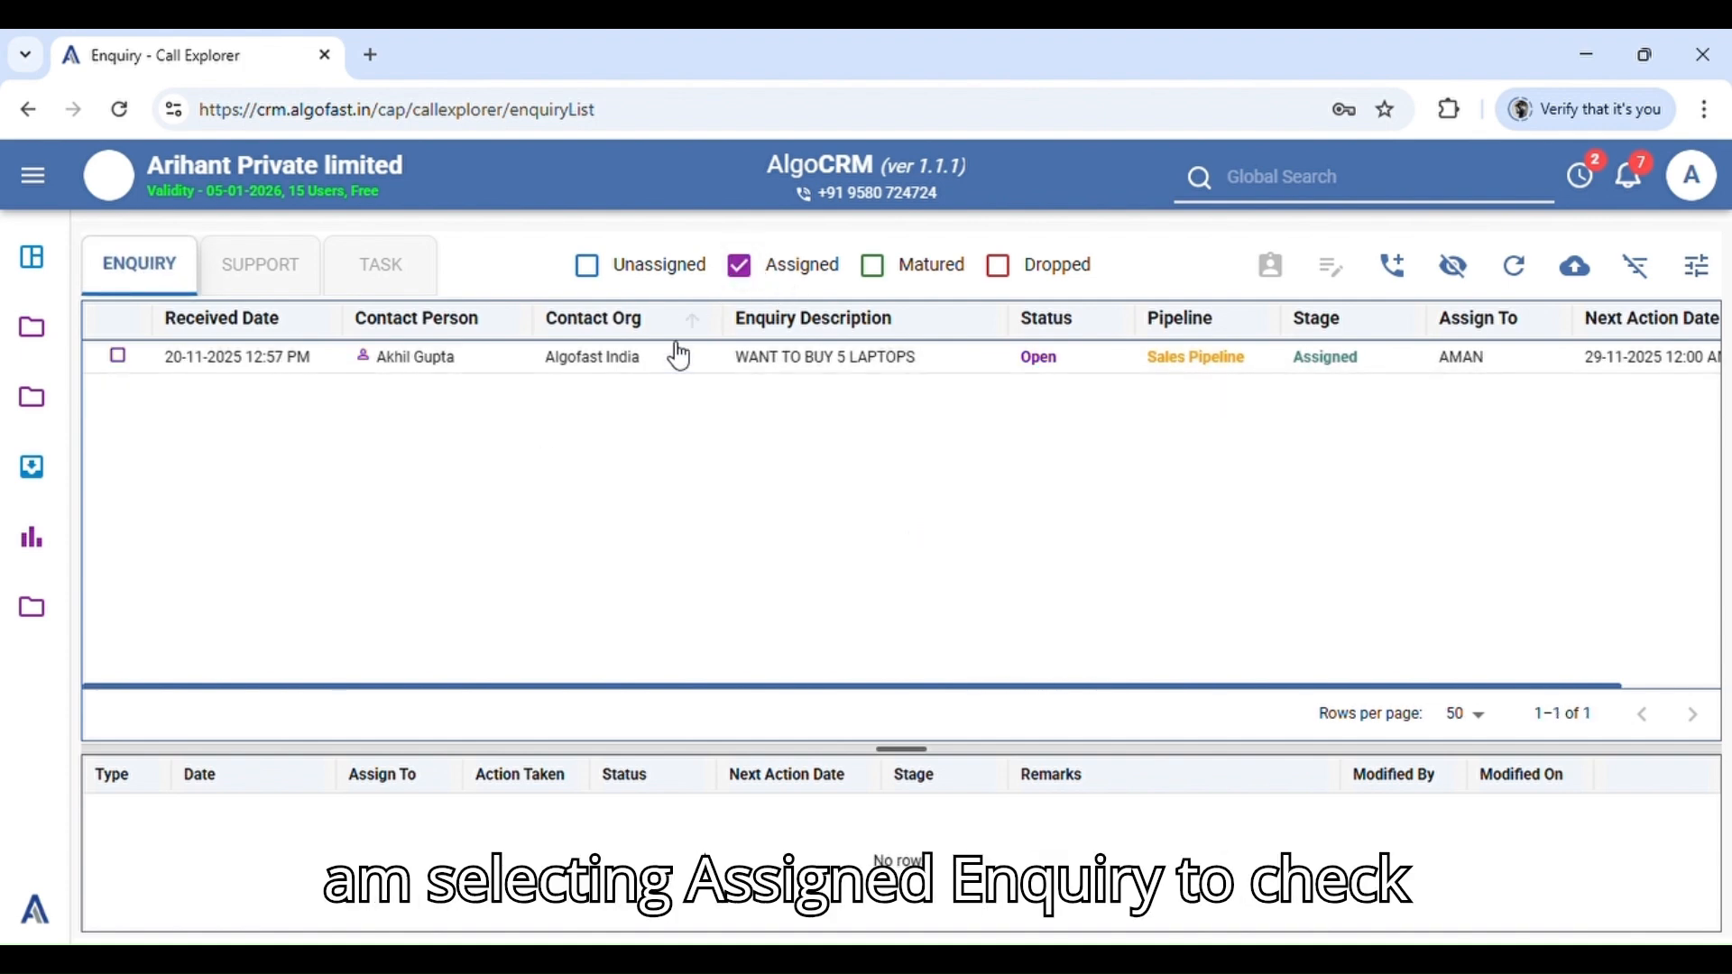
Step: Fill in the "WANT TO BUY 5 LAPTOPS" status update with the remark "The quotation has been shared, and the deal has been finalized" and stage Matured
click(787, 365)
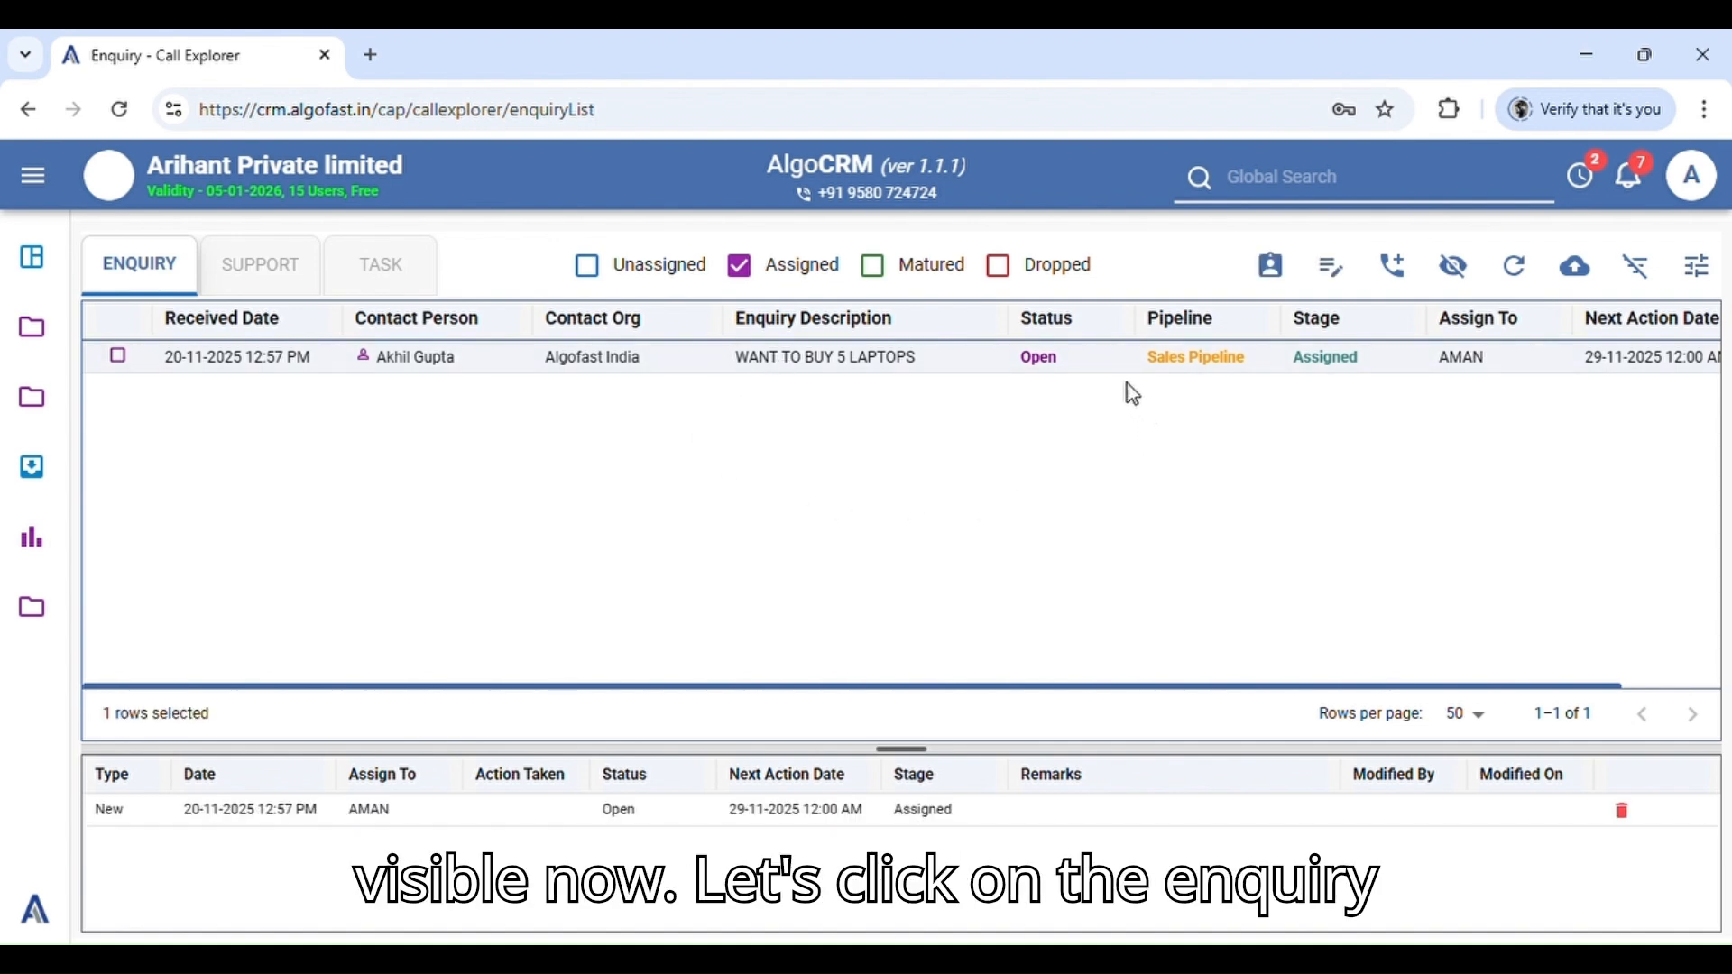
click(1338, 287)
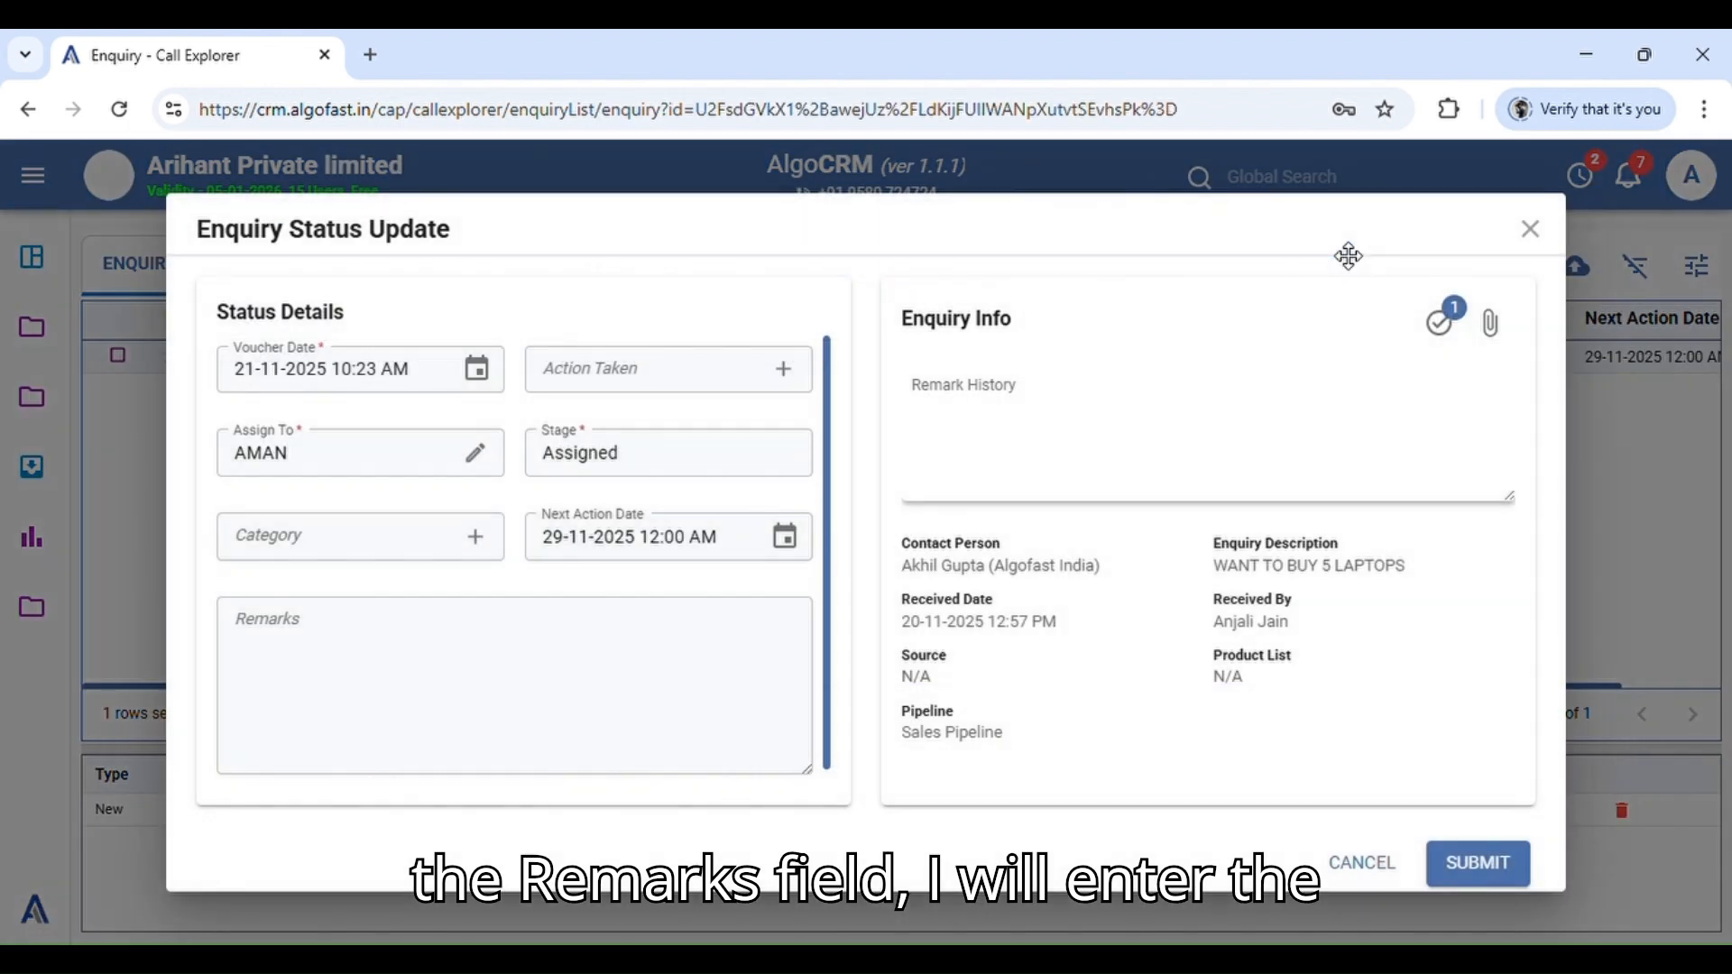
click(515, 641)
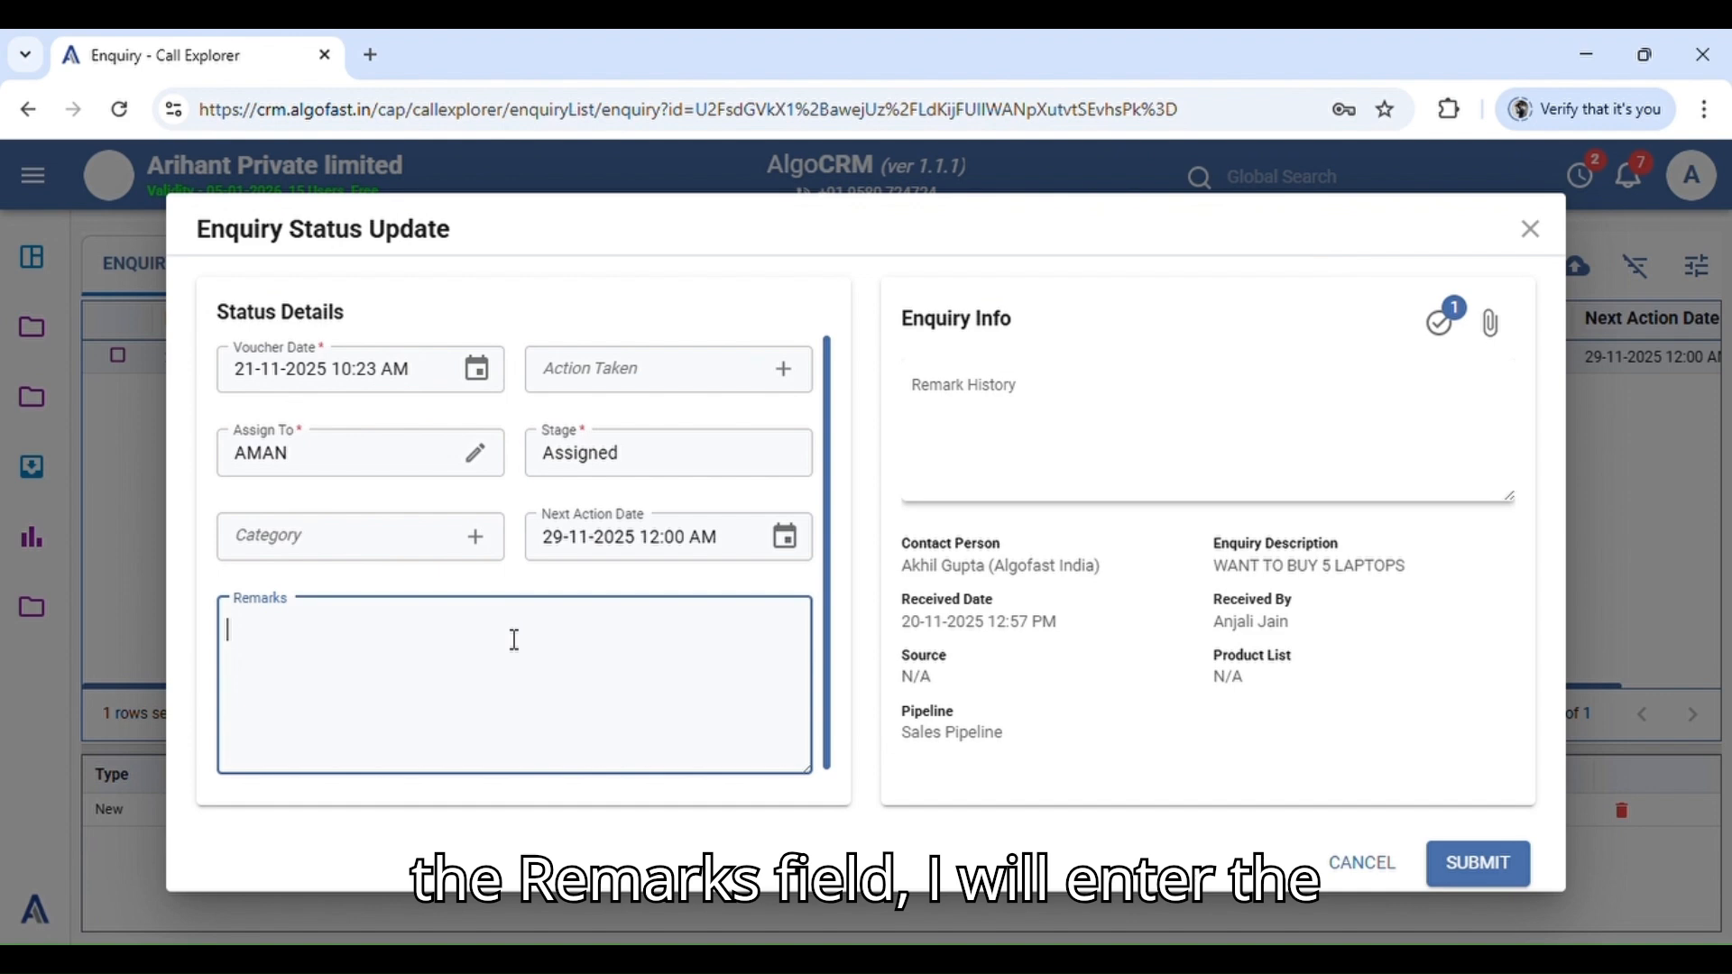
text(The quotation has been shared, and the deal has been finalized)
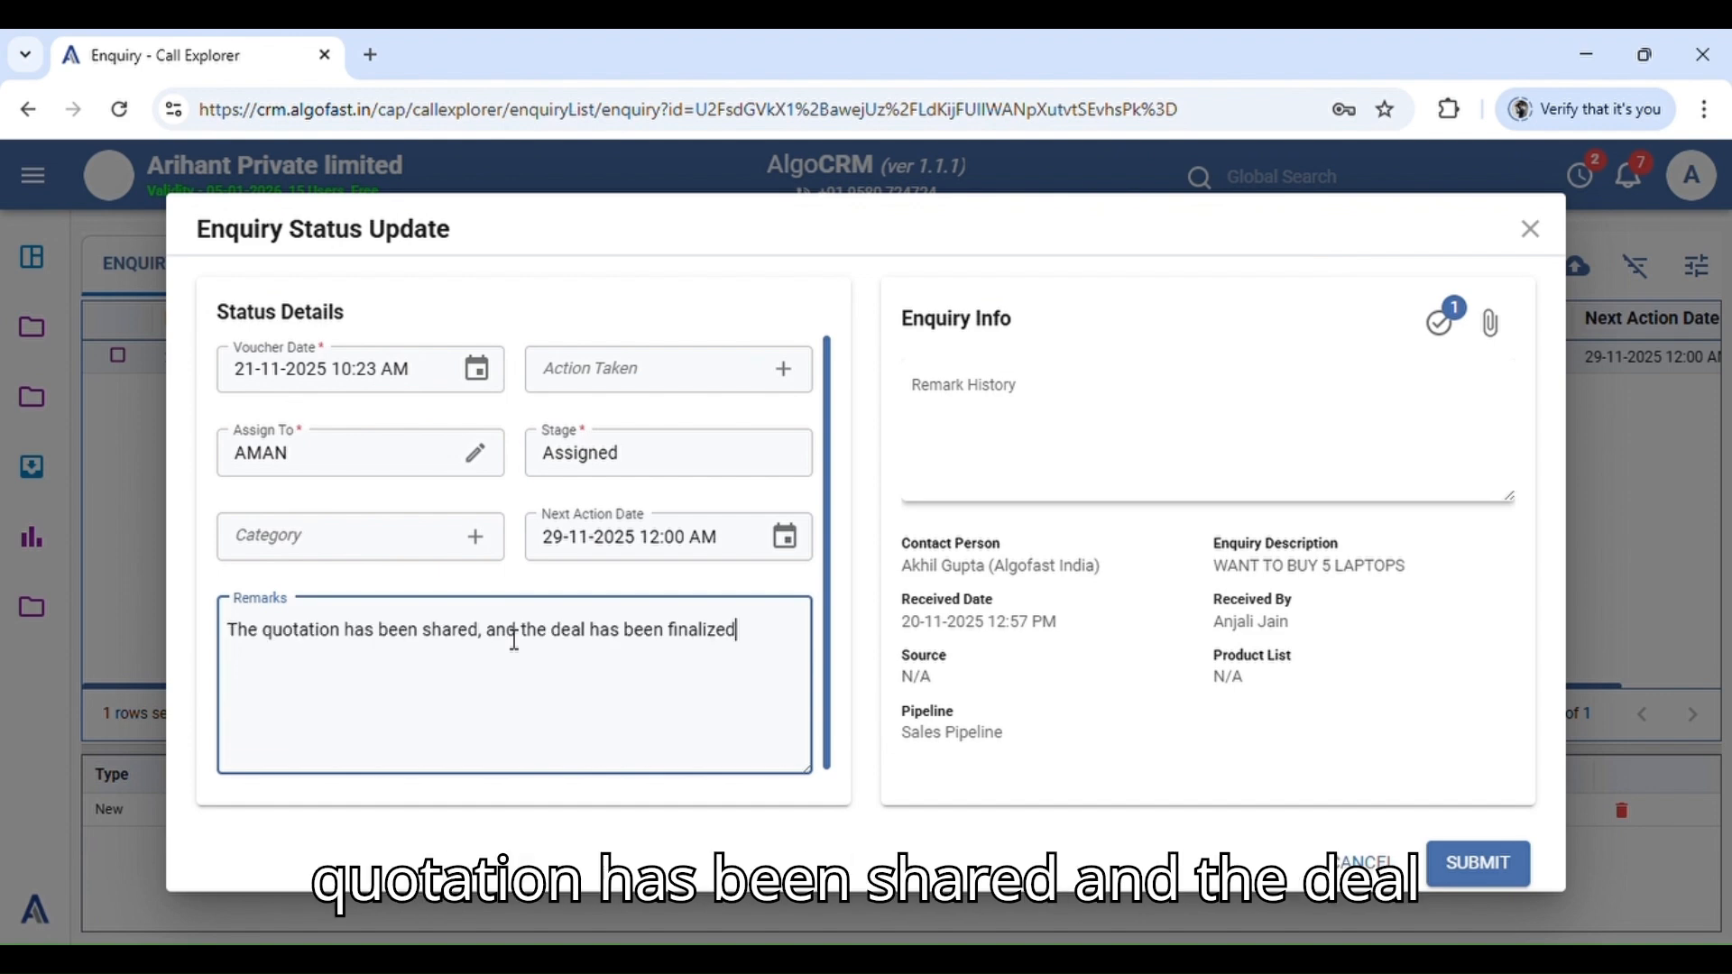
click(739, 474)
click(633, 712)
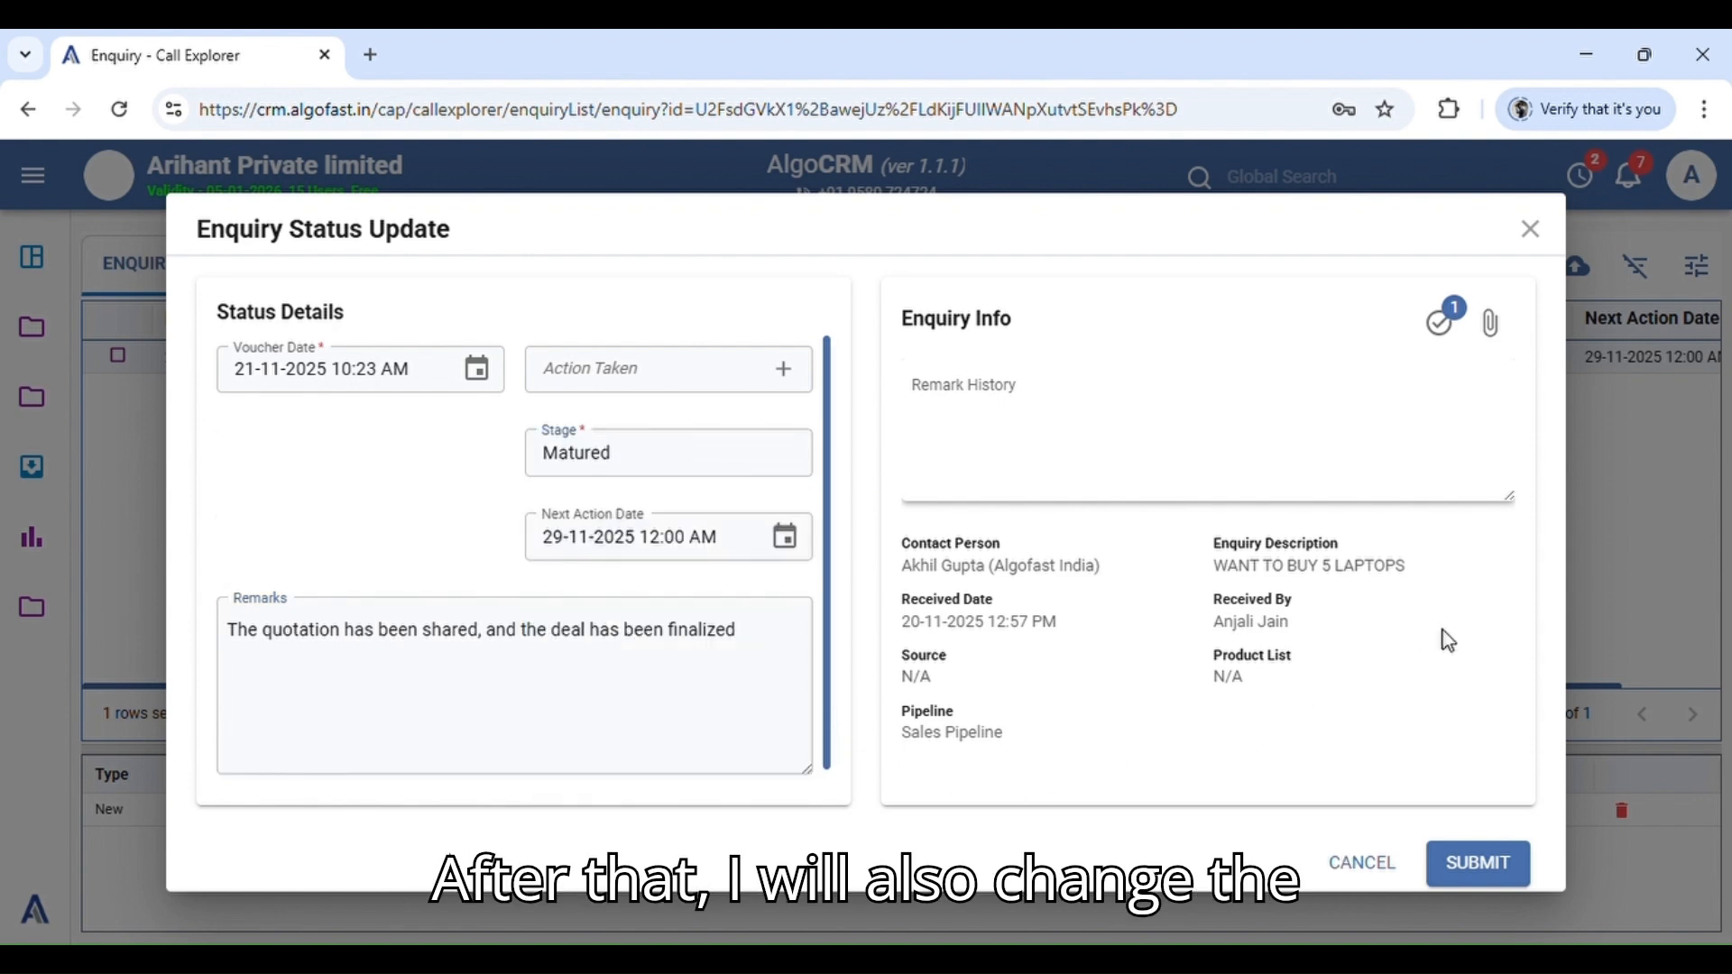
Step: Open the enquiry's linked "Prepare and share quotation" task for editing and set its status to Completed
click(1442, 334)
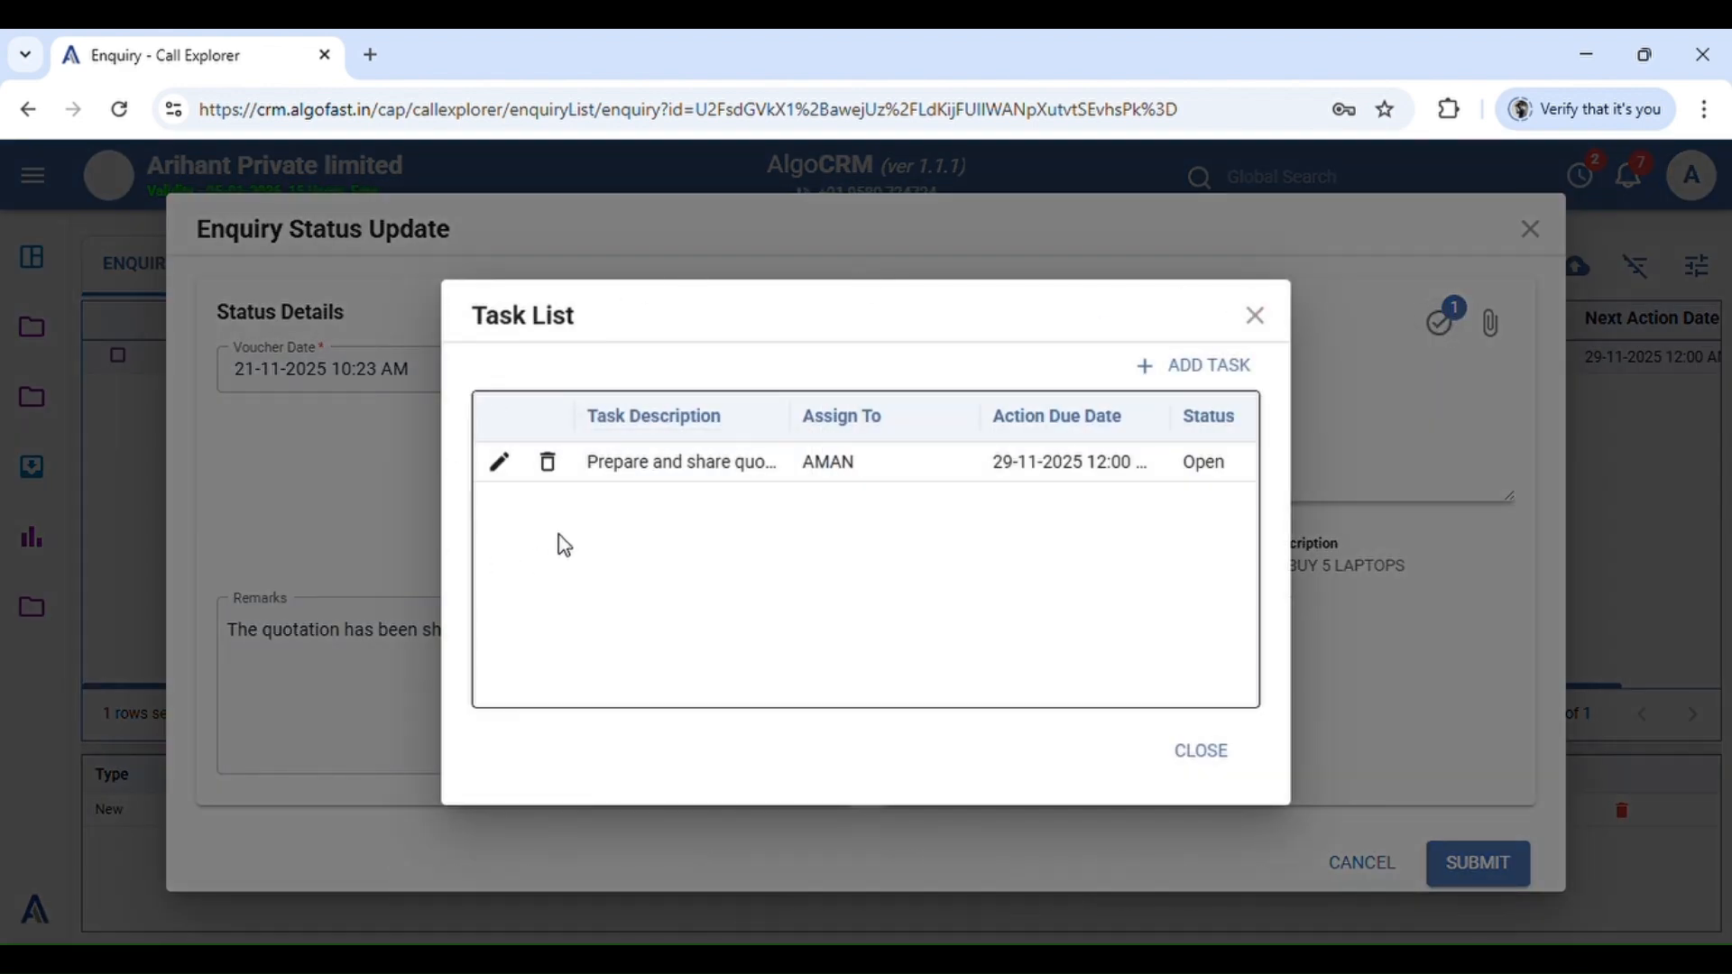
click(501, 465)
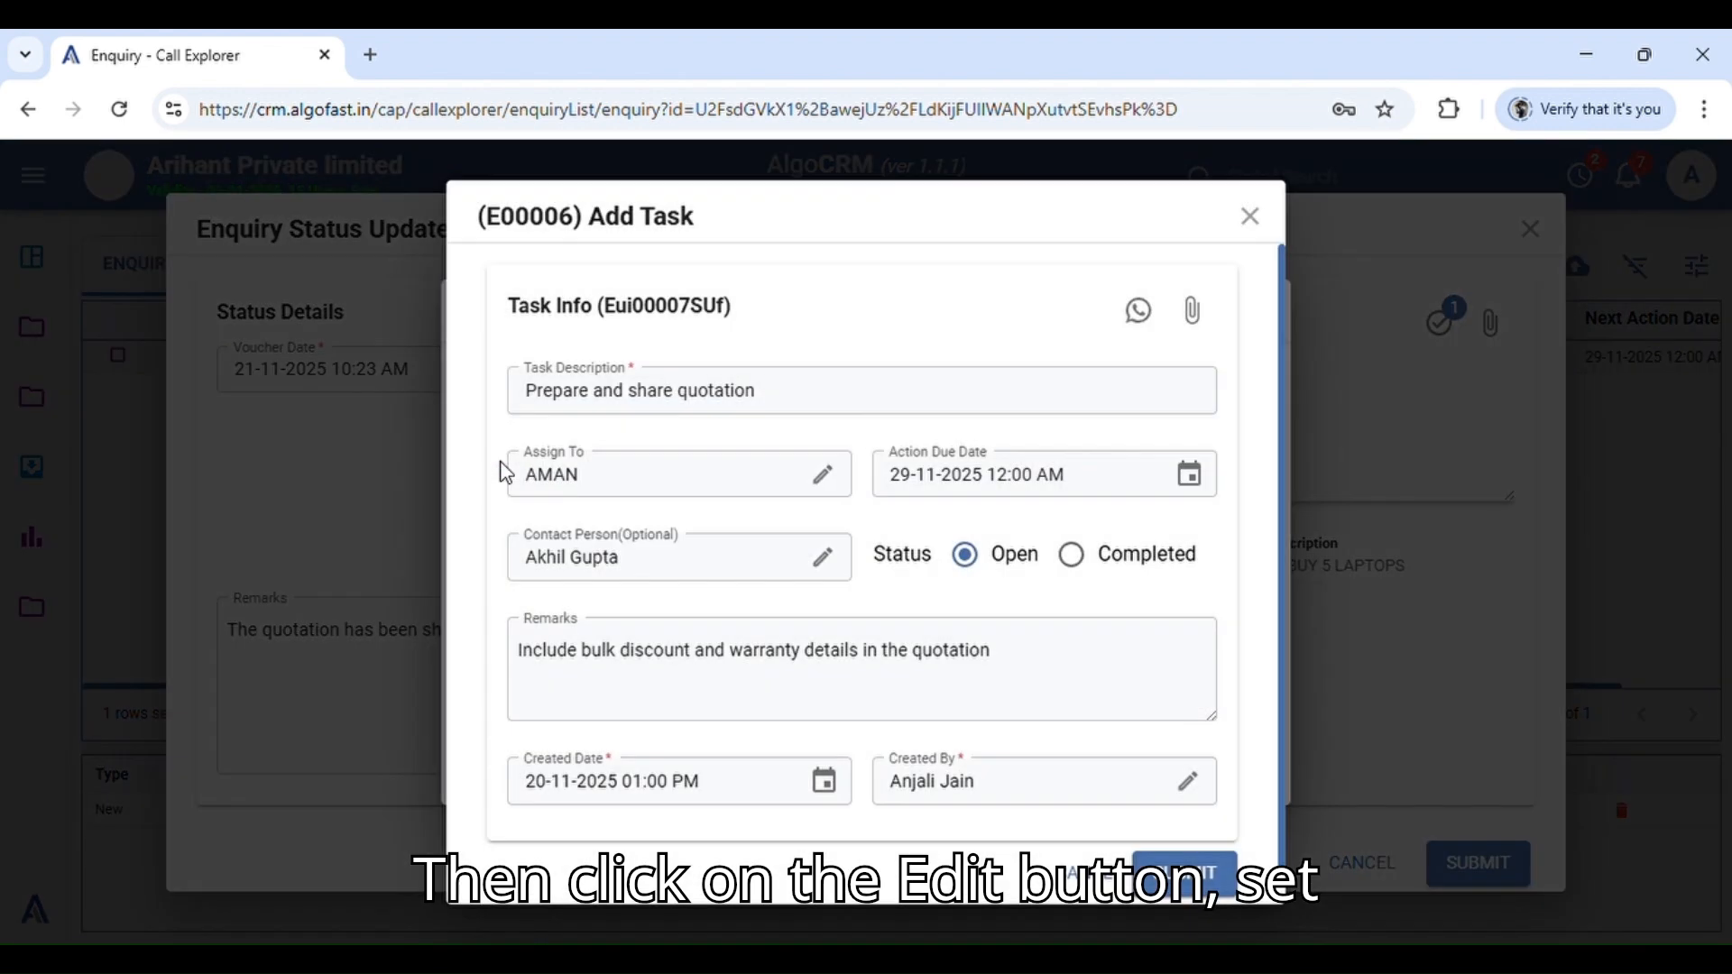
click(1072, 555)
Step: Replace the task's remark with "Quotation shared", submit the task and close the task list
drag(996, 651, 478, 665)
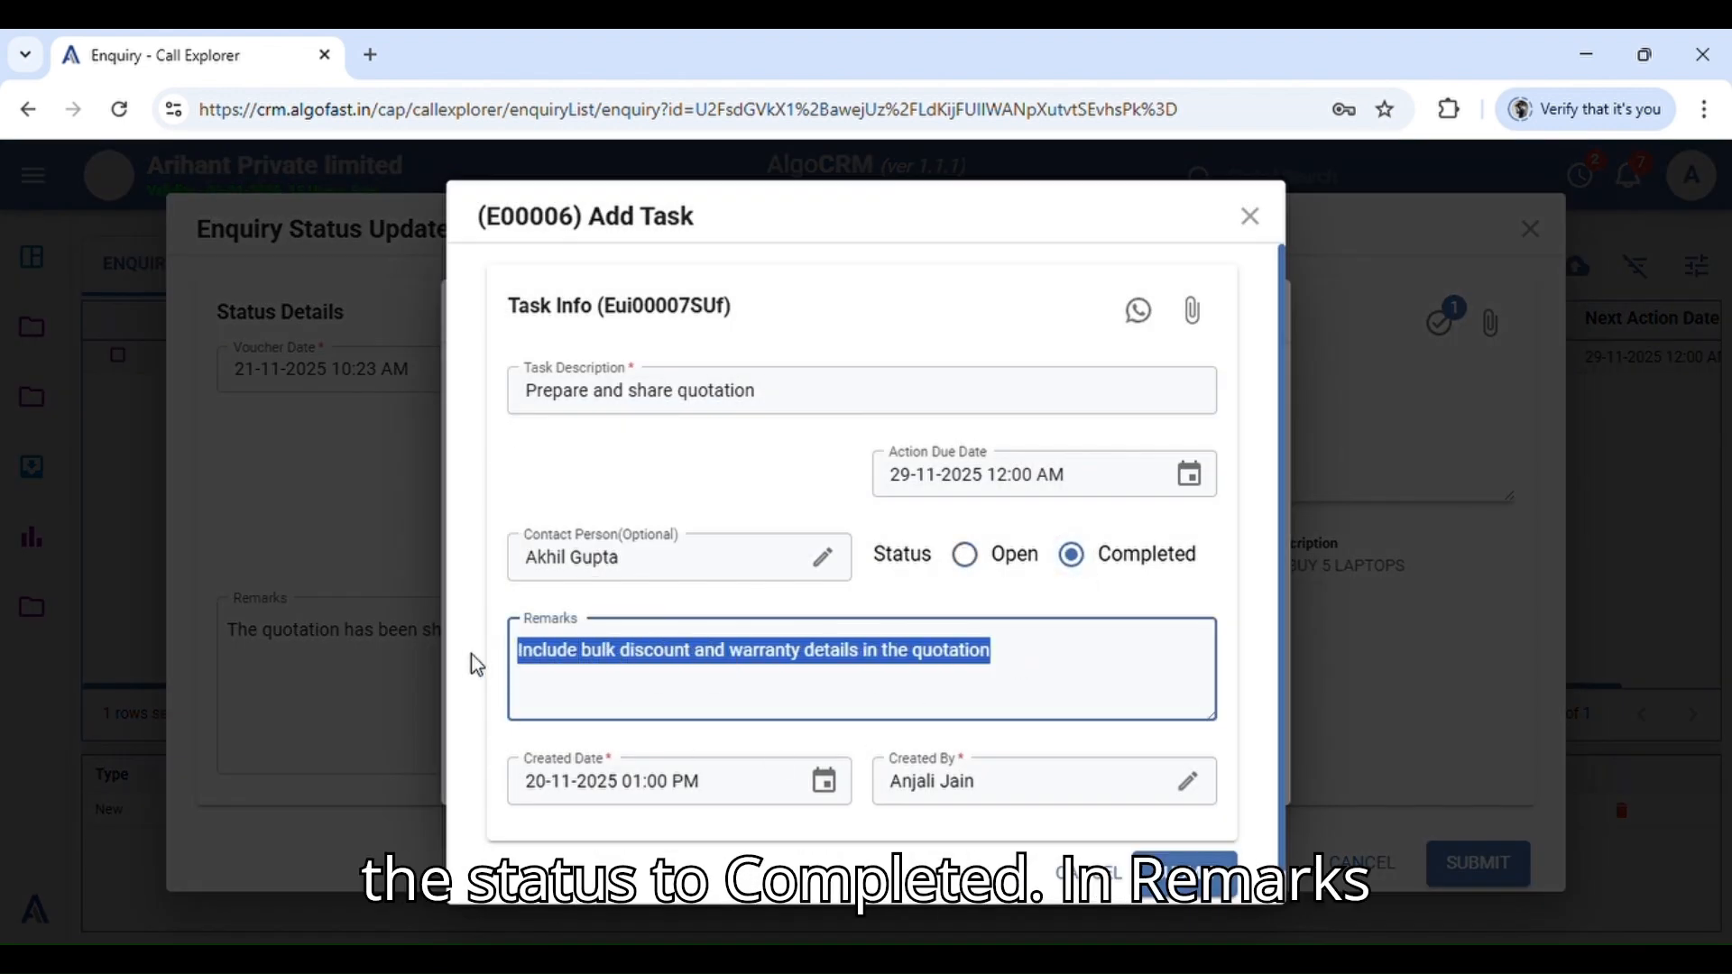
key(BackSpace)
text(Quotation a)
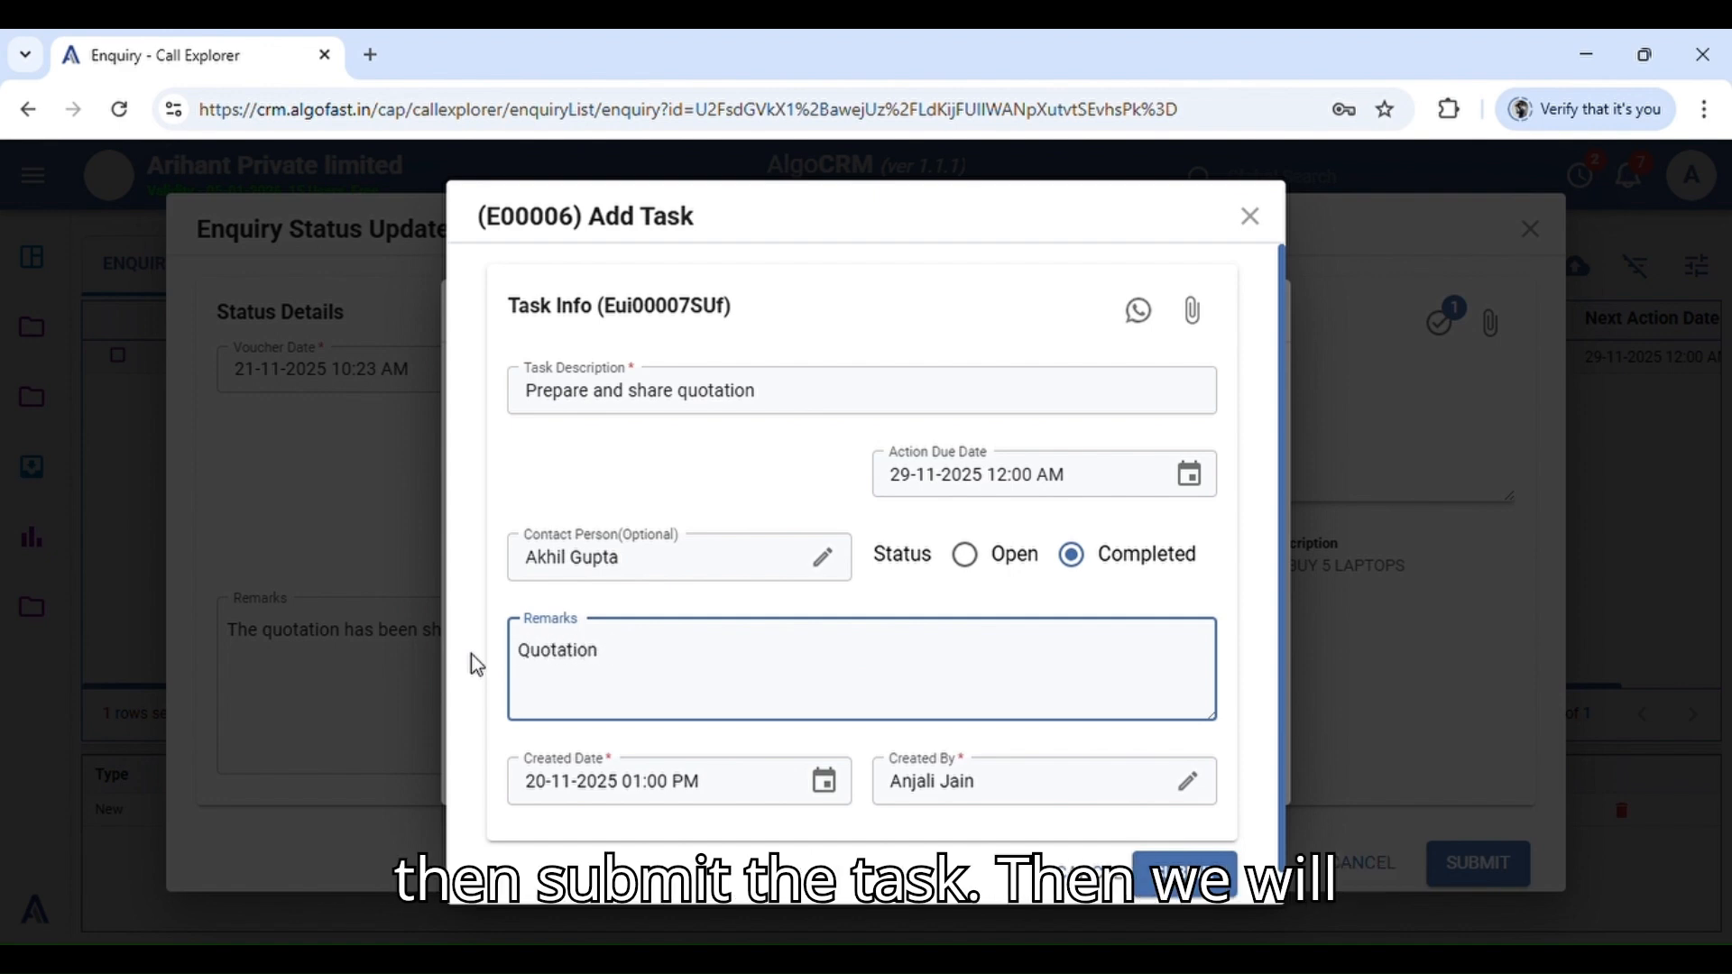
text(hared)
click(1186, 873)
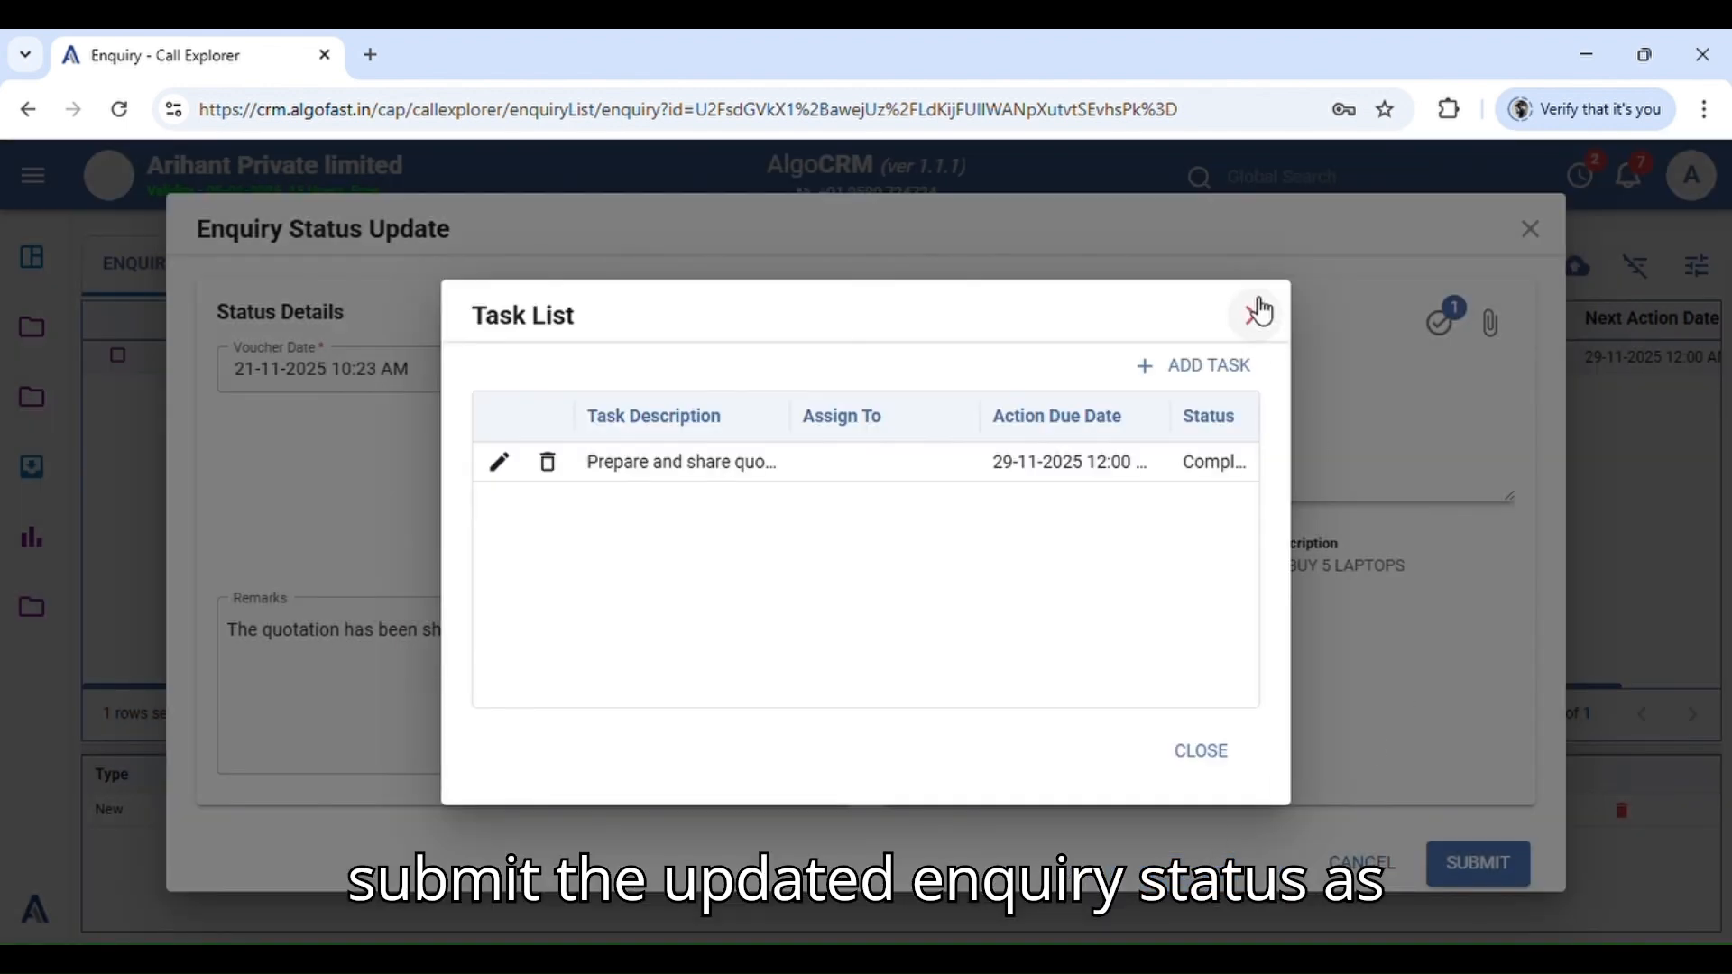
click(1261, 311)
click(981, 294)
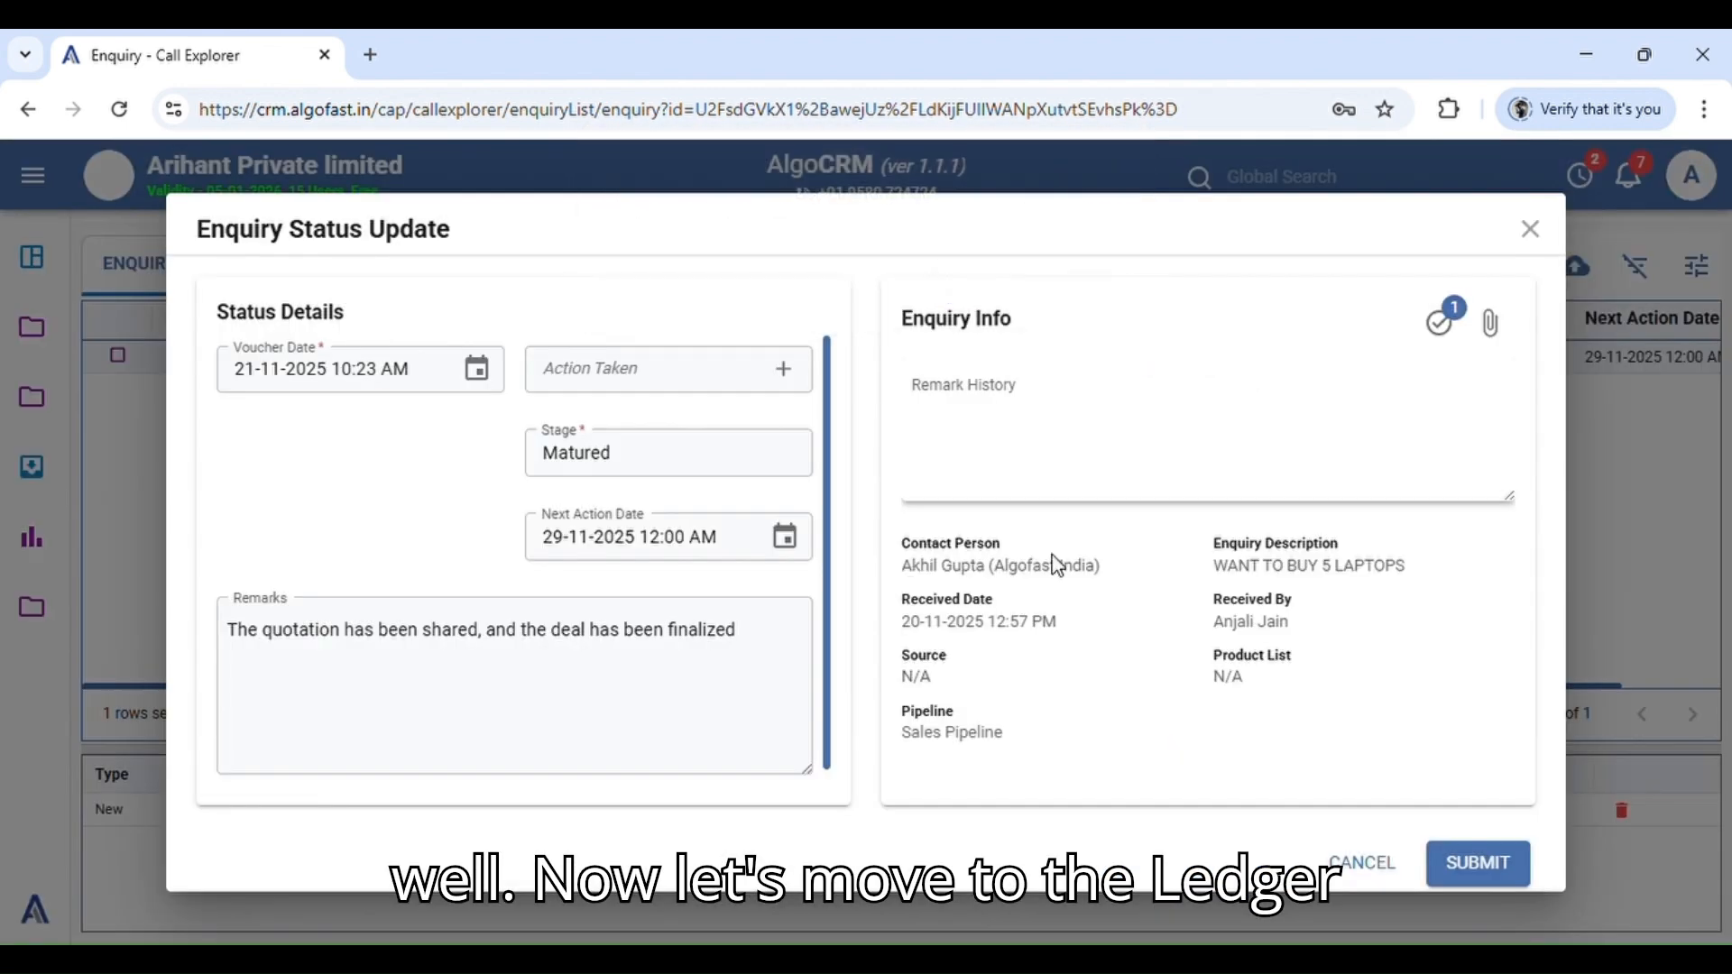
Step: Submit the Matured status update and filter the enquiry list to show only Matured enquiries
click(1470, 864)
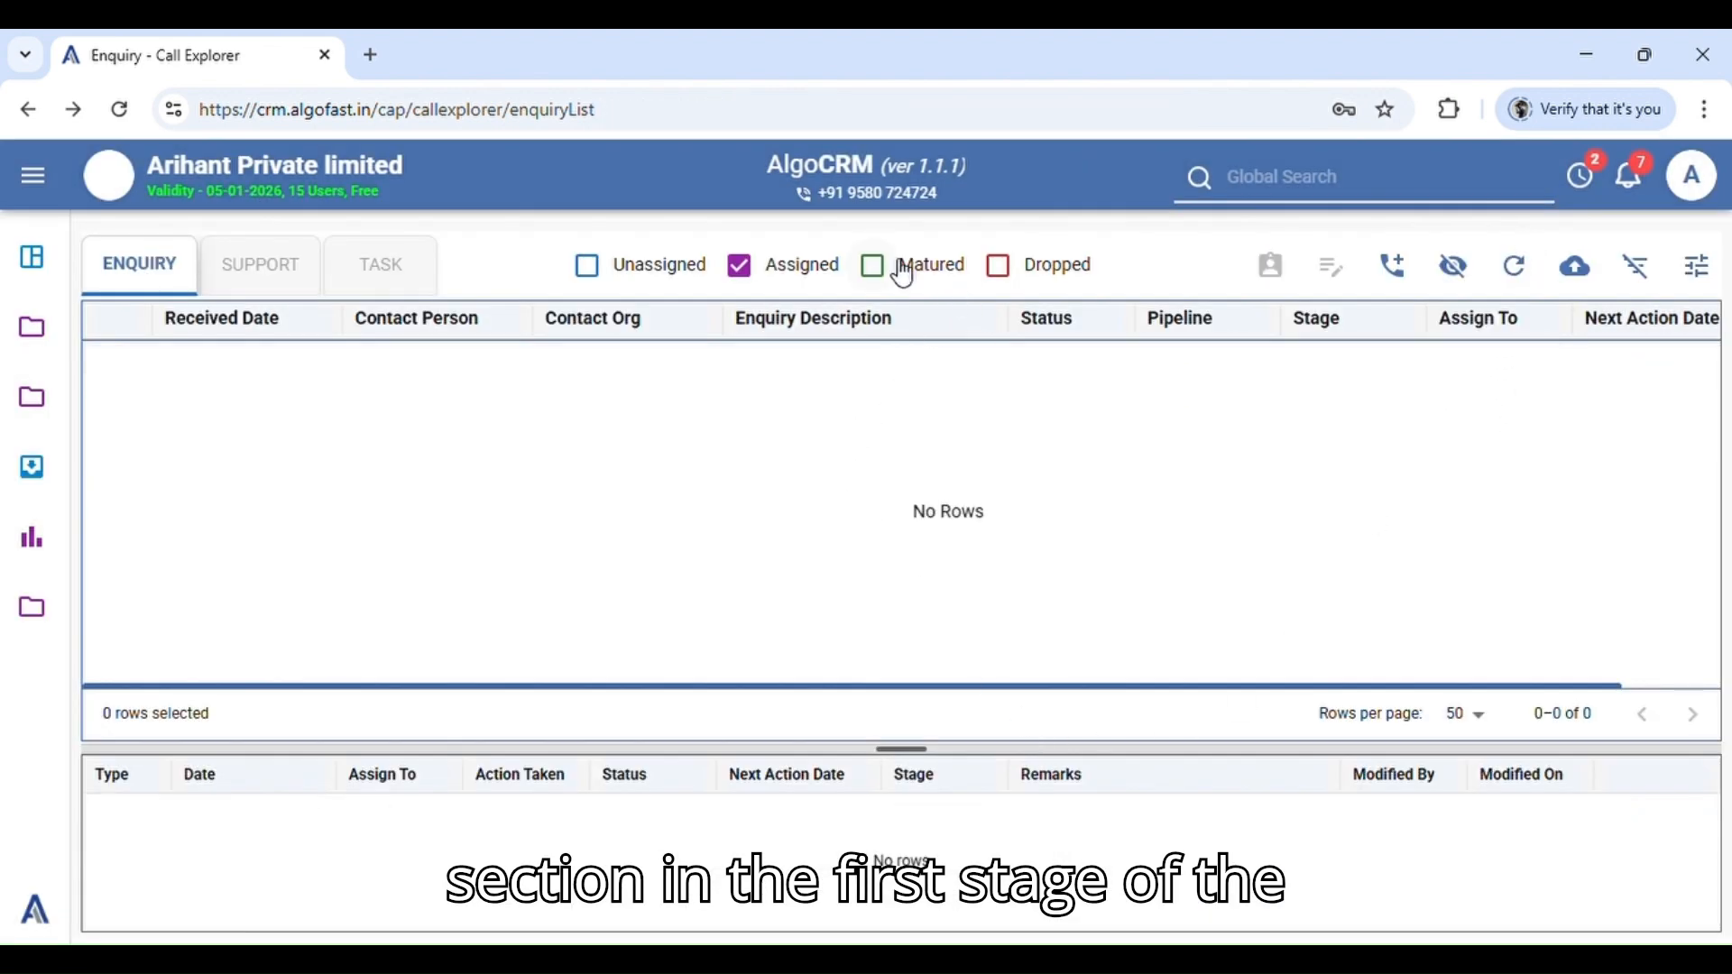
click(892, 268)
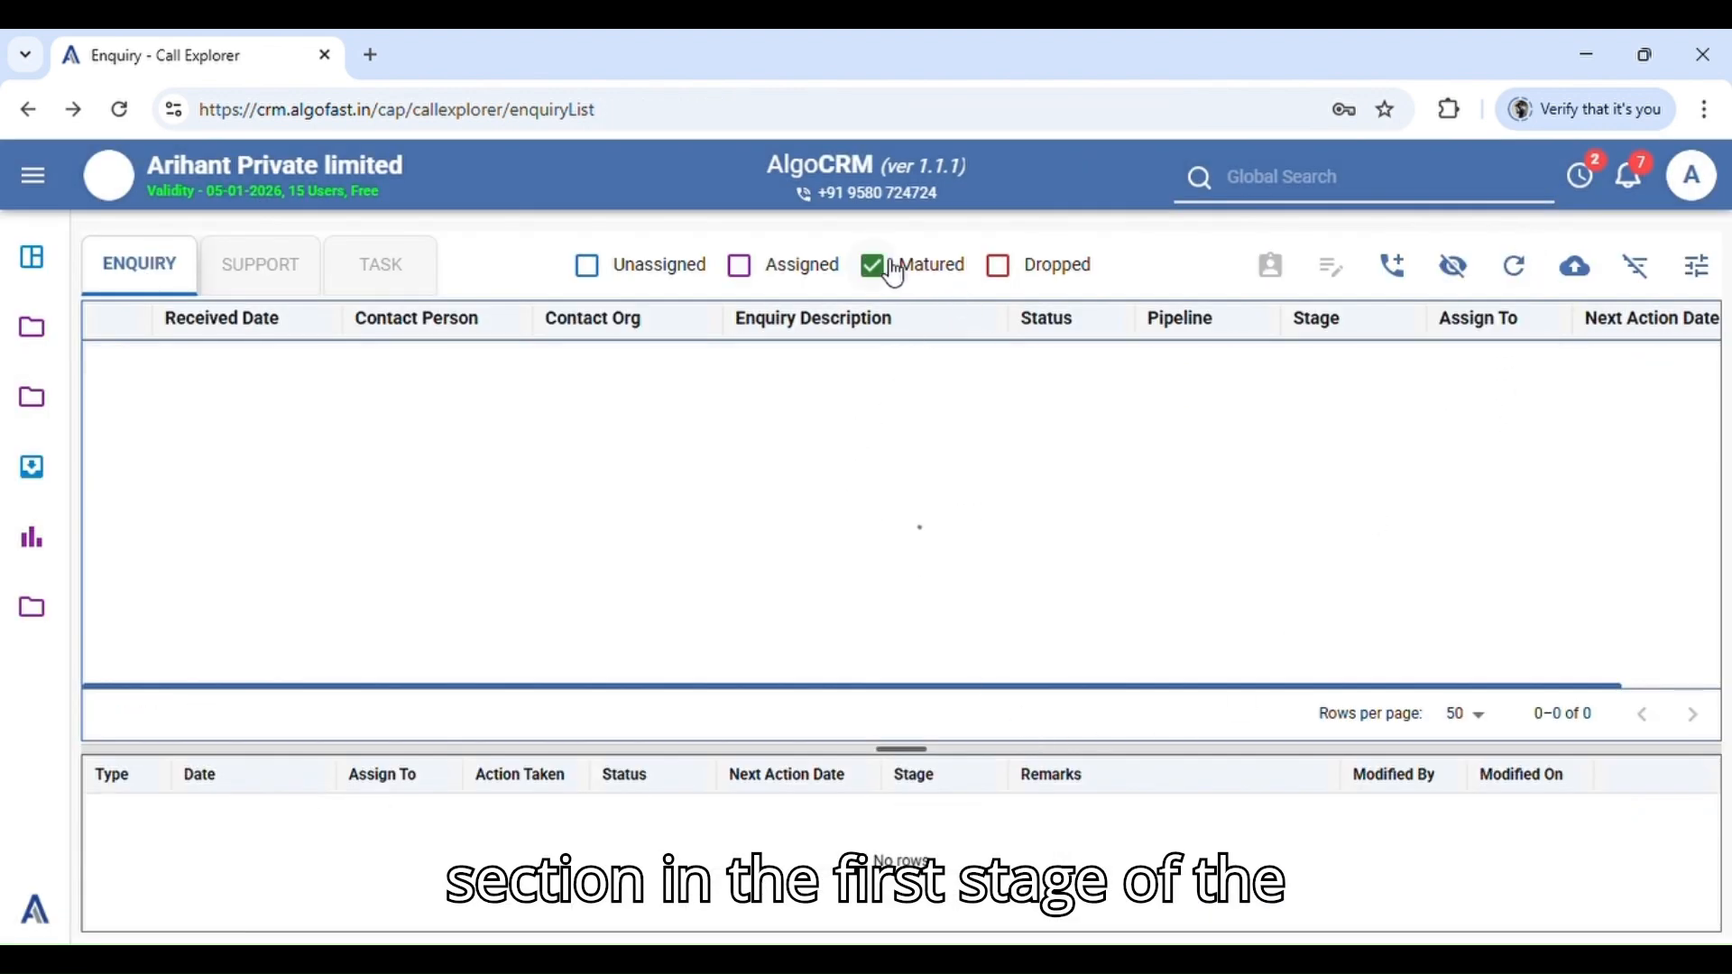
Step: Select the "WANT TO BUY 5 LAPTOPS" enquiry, examine which fields its New ledger entry allows editing, and close the form
click(809, 353)
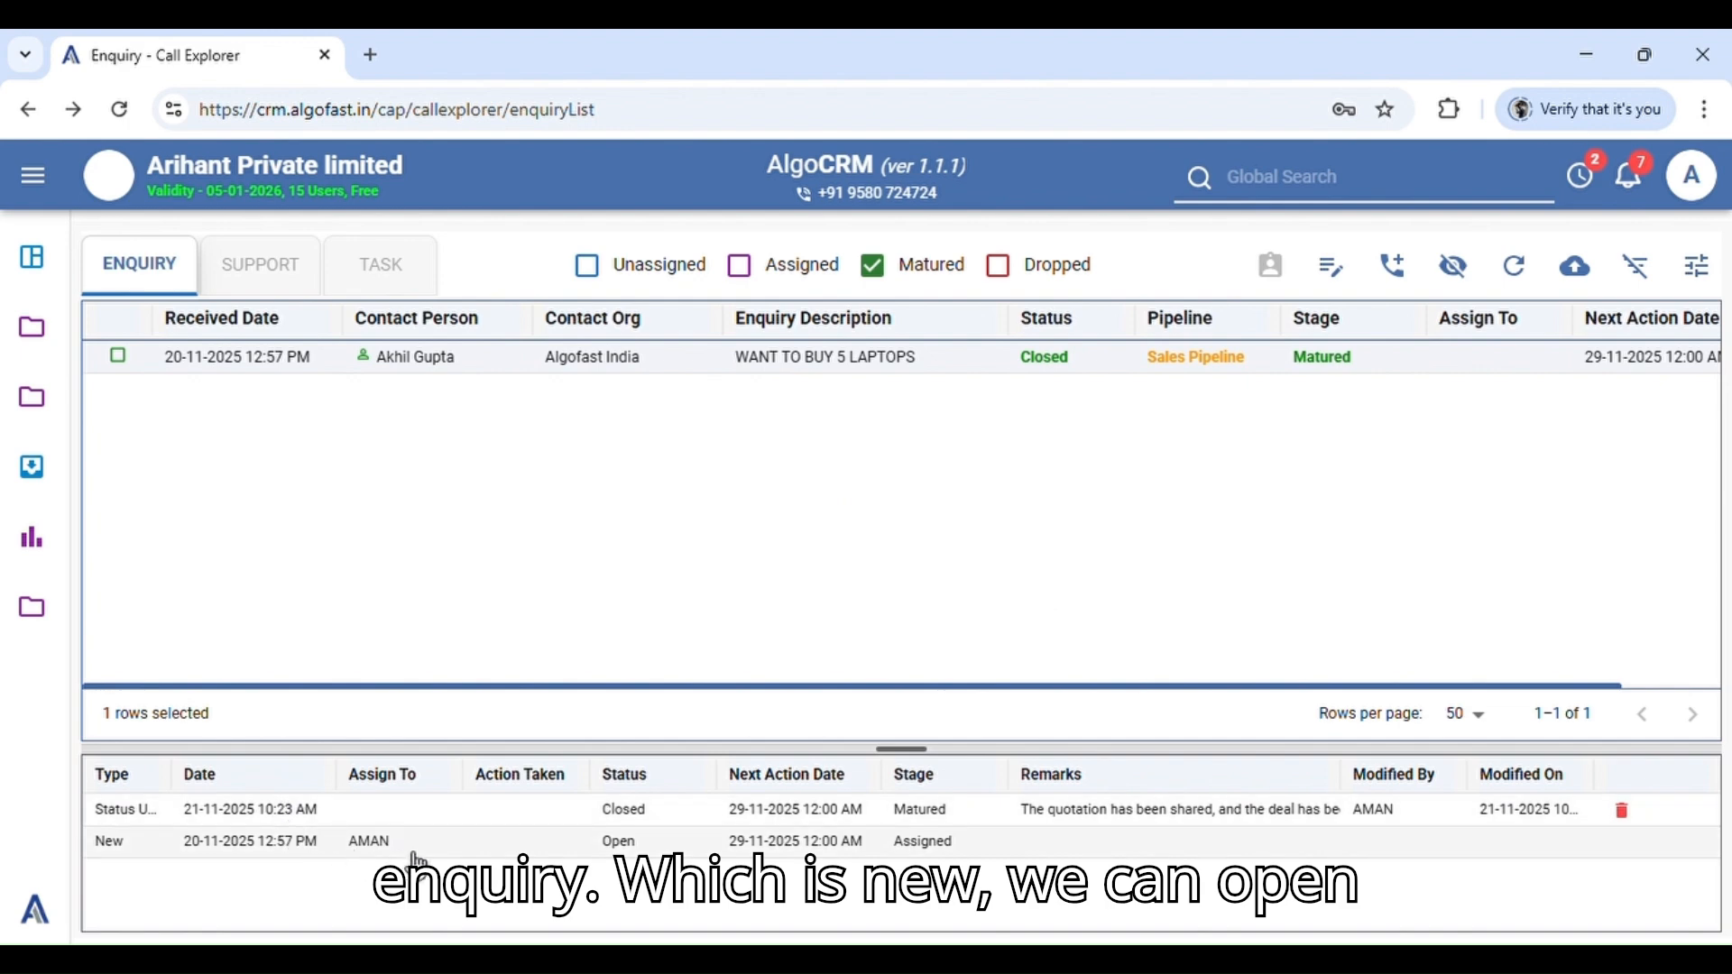
double_click(456, 844)
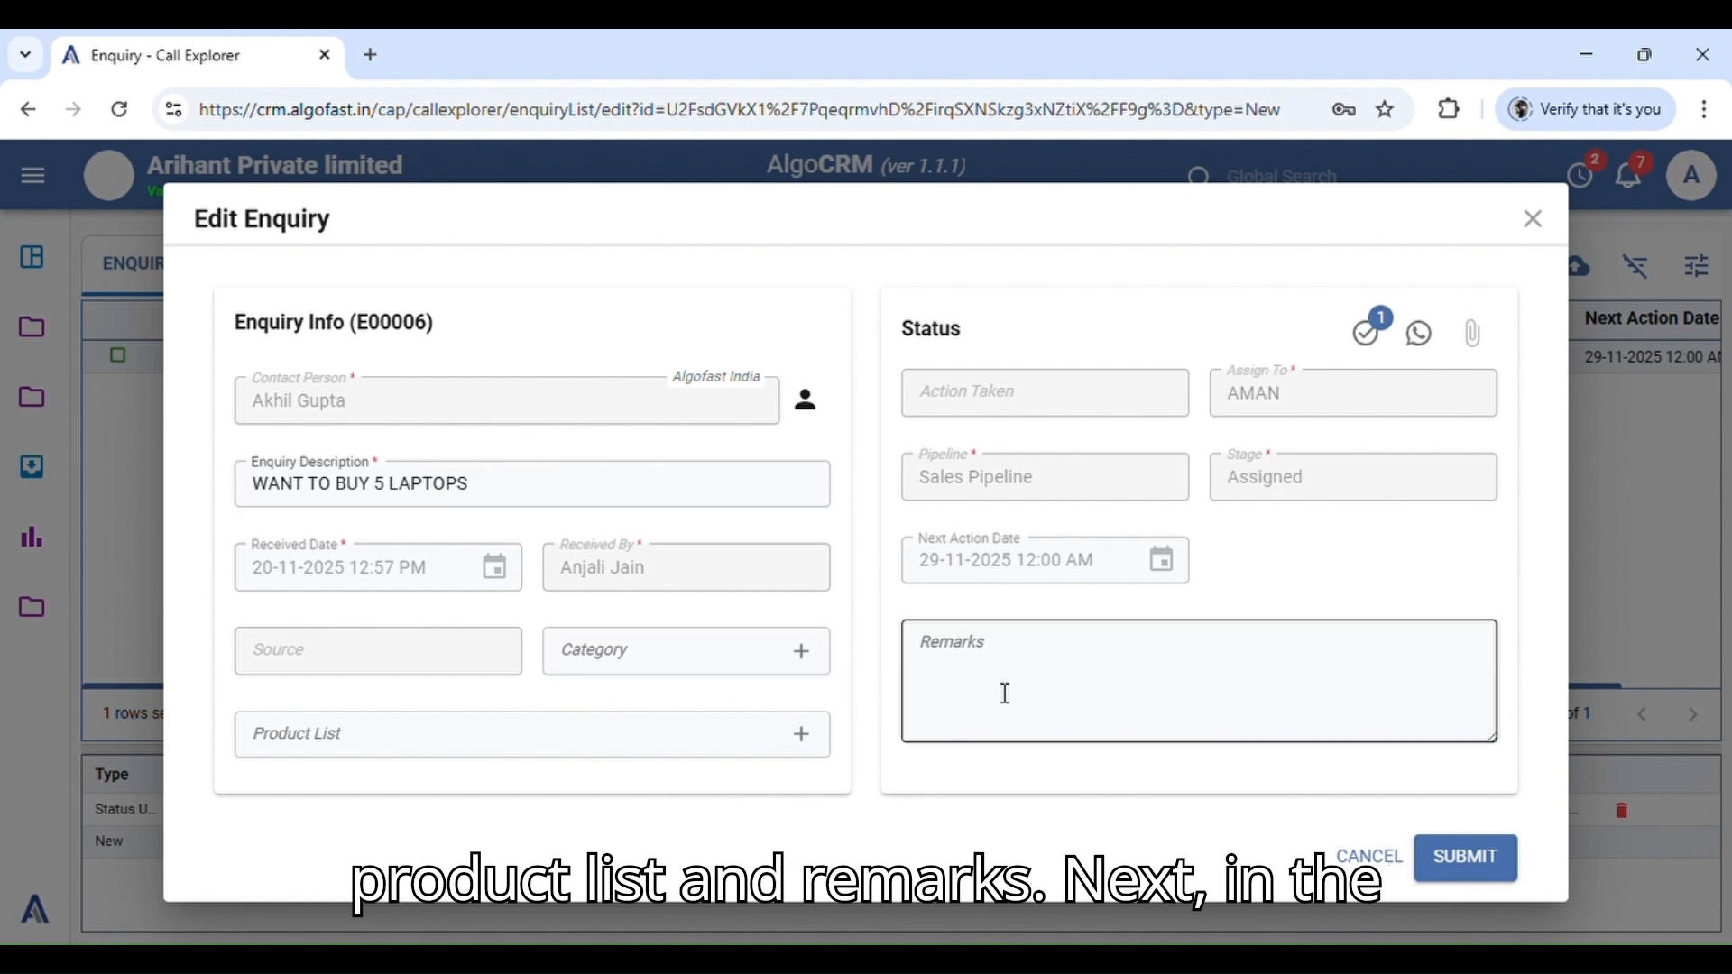
click(1534, 219)
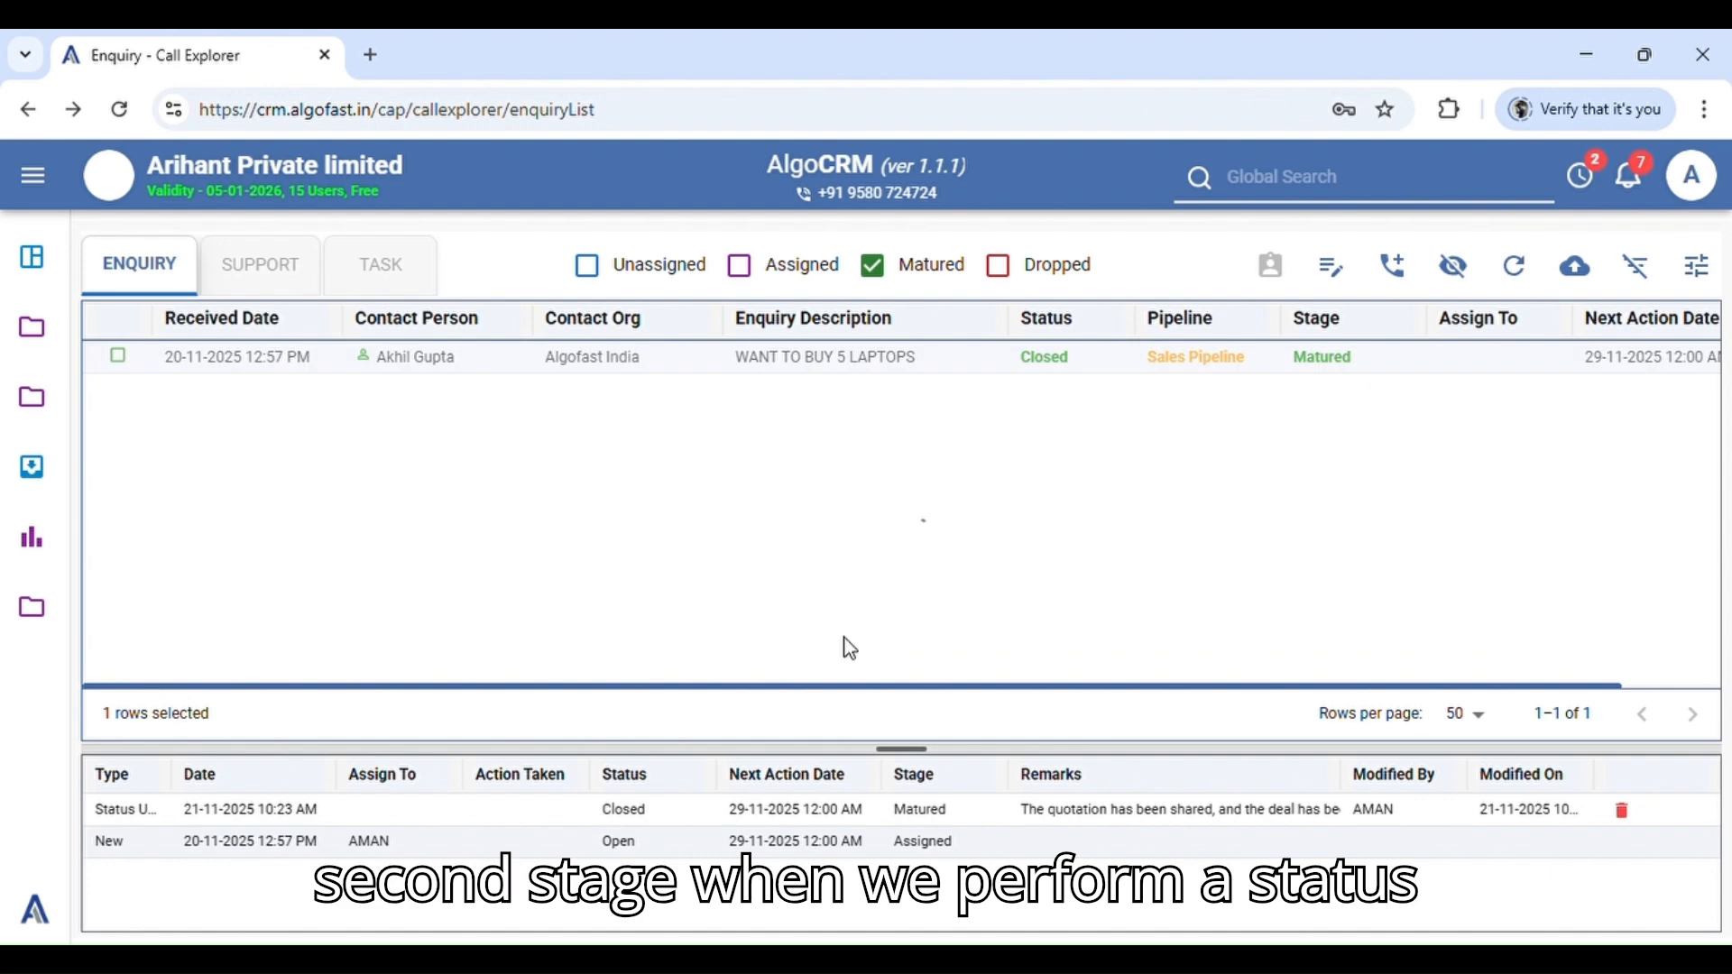
Step: Open the enquiry's Status Update ledger entry, inspect the linked "Prepare and share quotation" task, and close all forms without changes
click(541, 813)
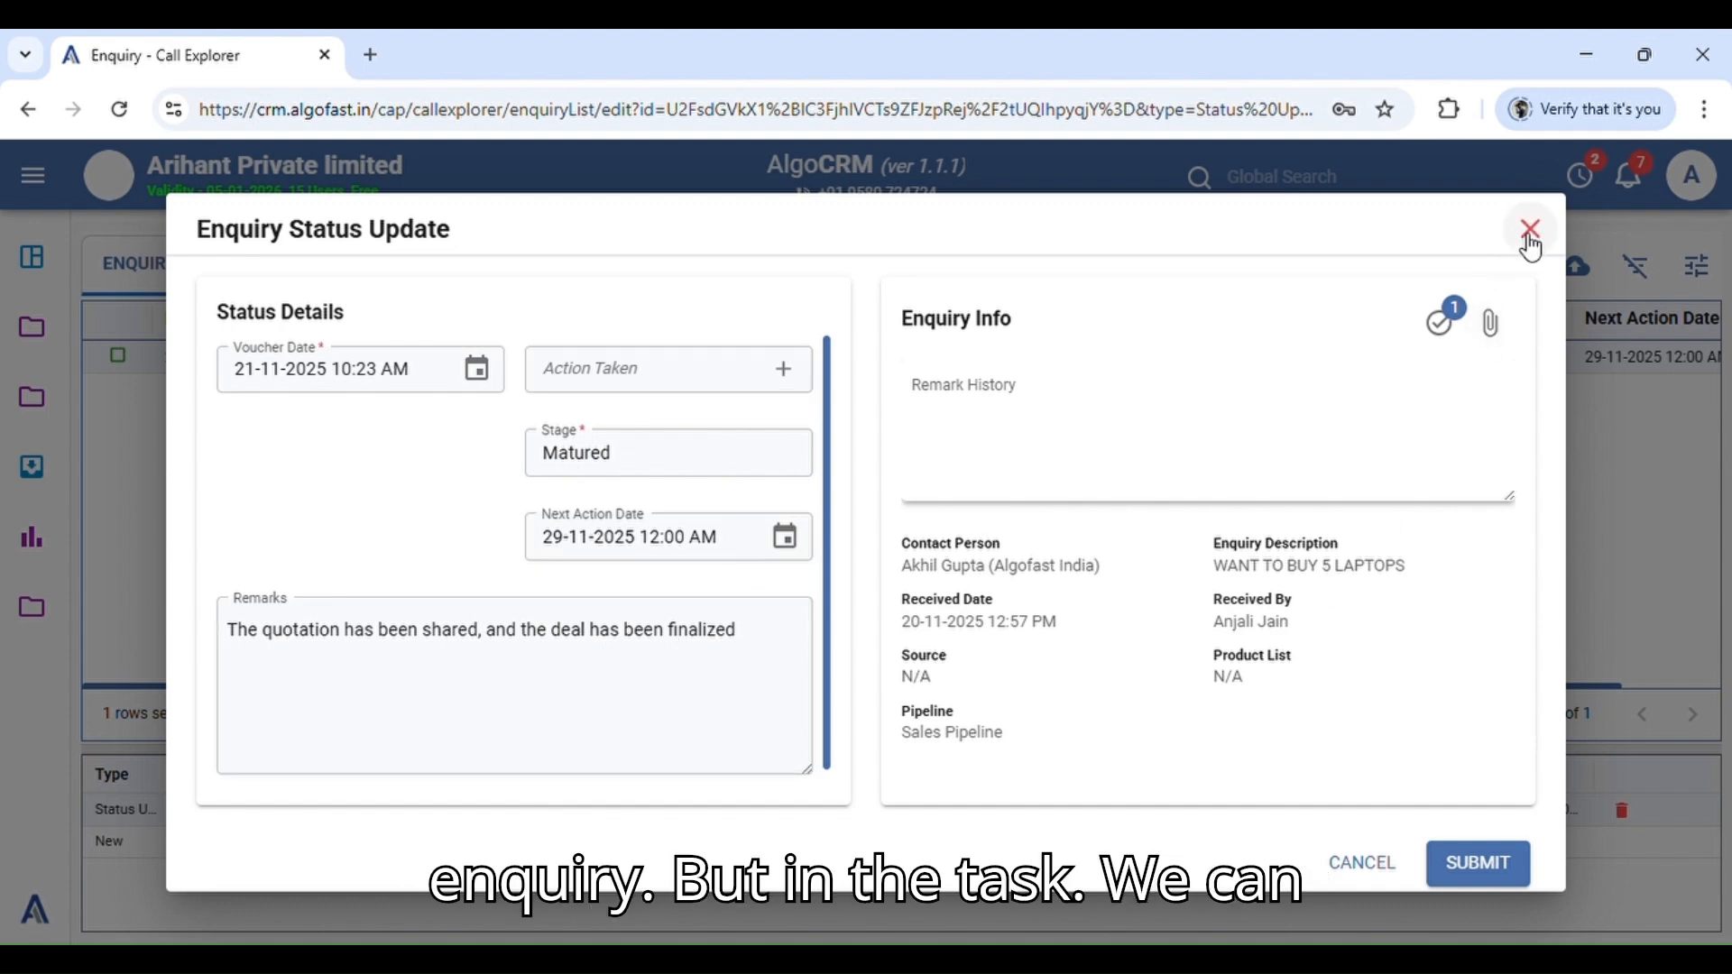
click(1461, 332)
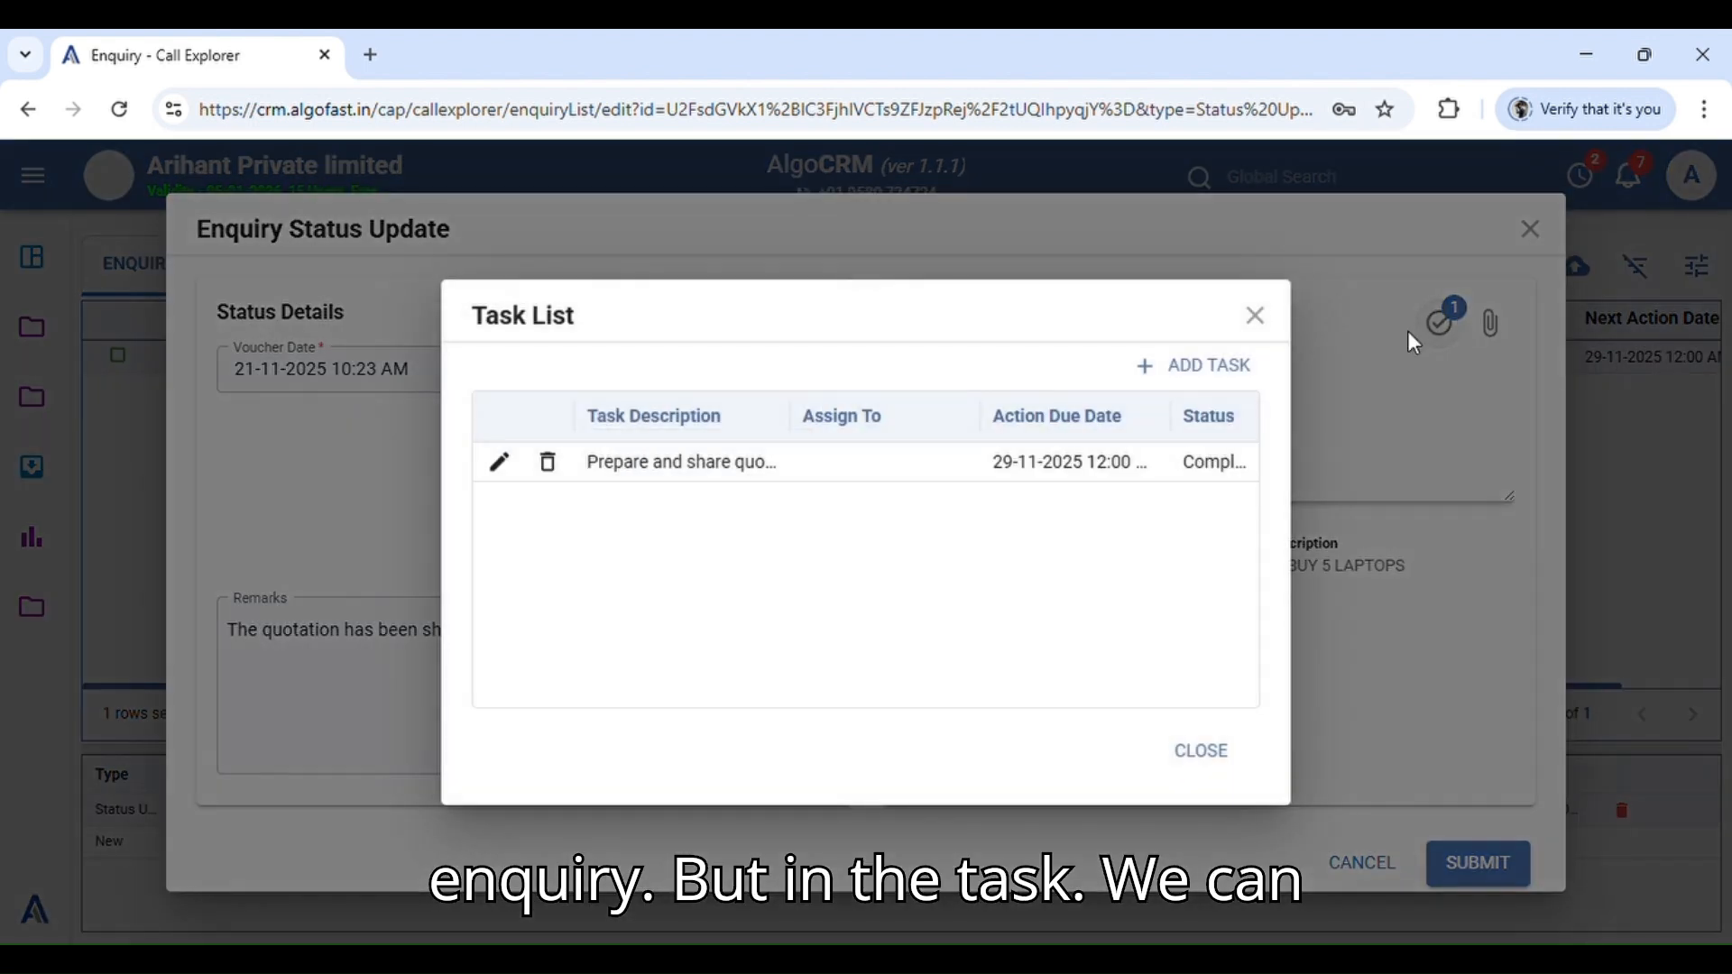
click(501, 464)
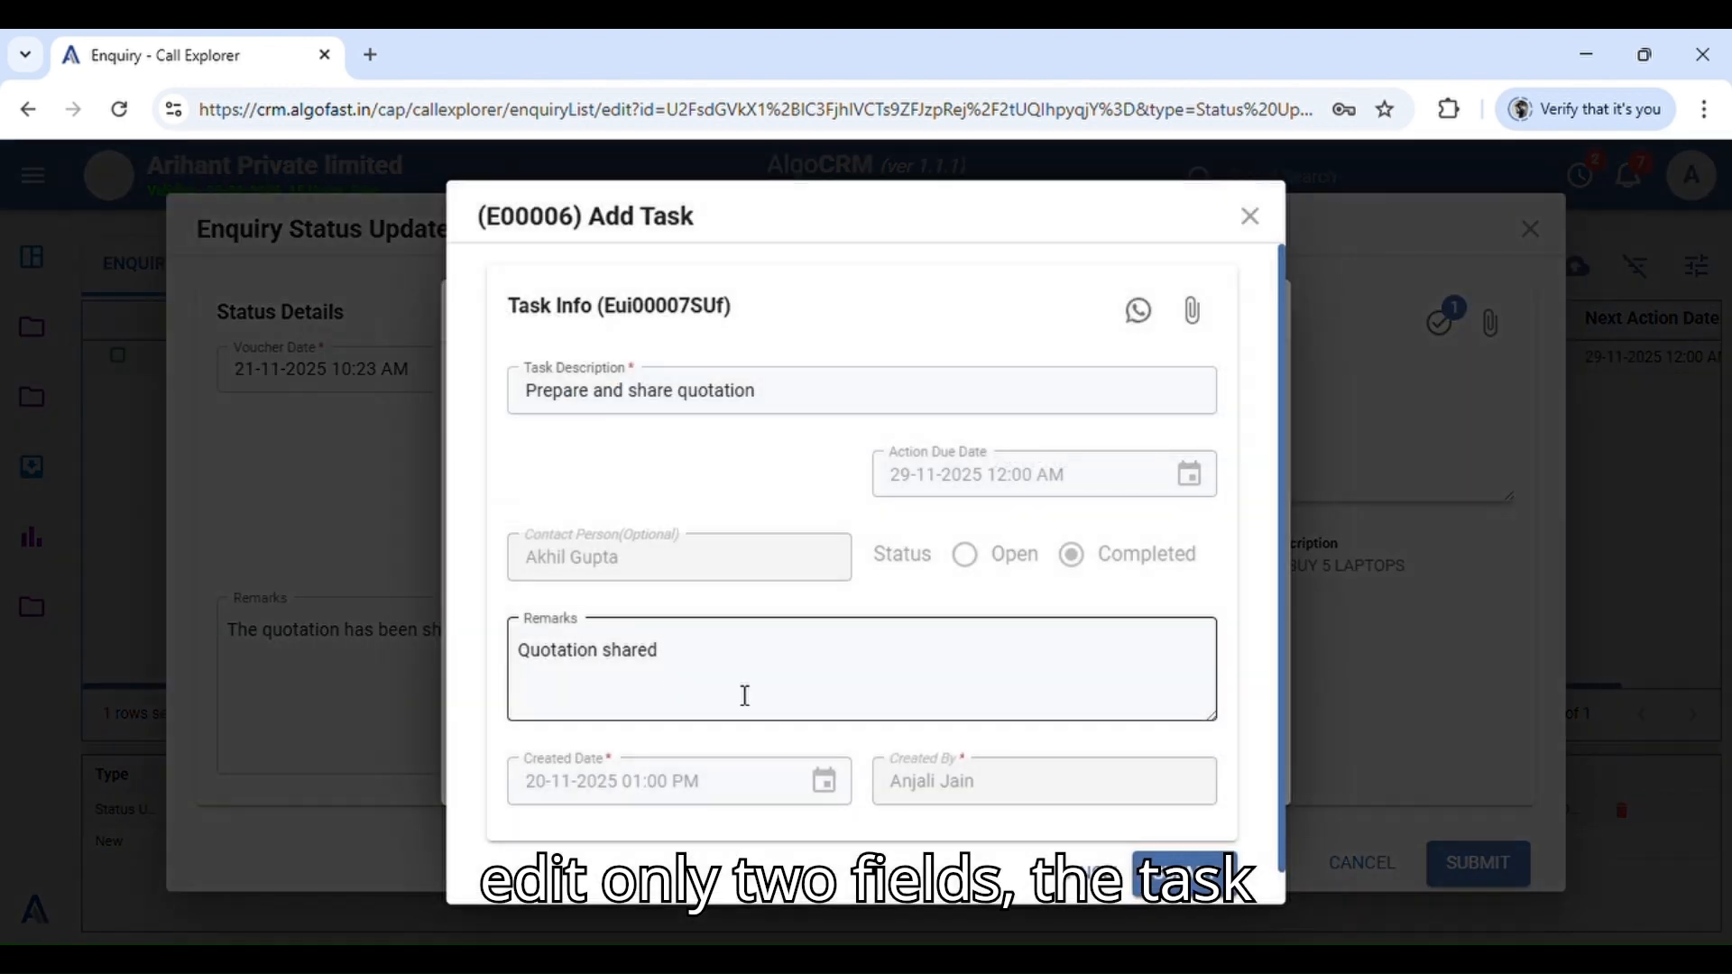
click(1256, 219)
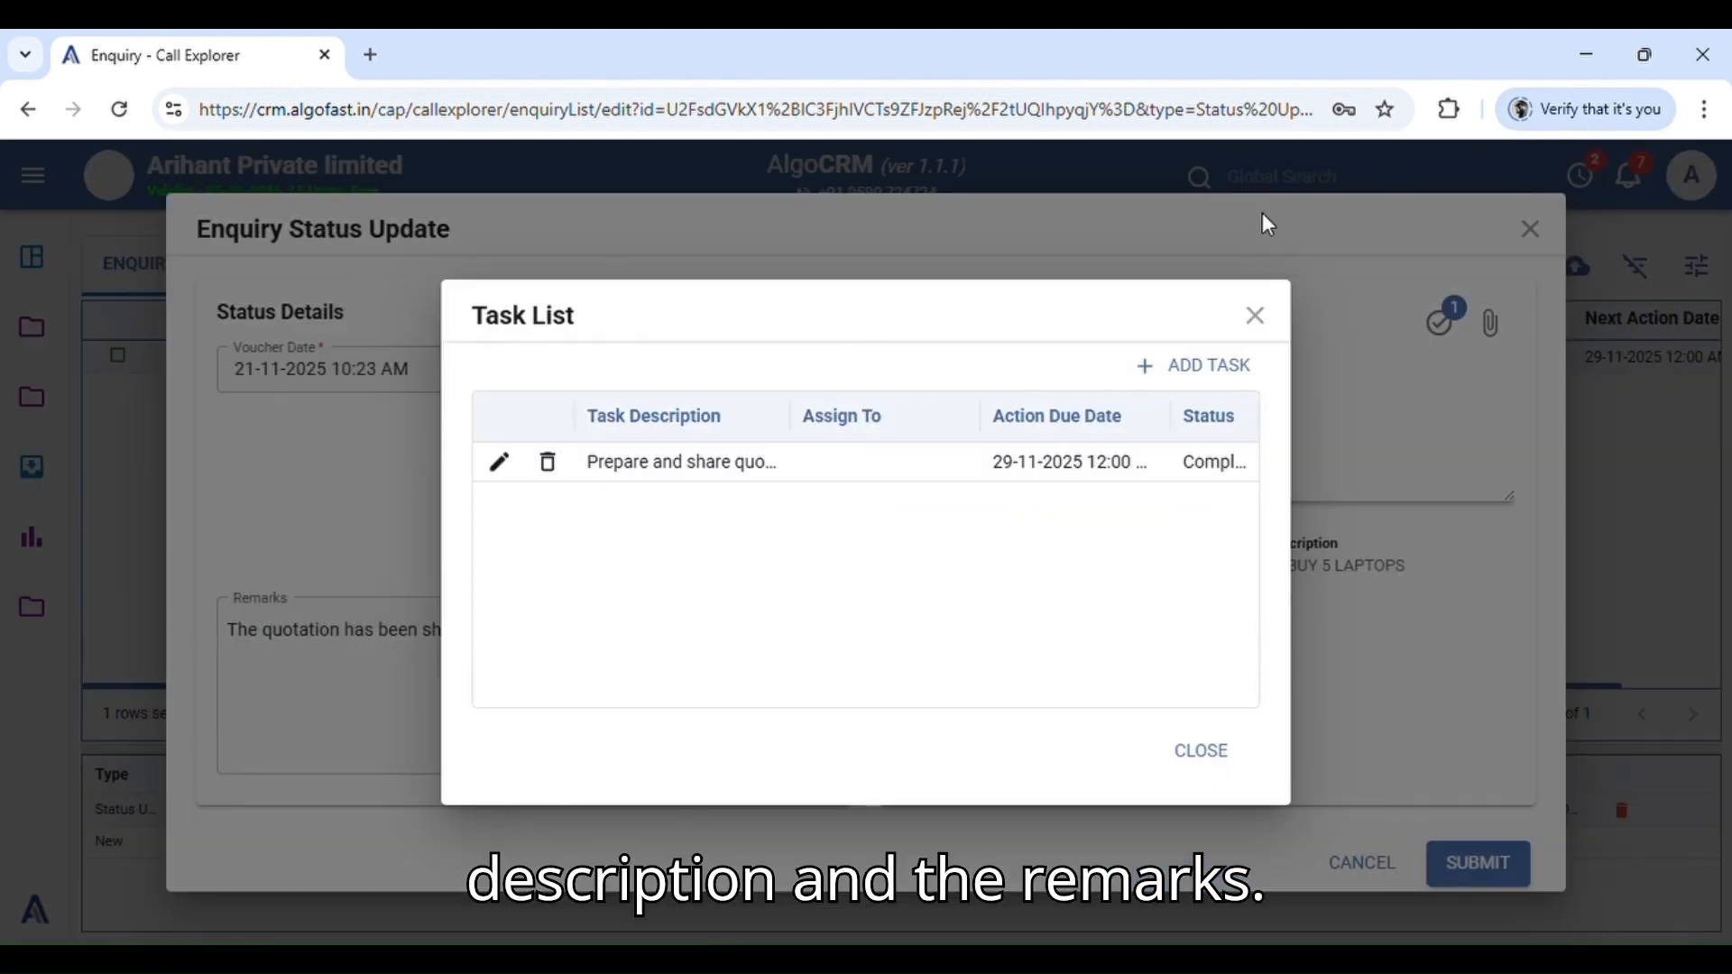
click(1259, 321)
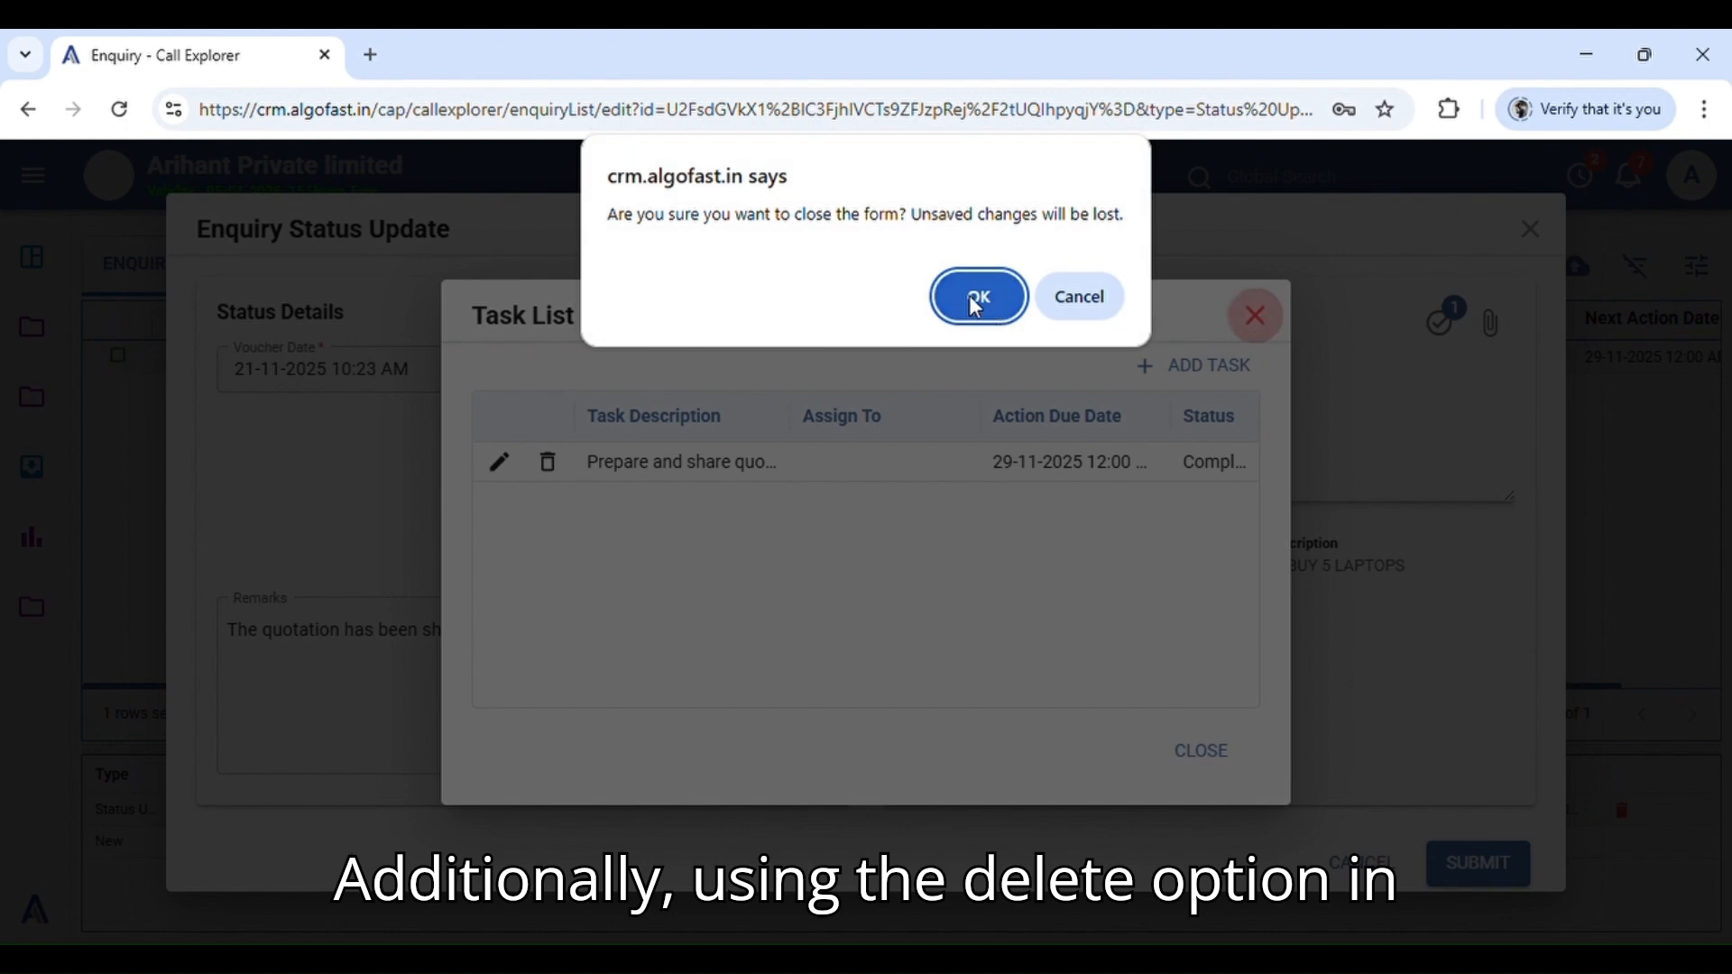
key(Return)
click(1531, 229)
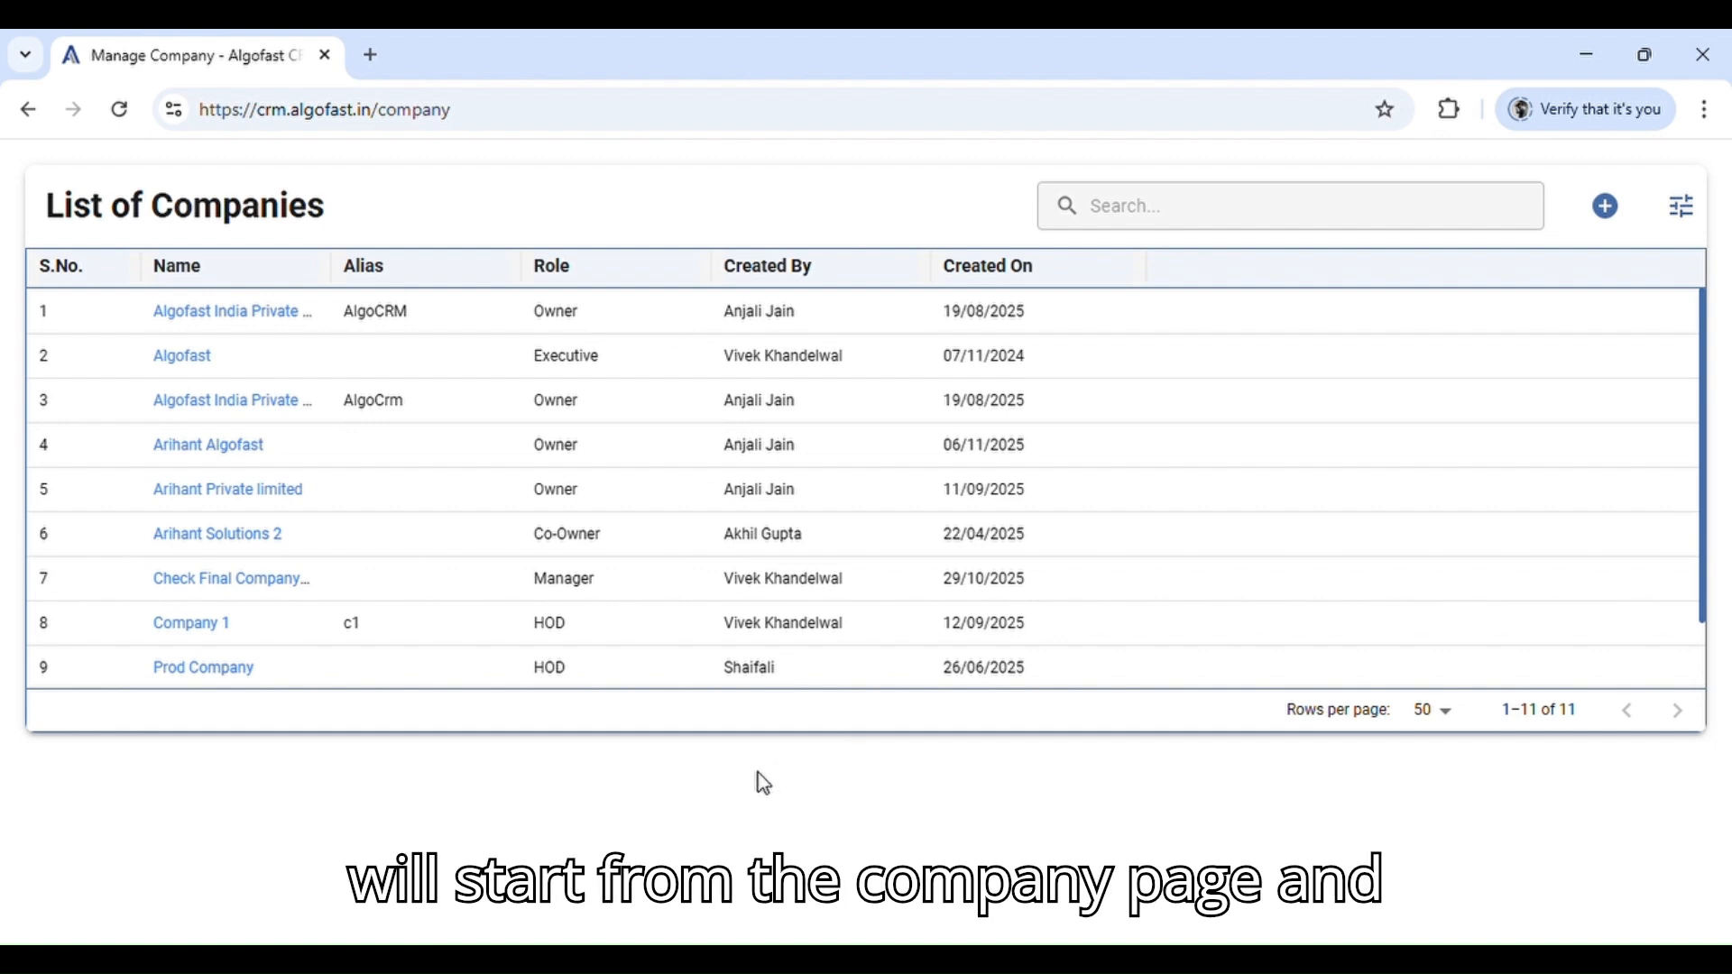
Step: Open the Arihant Private limited company, show only Matured enquiries in Call Explorer and select "WANT TO BUY 5 LAPTOPS" to check its history
click(226, 494)
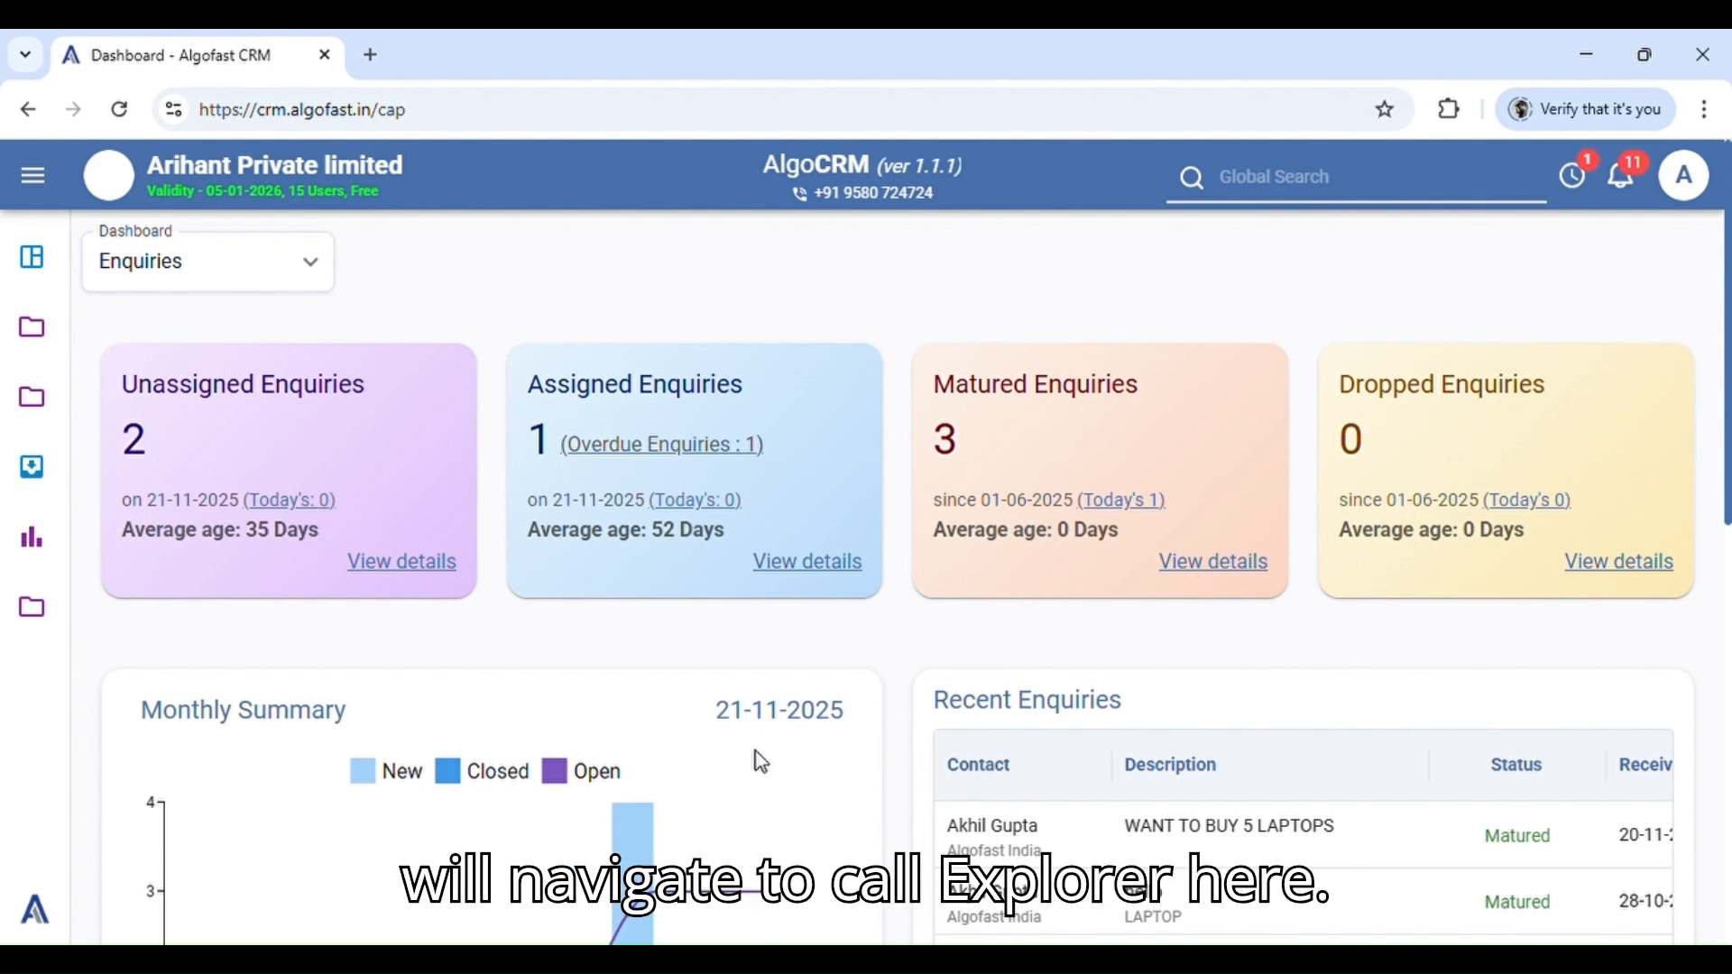
click(33, 490)
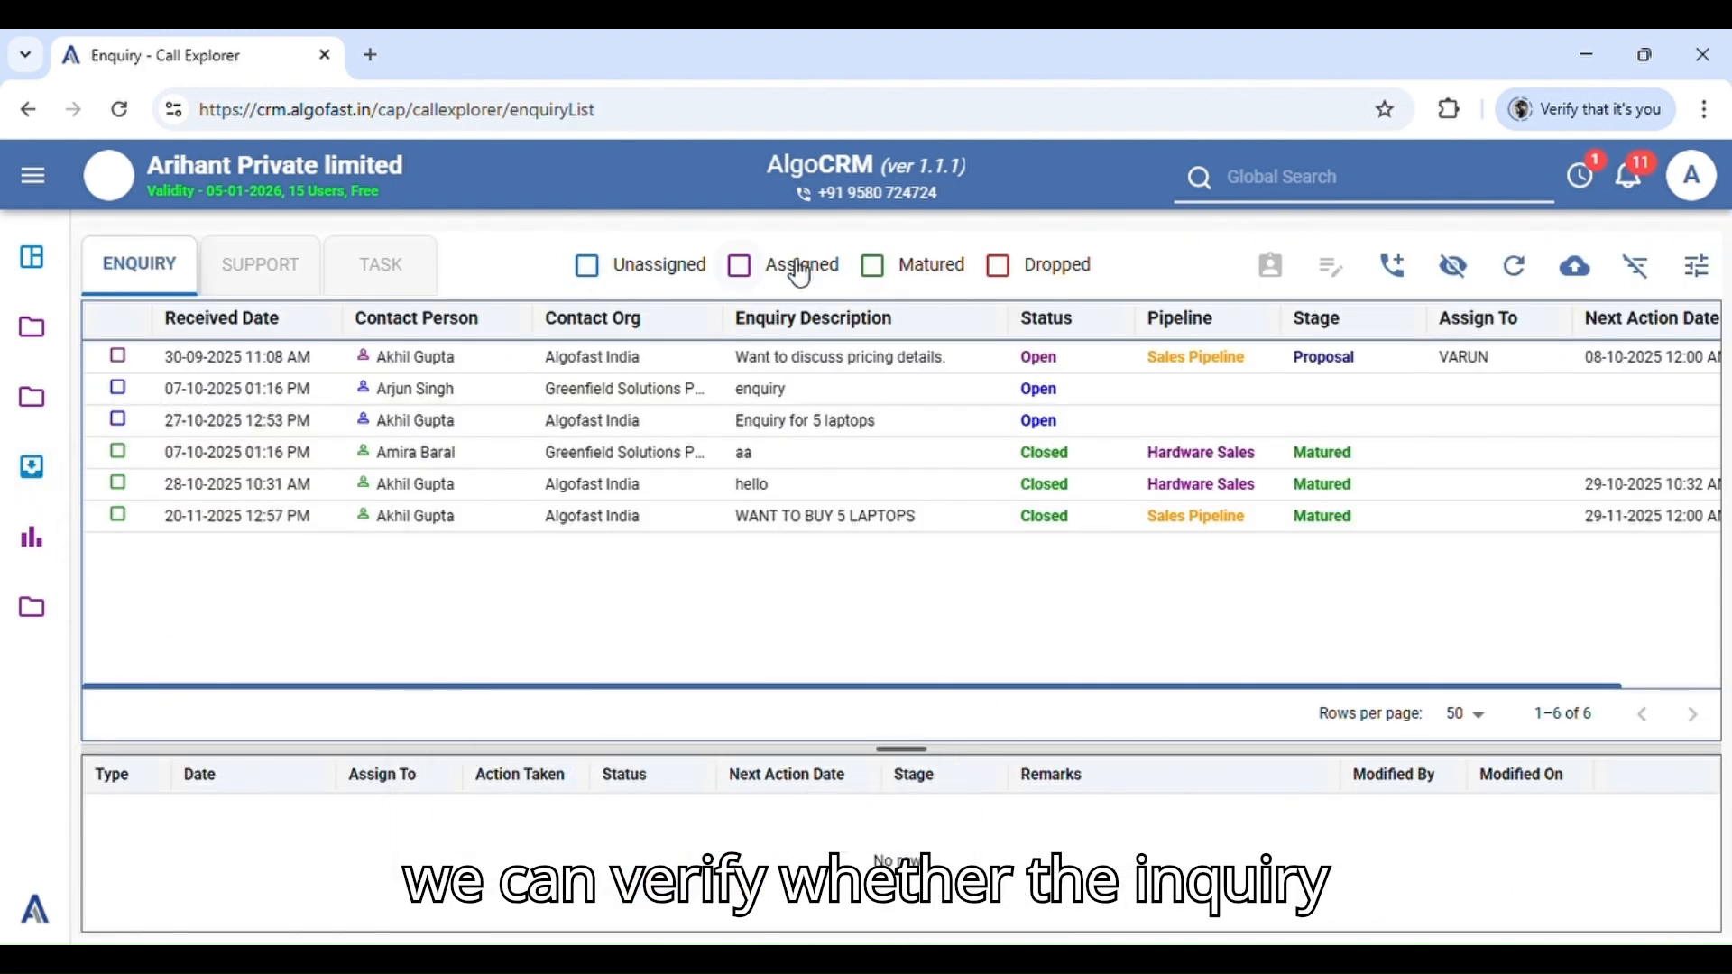
click(873, 265)
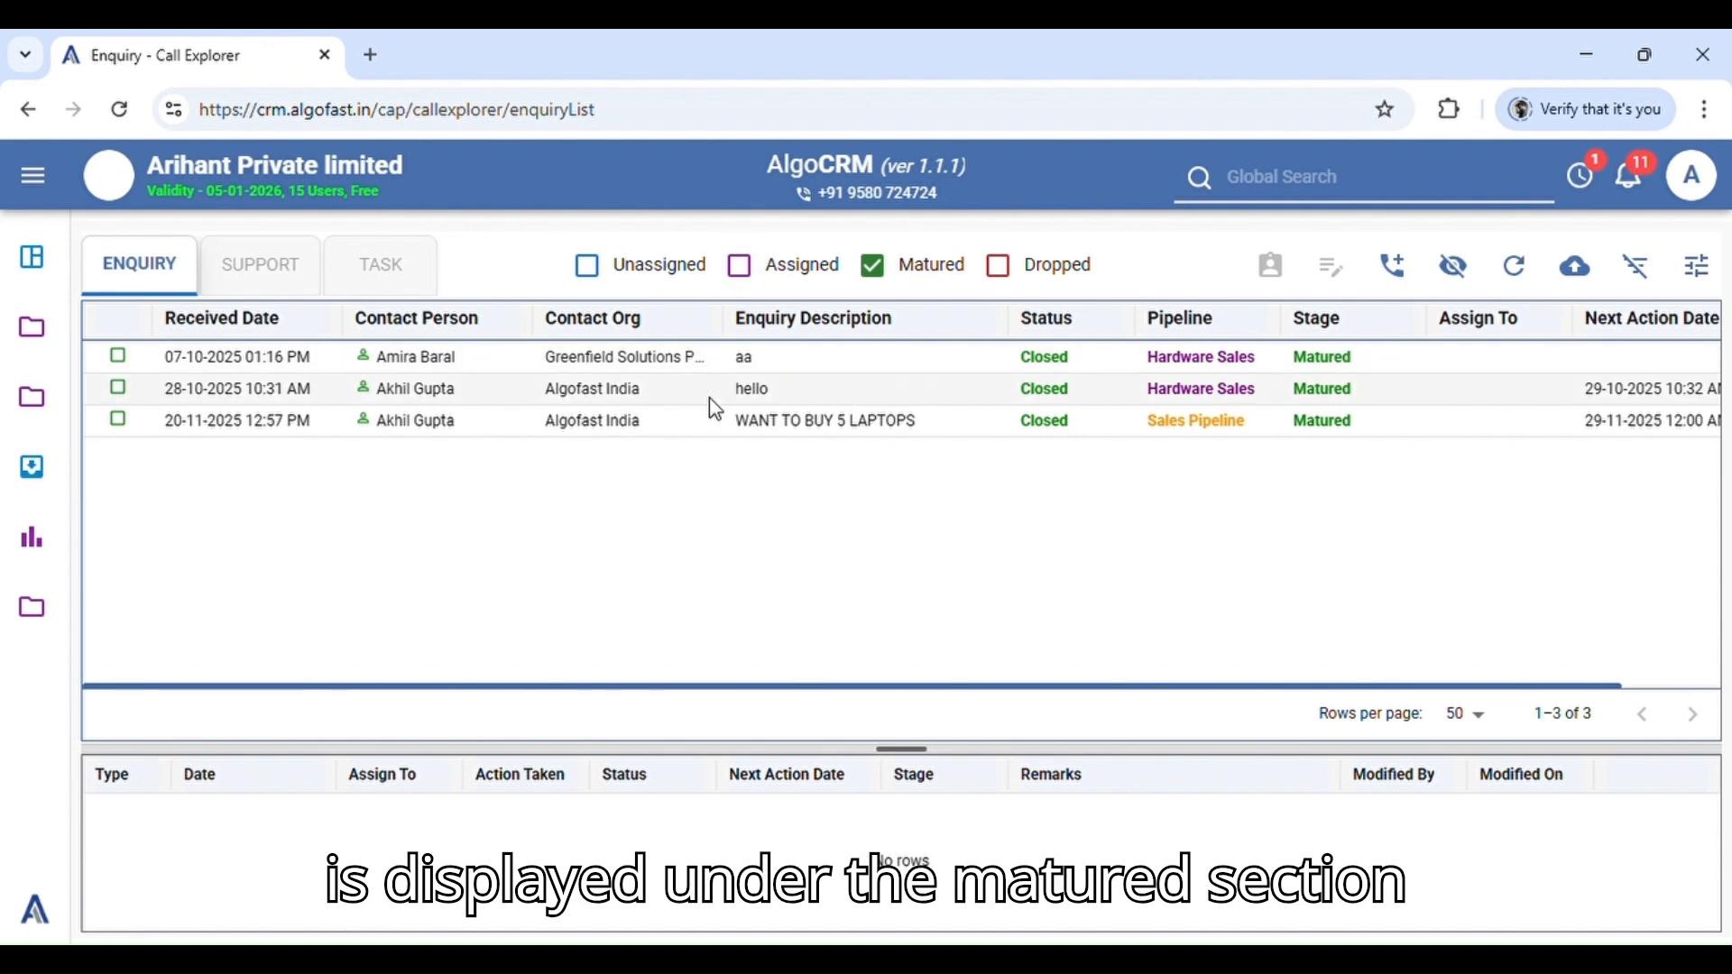
click(965, 418)
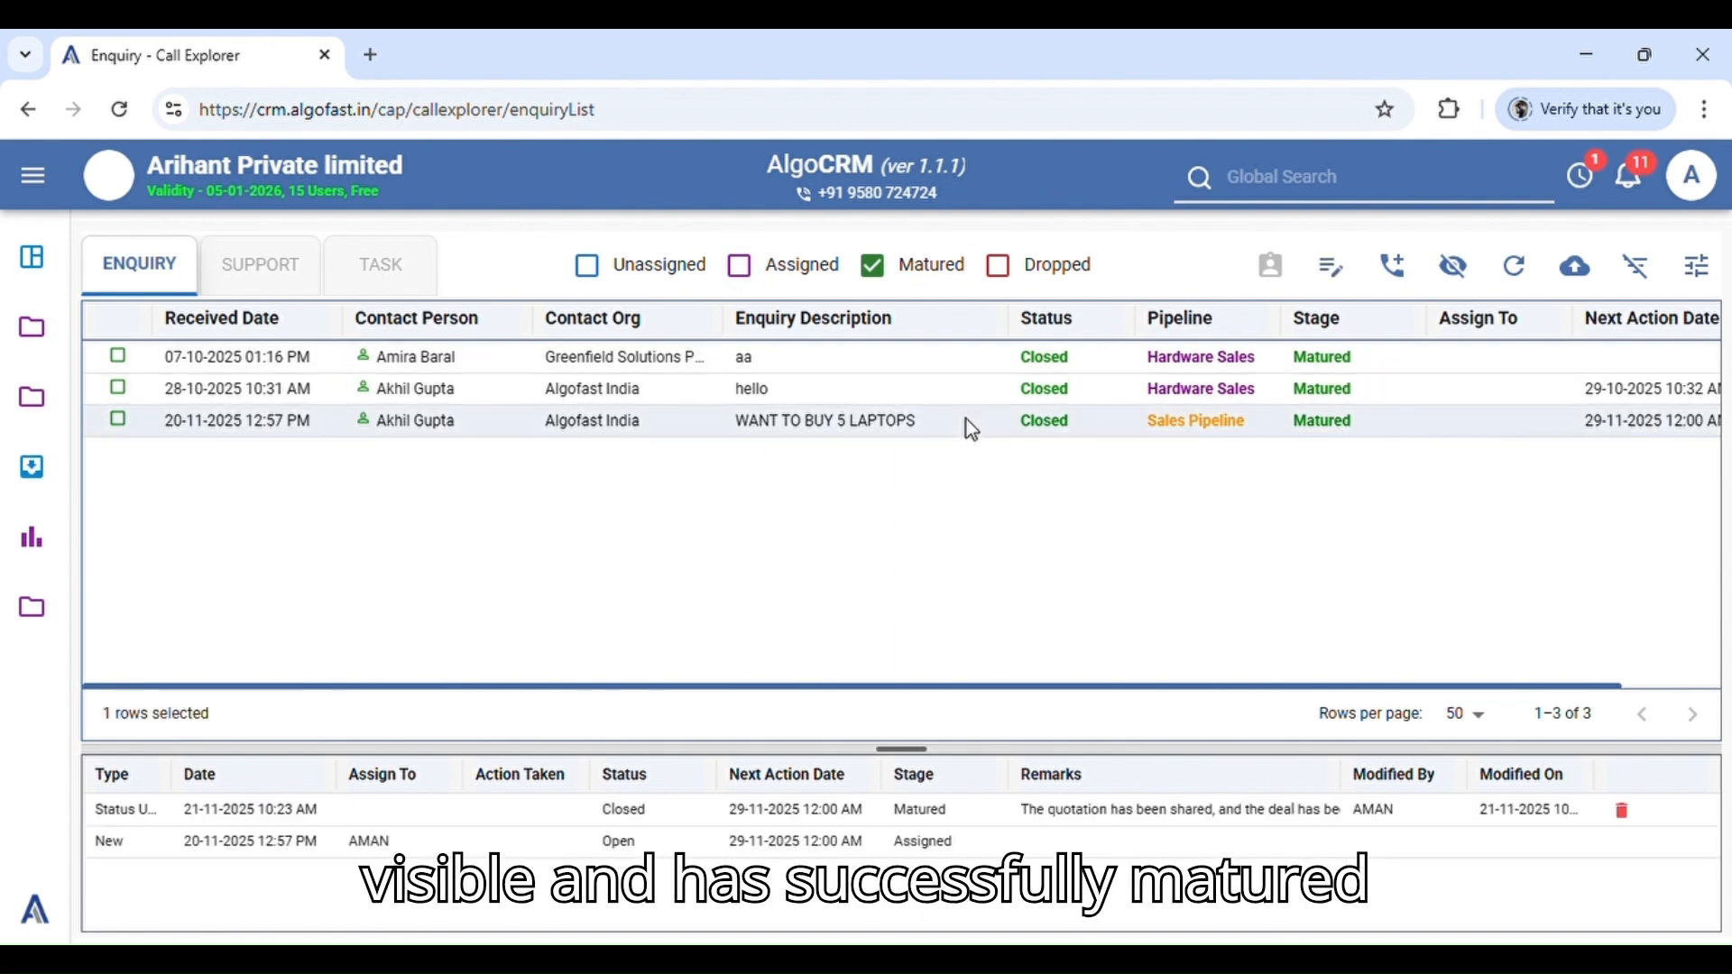